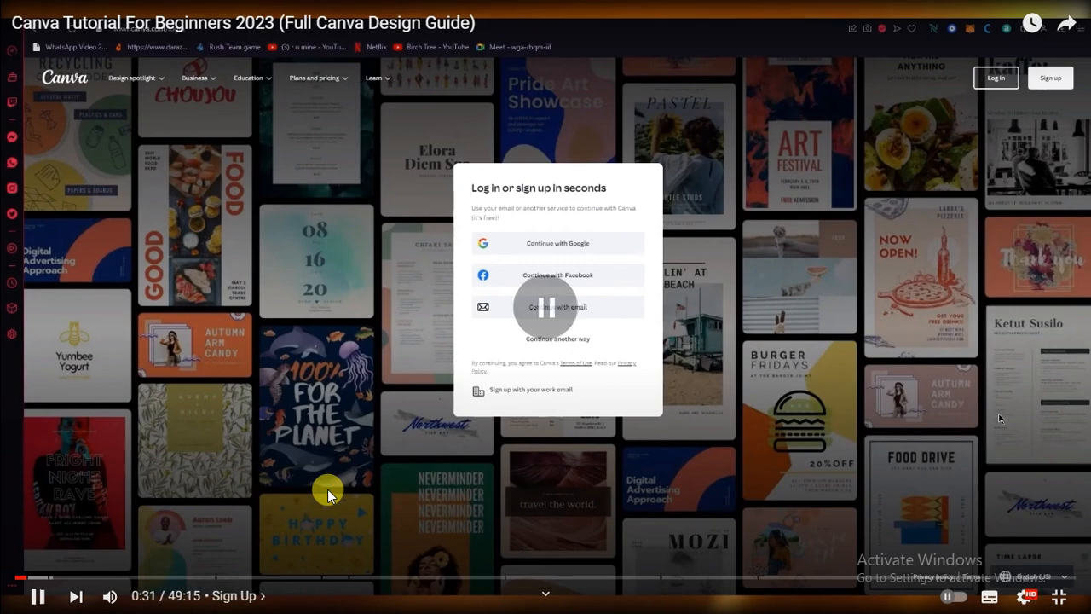
left_click(328, 489)
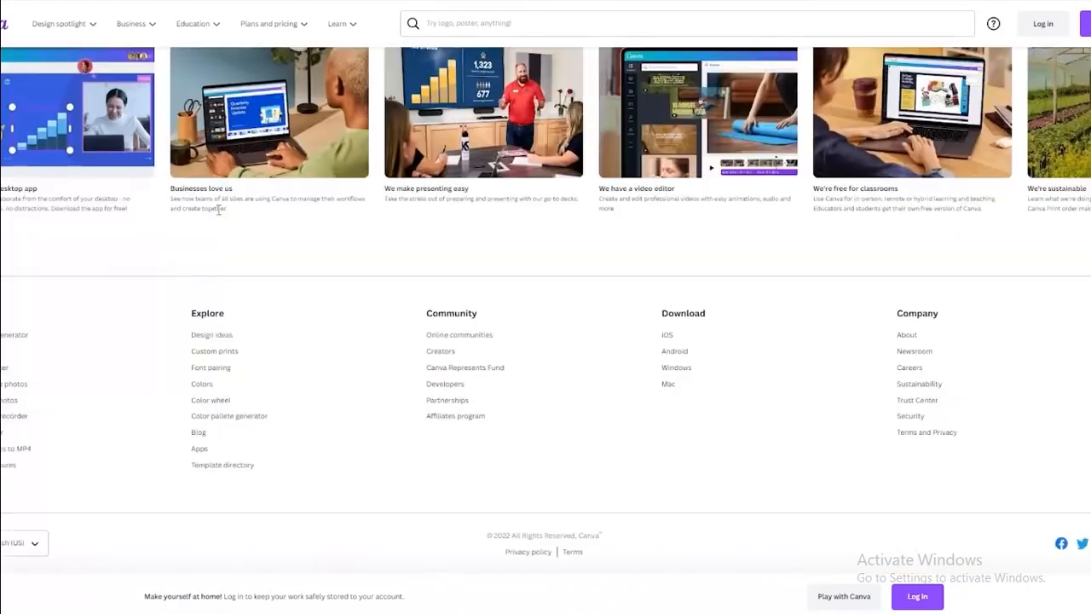
Leave the tutorial video and browse Canva's public landing page, returning to the top hero.
scroll(219, 209, "up", 20)
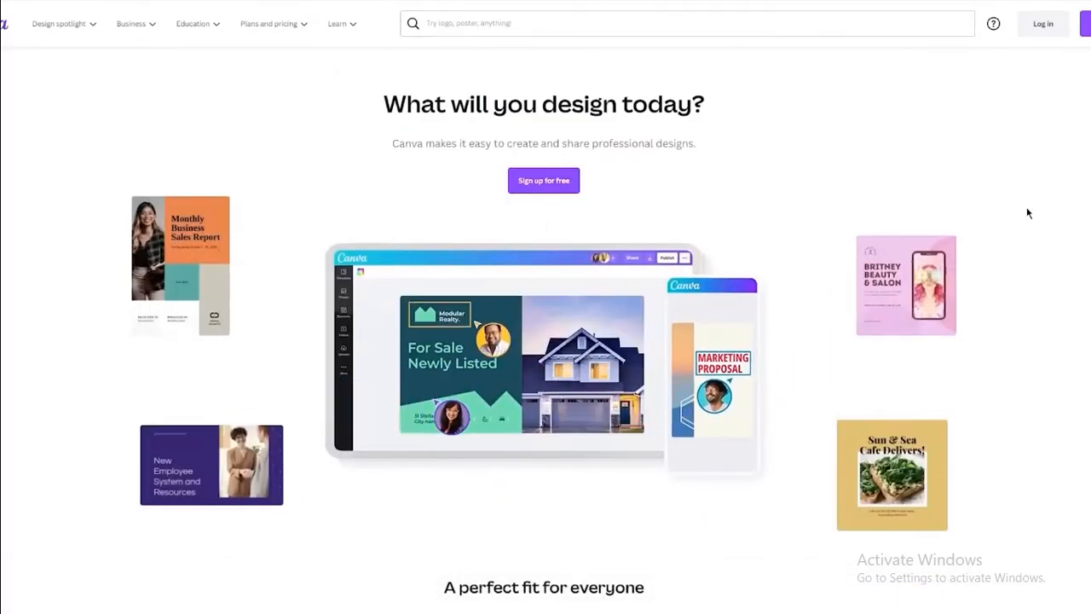
scroll(824, 315, "down", 7)
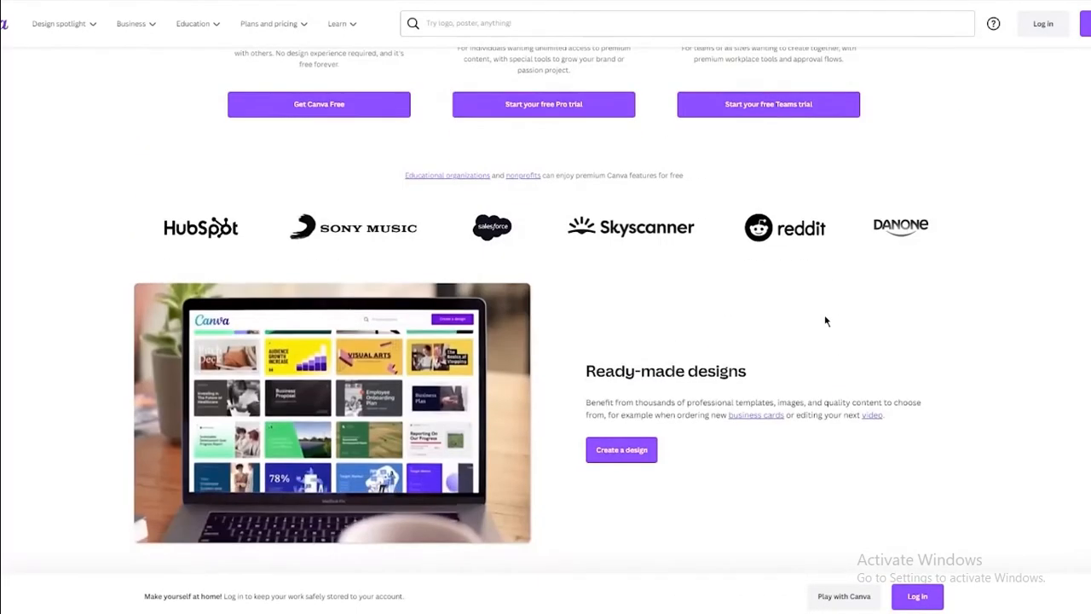
scroll(824, 321, "up", 2)
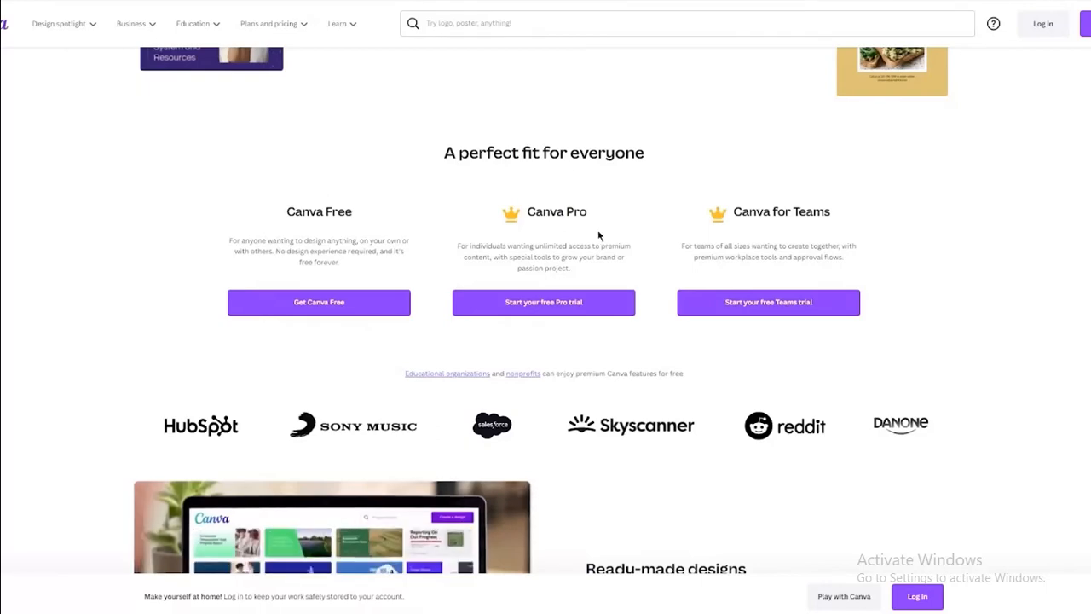
scroll(597, 235, "down", 5)
scroll(415, 127, "up", 4)
scroll(198, 131, "down", 2)
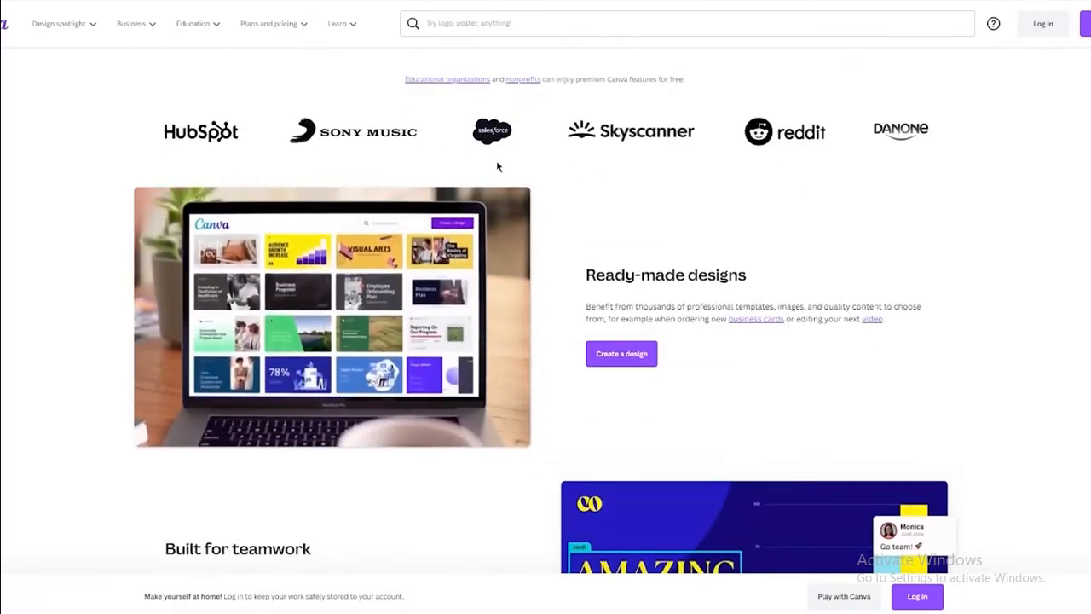
scroll(713, 175, "down", 10)
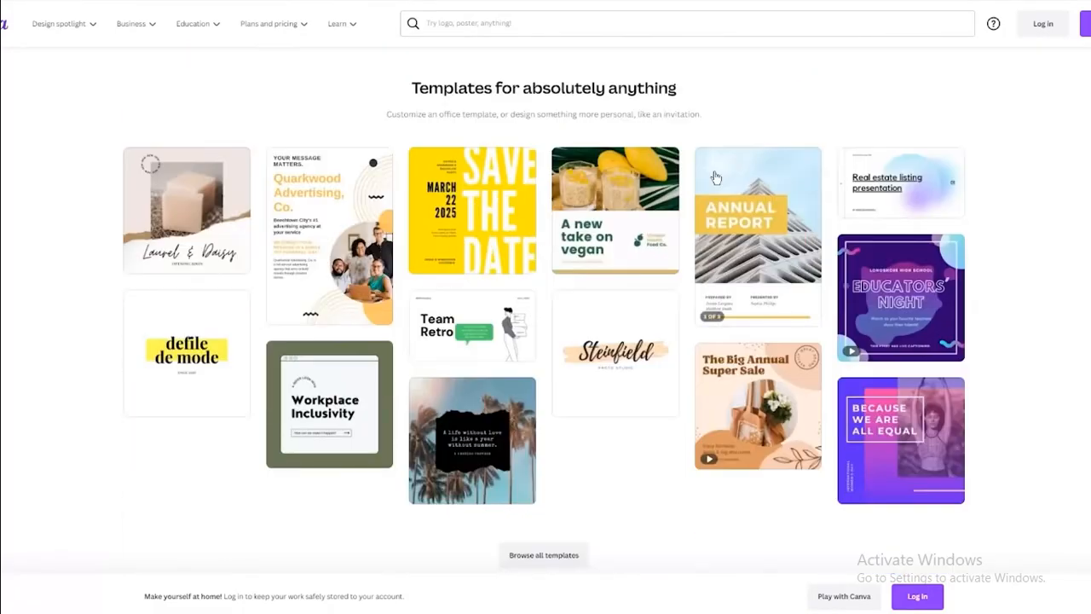
scroll(716, 177, "down", 10)
scroll(714, 174, "up", 20)
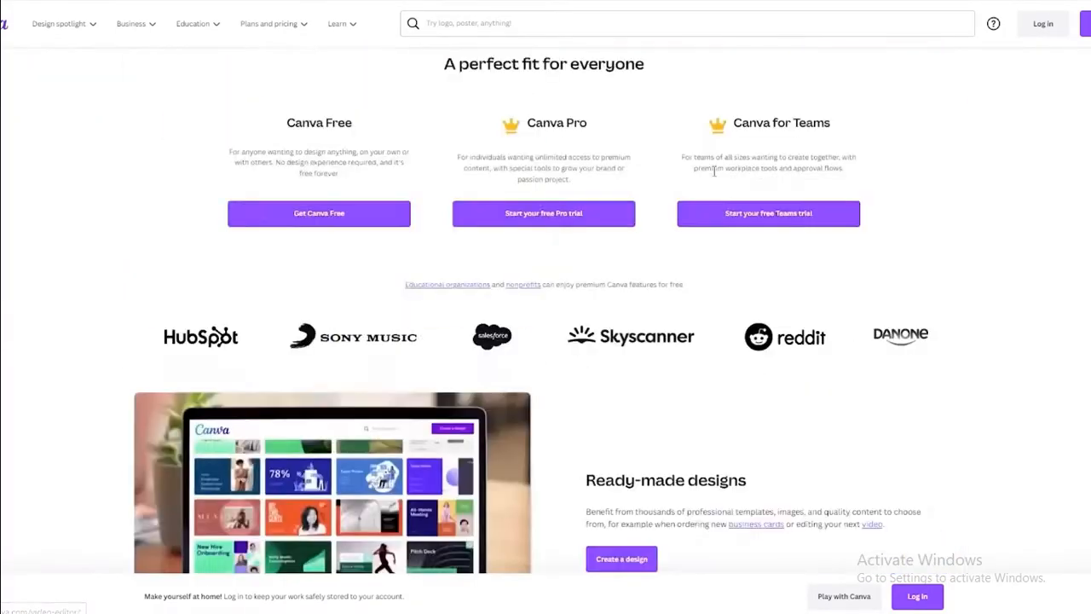
scroll(715, 170, "up", 5)
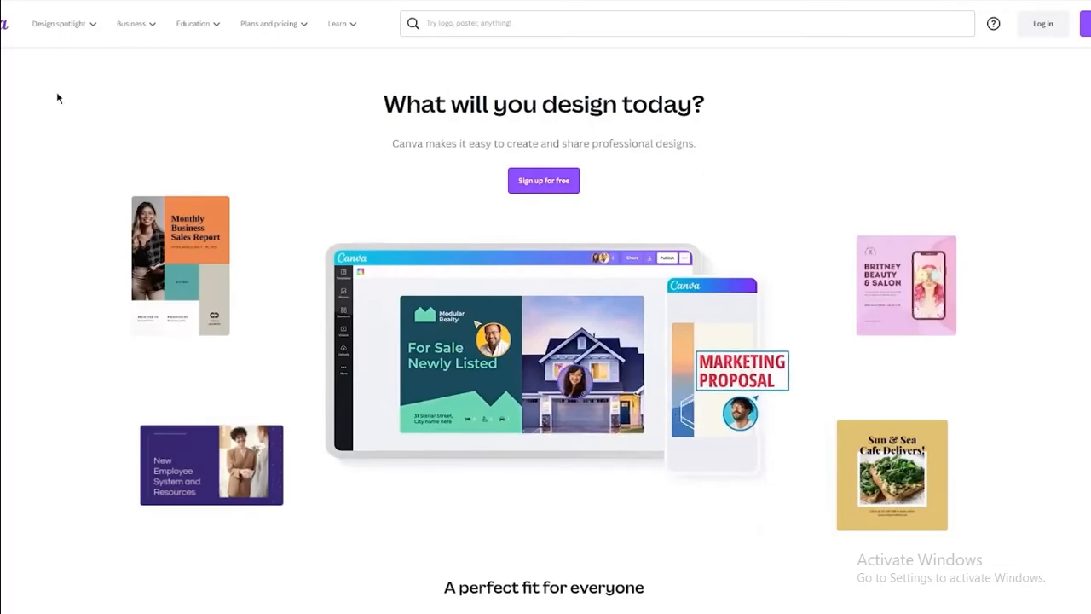
scroll(1071, 66, "right", 1)
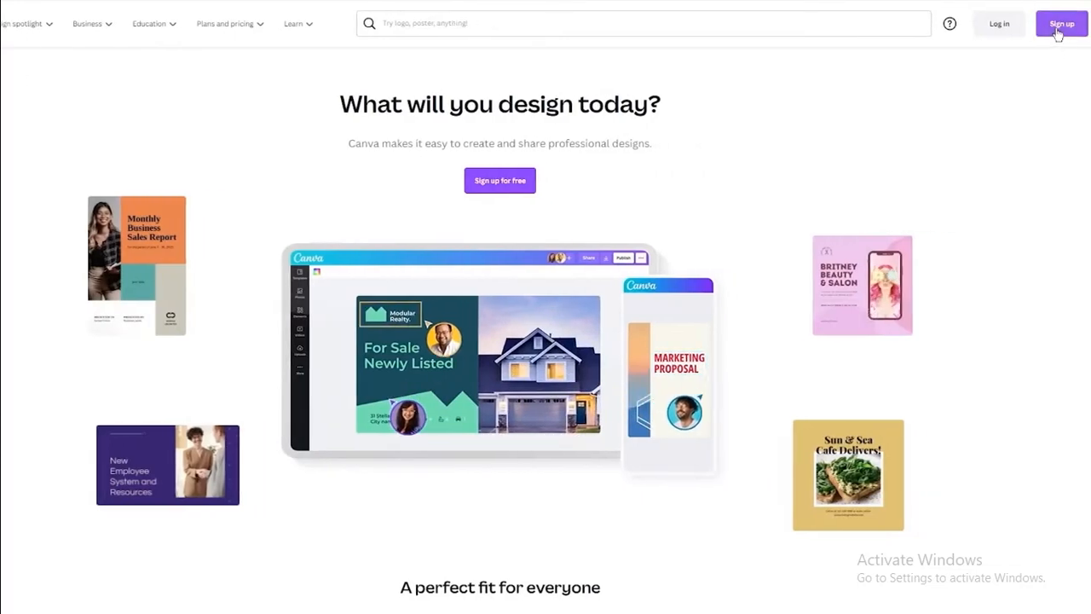
Sign in to Canva with Continue with Google, picking the Google account.
left_click(1061, 26)
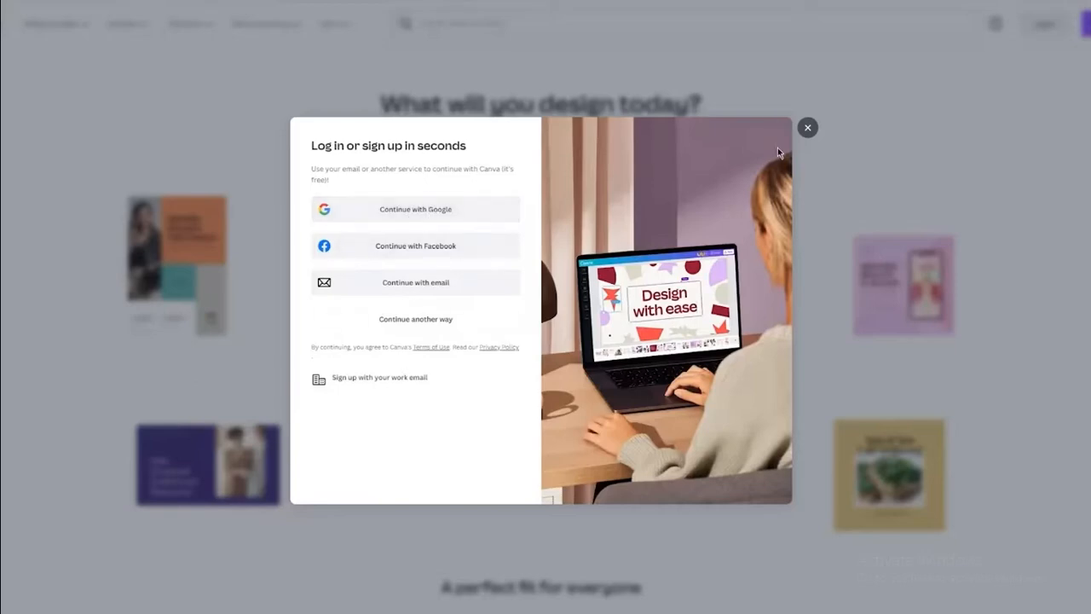
left_click(806, 129)
left_click(1044, 27)
left_click(407, 209)
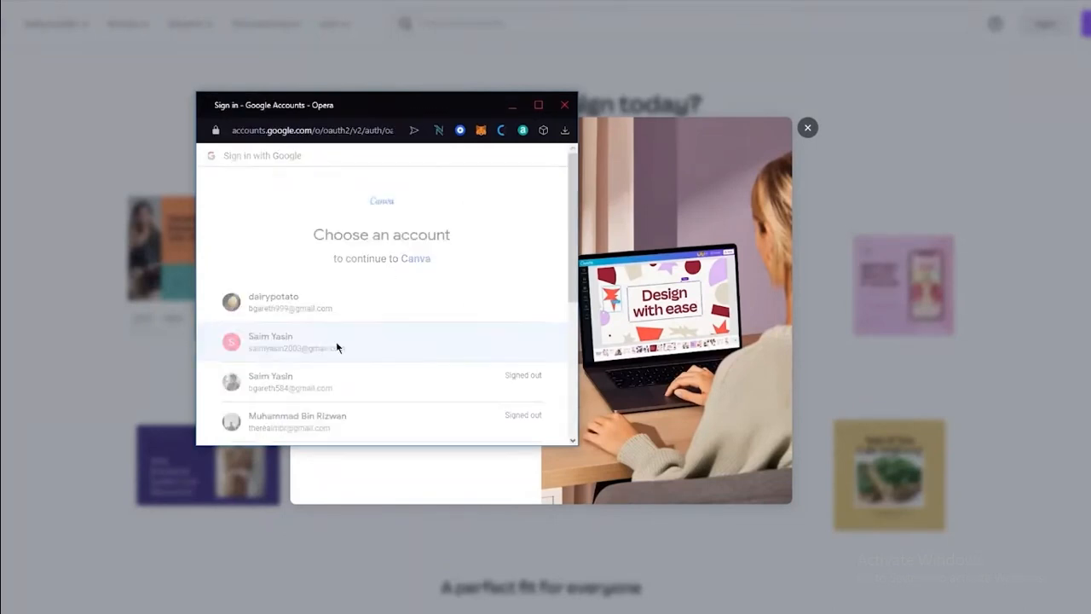
left_click(336, 344)
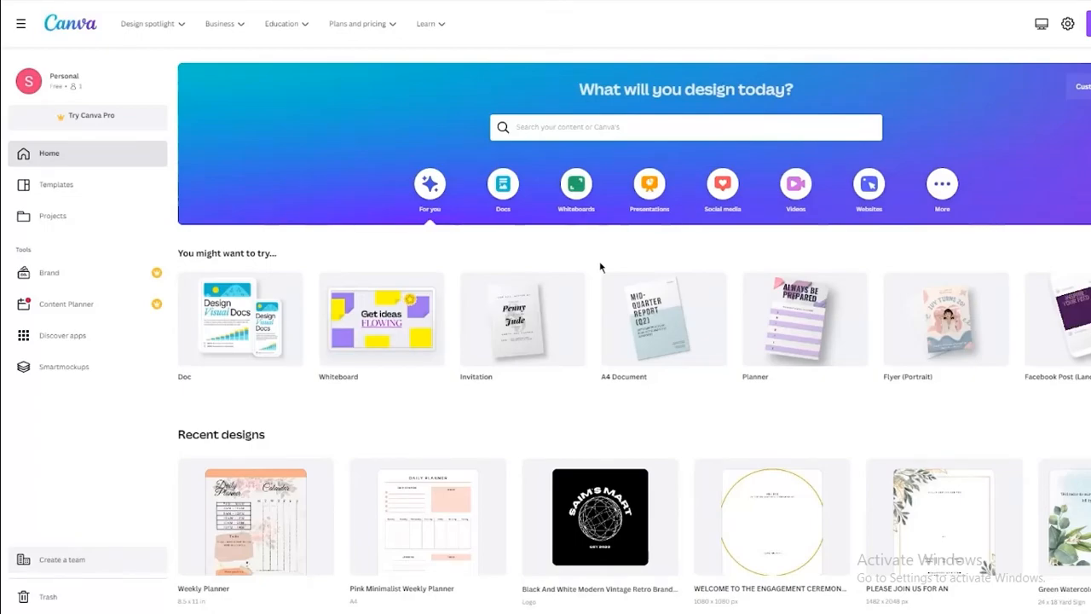
Browse Recent designs on Home, then go to the Design spotlight page.
scroll(599, 268, "down", 4)
scroll(712, 257, "down", 7)
scroll(712, 257, "up", 12)
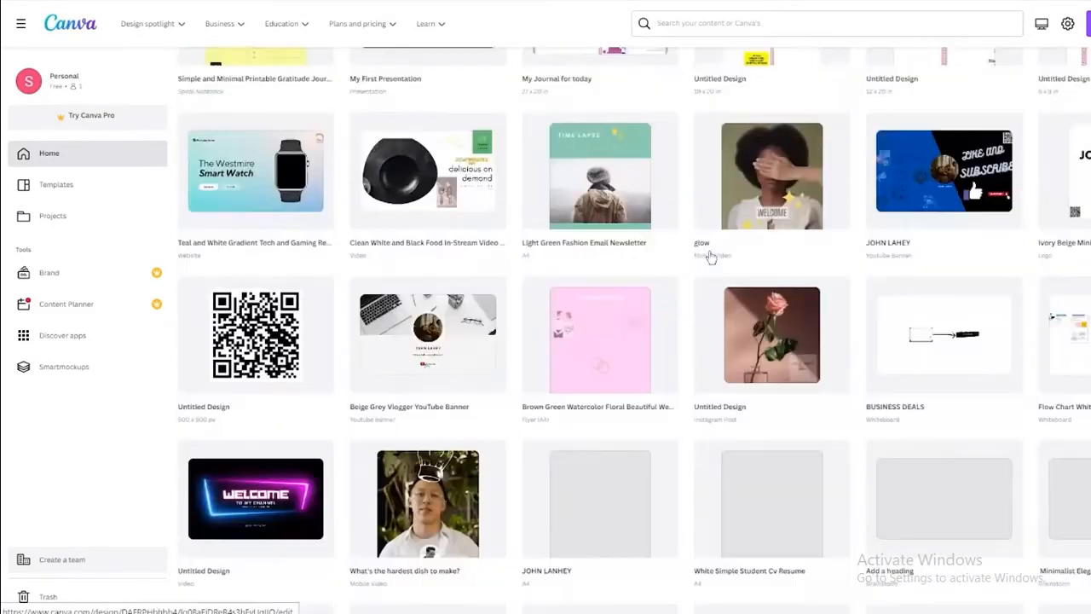
scroll(712, 257, "down", 15)
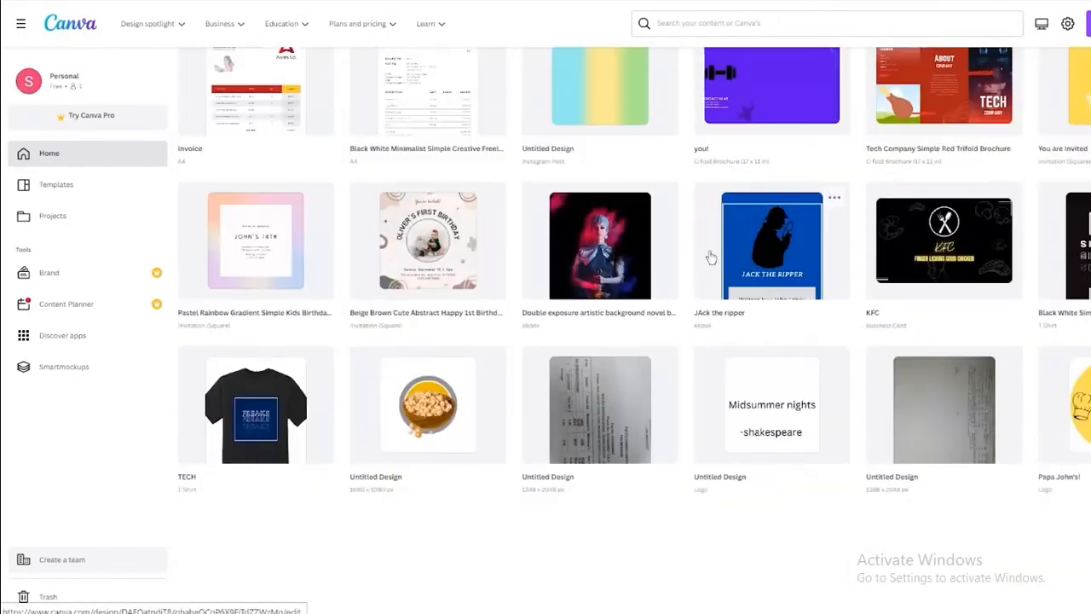
scroll(712, 257, "up", 15)
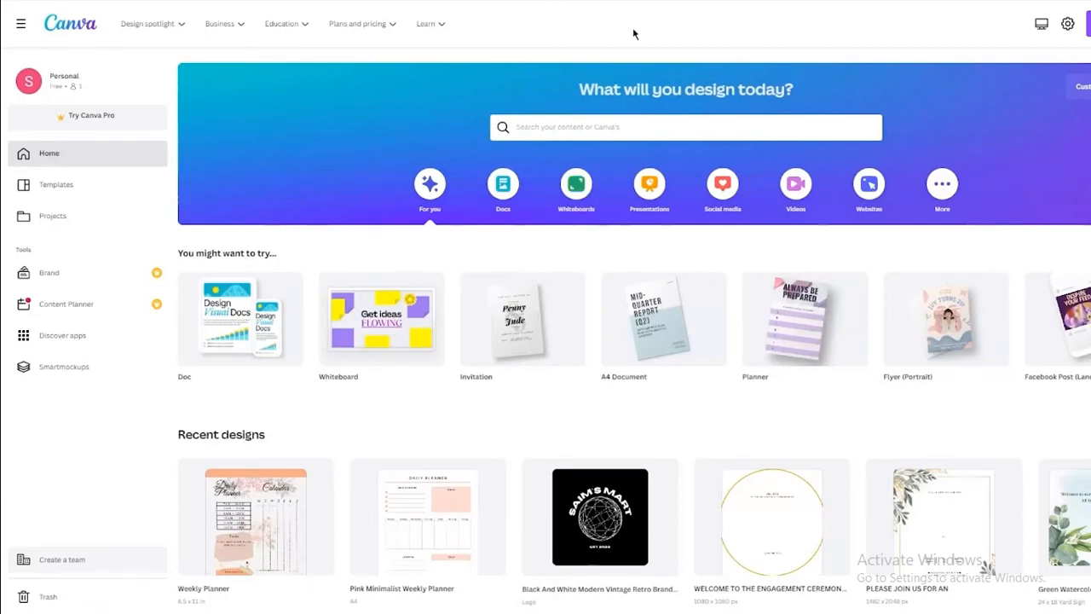
mouse_move(816, 493)
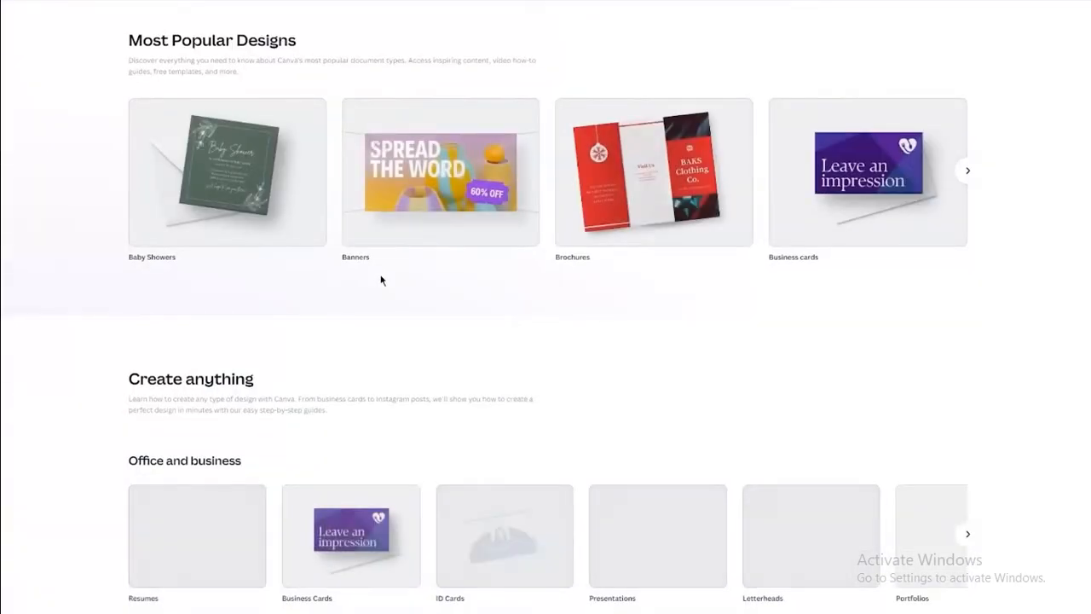
Browse the Design spotlight page, then return Home with the Design spotlight menu expanded.
scroll(381, 280, "down", 10)
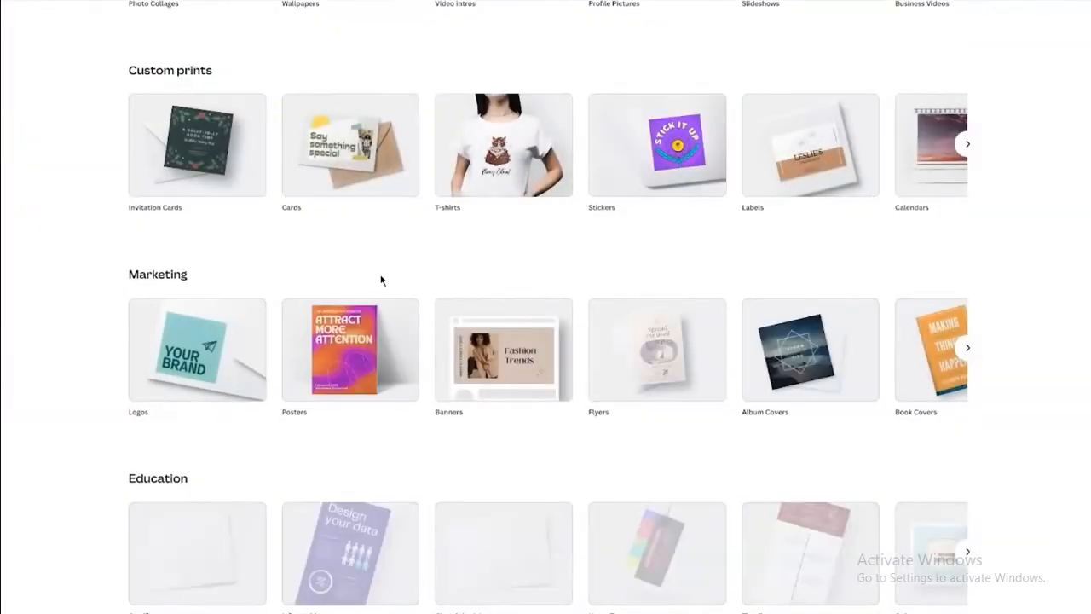
scroll(381, 280, "up", 15)
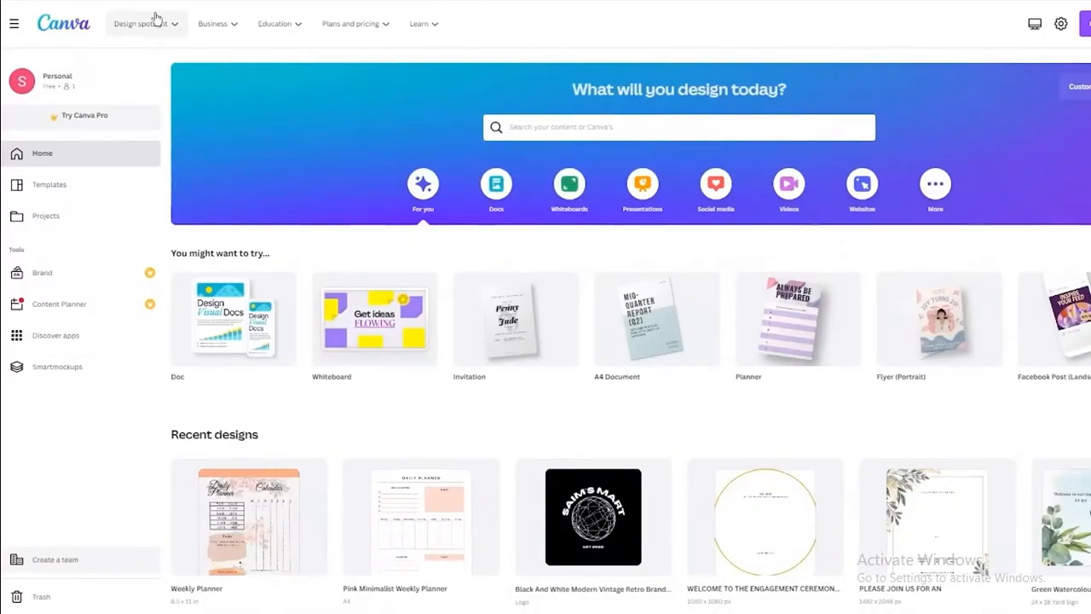
mouse_move(156, 18)
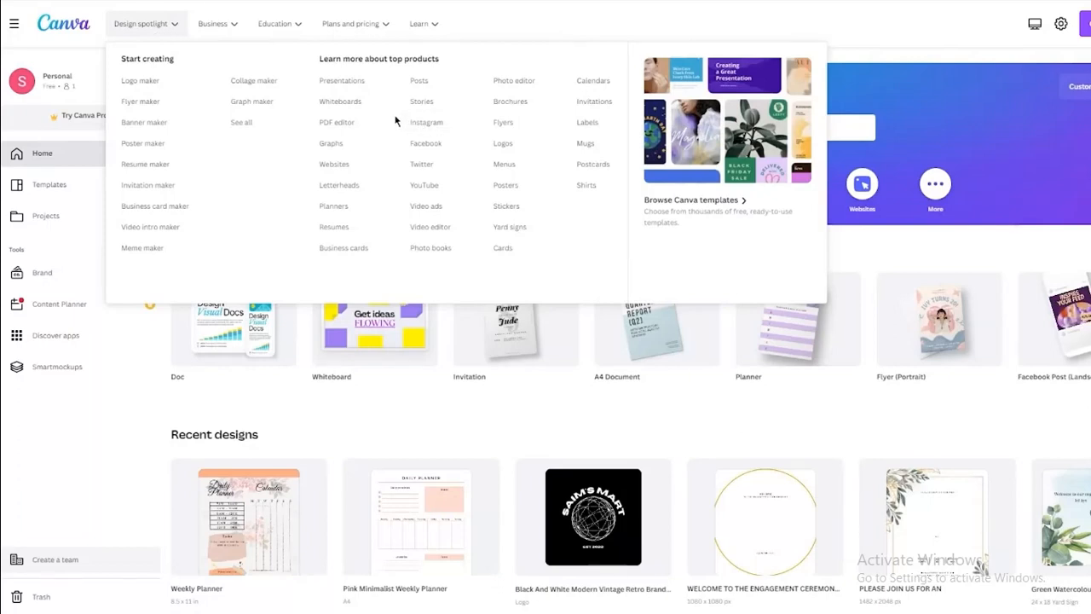
Look over the Business and Education mega menus in the top navigation, then close them.
mouse_move(230, 29)
mouse_move(223, 26)
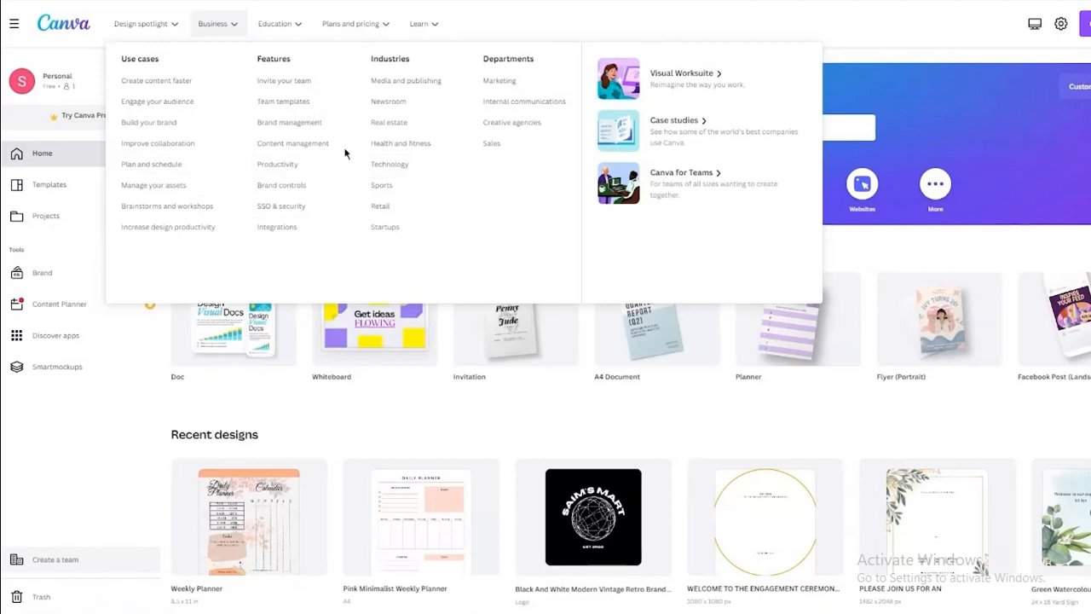
mouse_move(296, 32)
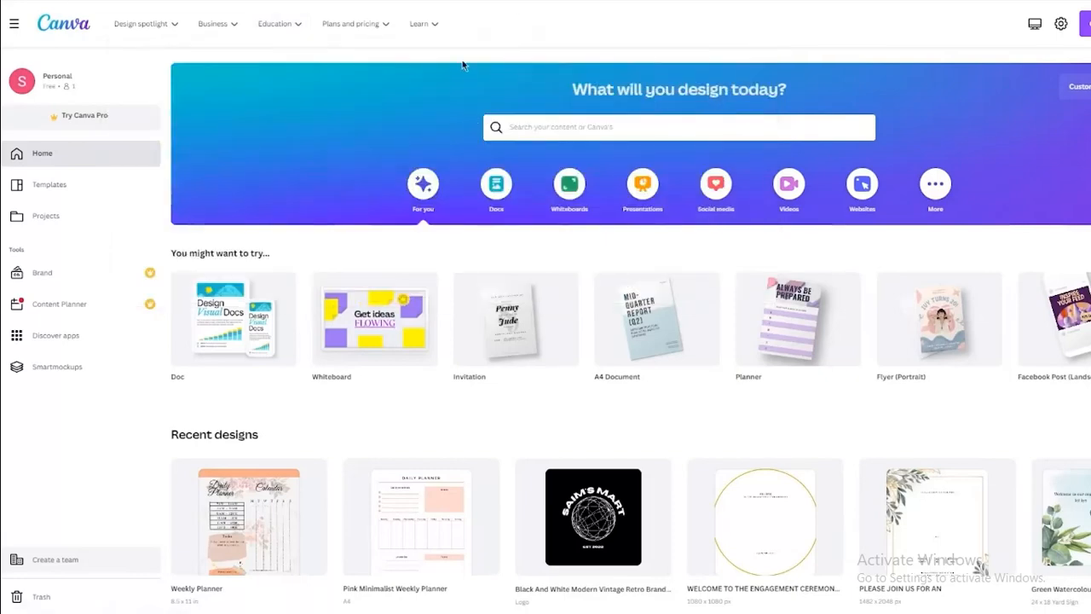
Check the Plans and pricing dropdown, then go to the Templates page.
mouse_move(349, 24)
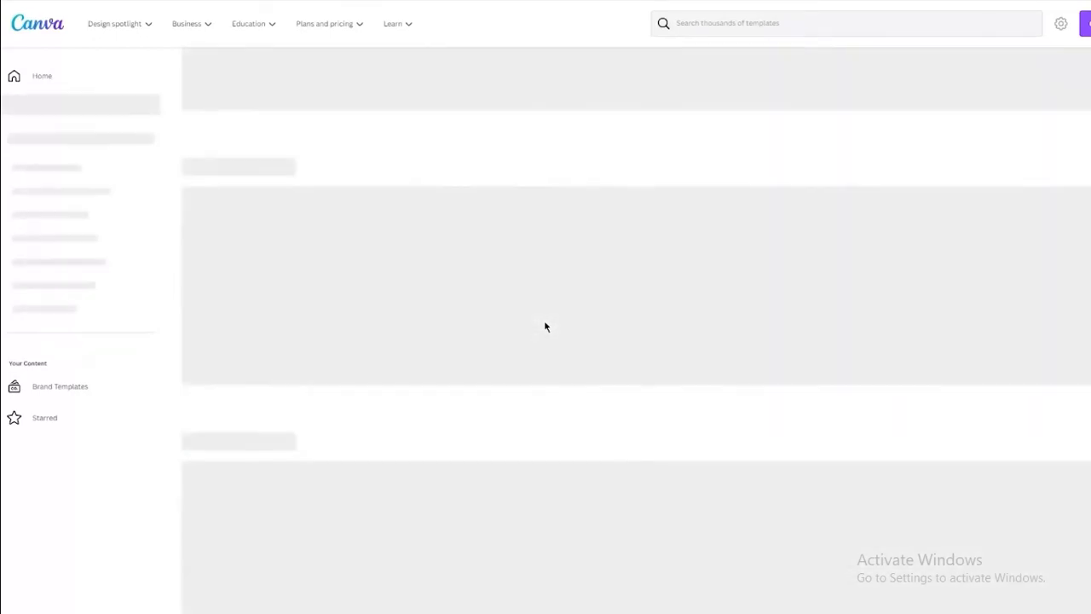
Browse the Templates page, then return Home and look through Recent designs.
scroll(545, 326, "down", 4)
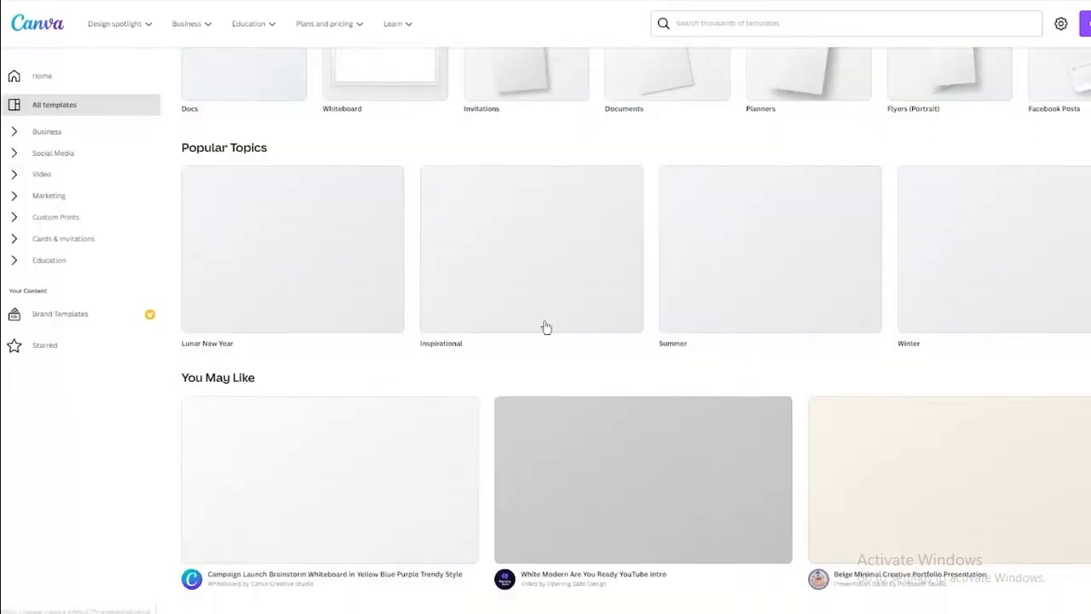
scroll(546, 323, "up", 2)
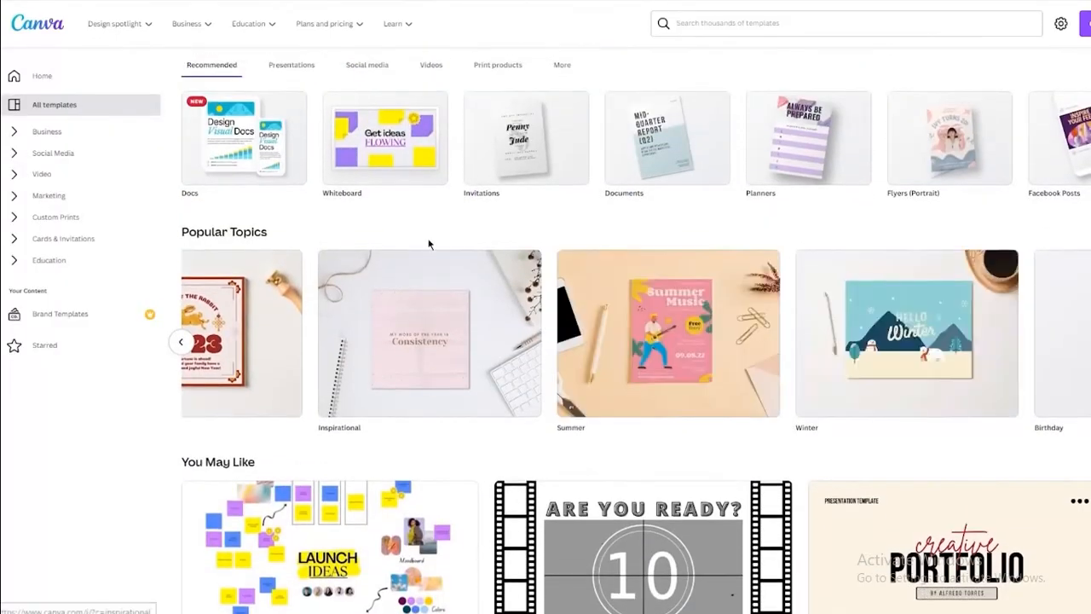
scroll(430, 235, "up", 3)
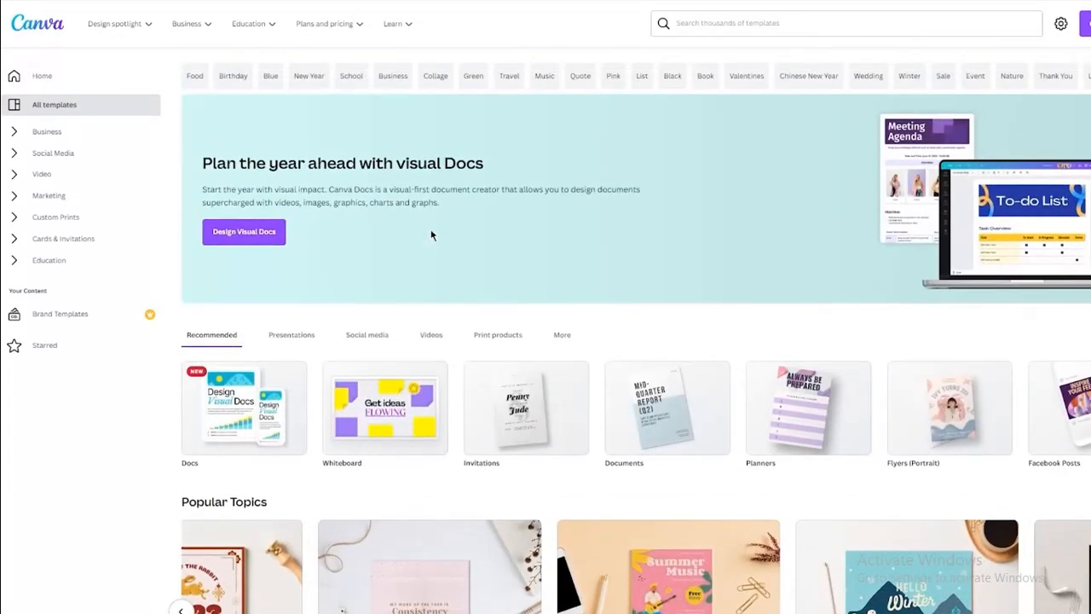
left_click(75, 82)
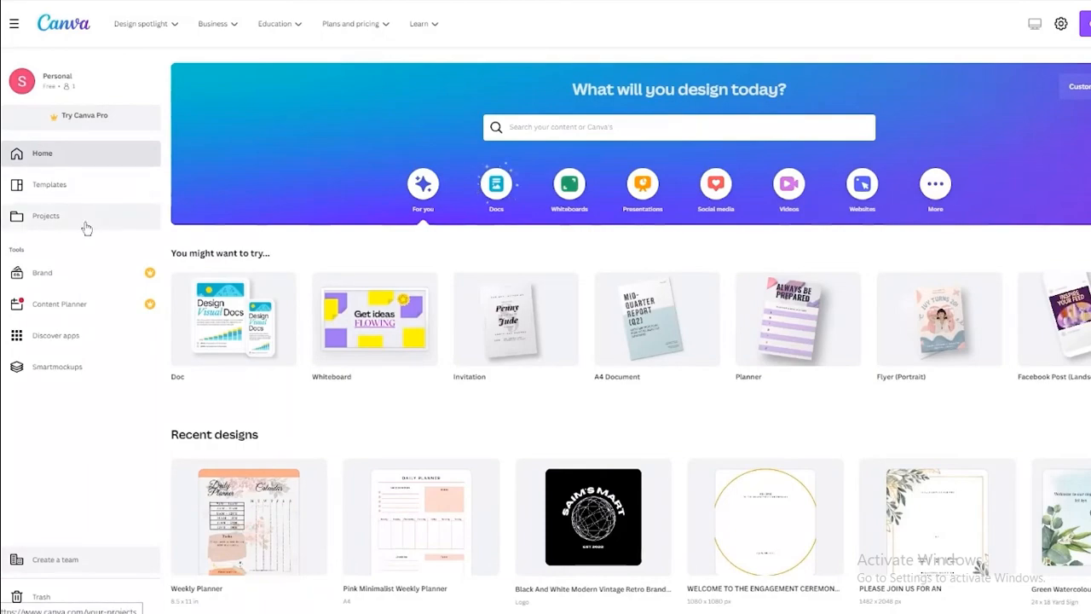
scroll(468, 426, "down", 8)
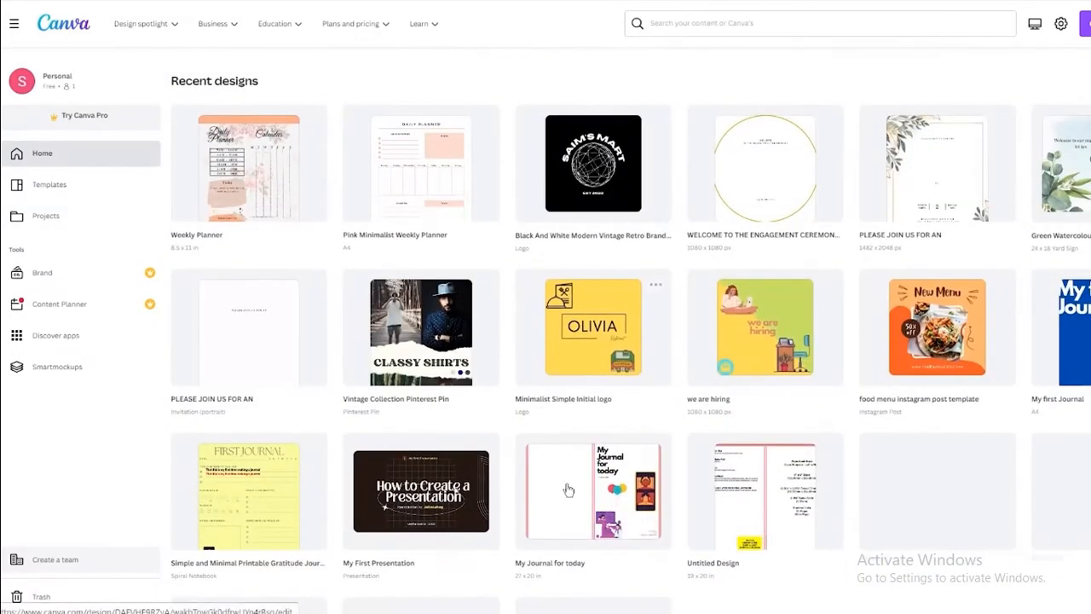
scroll(516, 464, "up", 10)
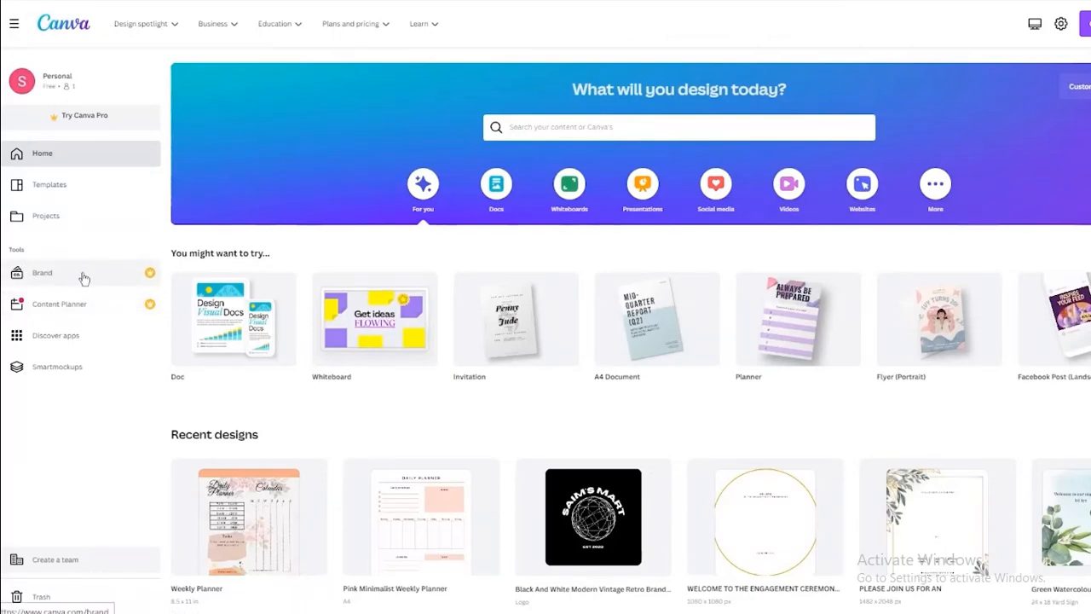
left_click(72, 280)
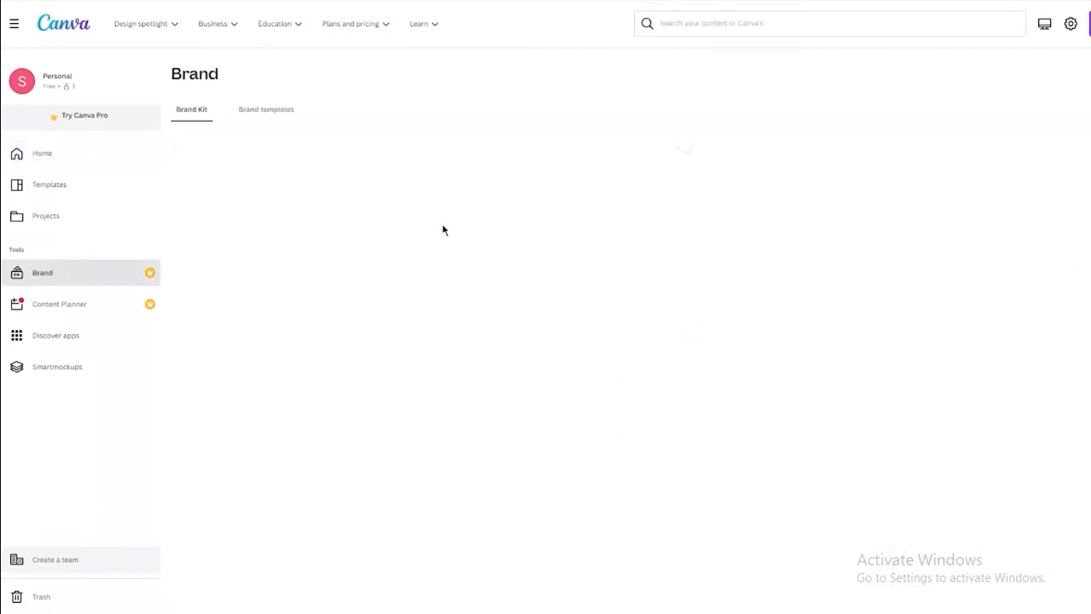
scroll(443, 228, "down", 1)
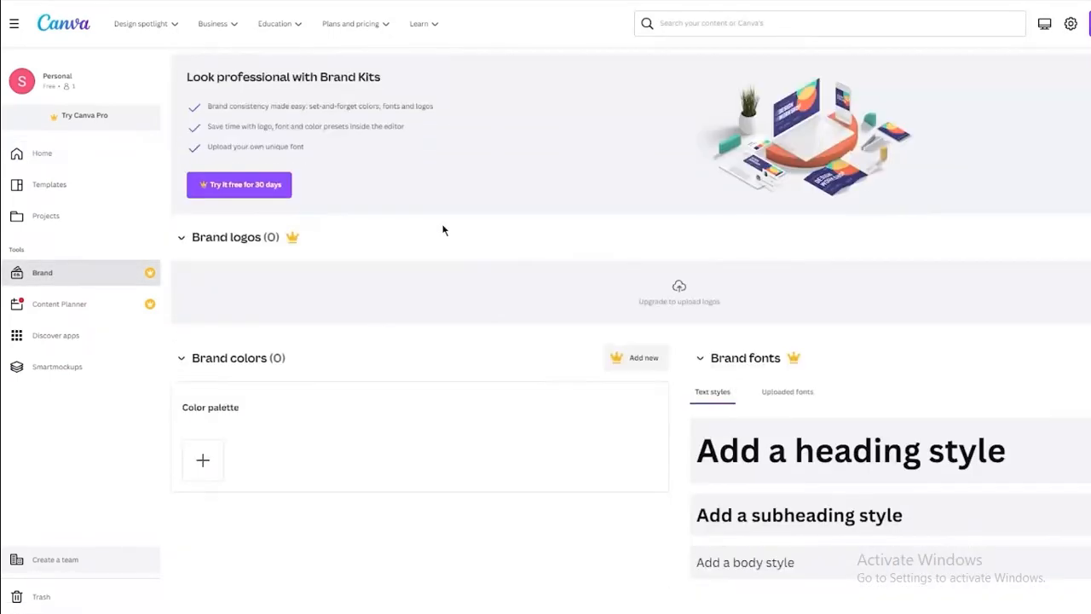
scroll(443, 228, "up", 1)
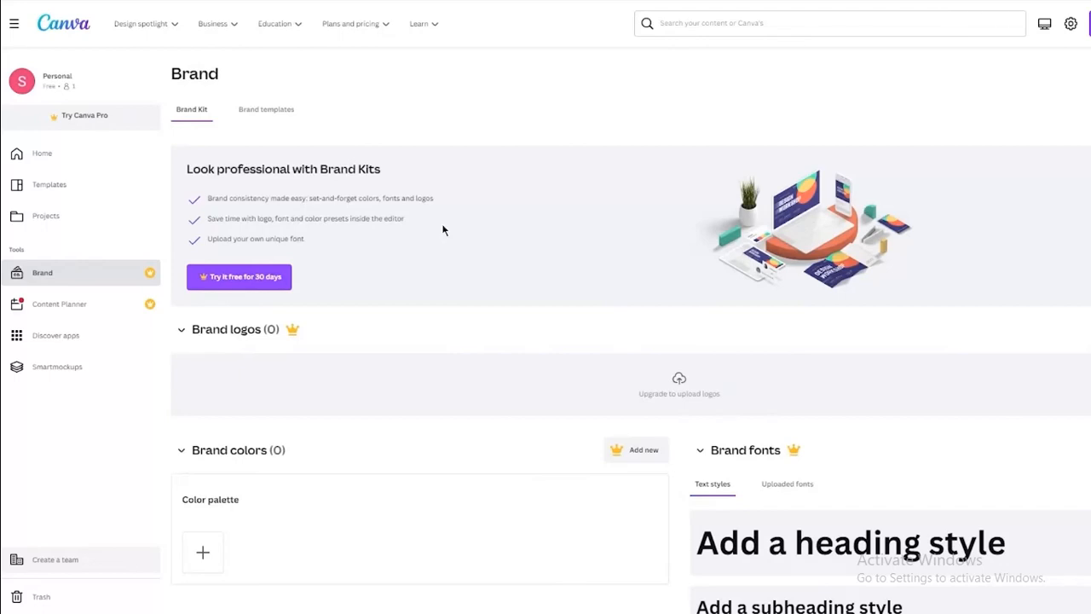
scroll(371, 233, "down", 1)
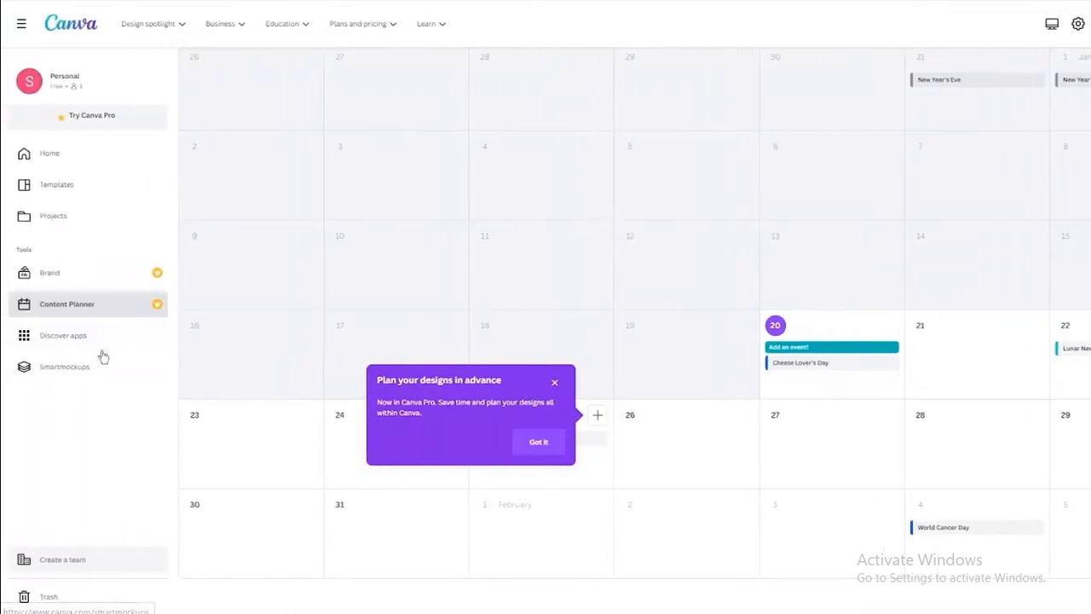
Leave the Content Planner for the Canva home page.
left_click(80, 162)
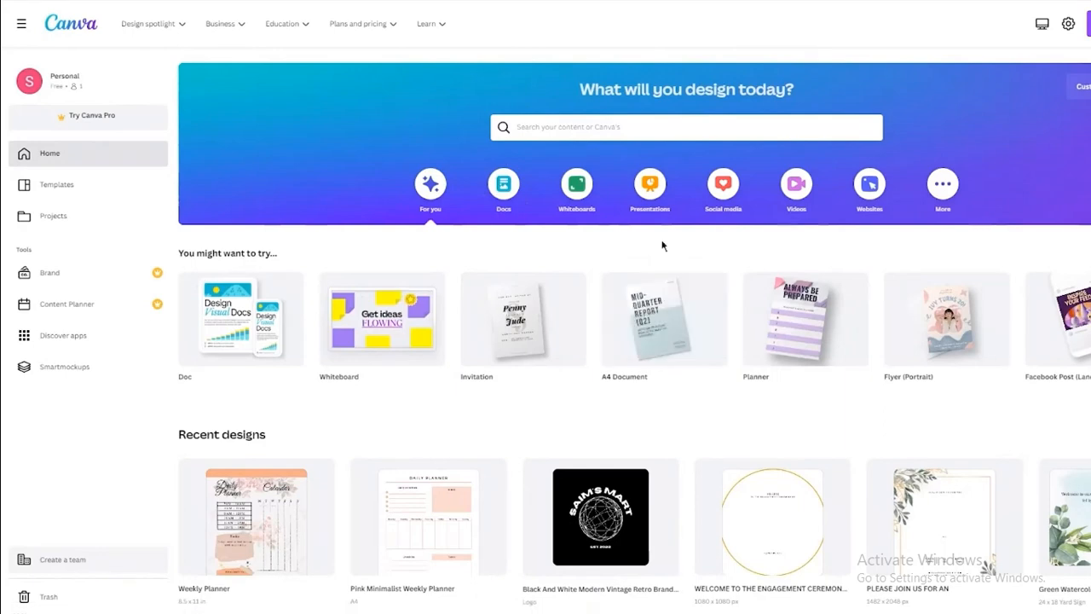
left_click(623, 125)
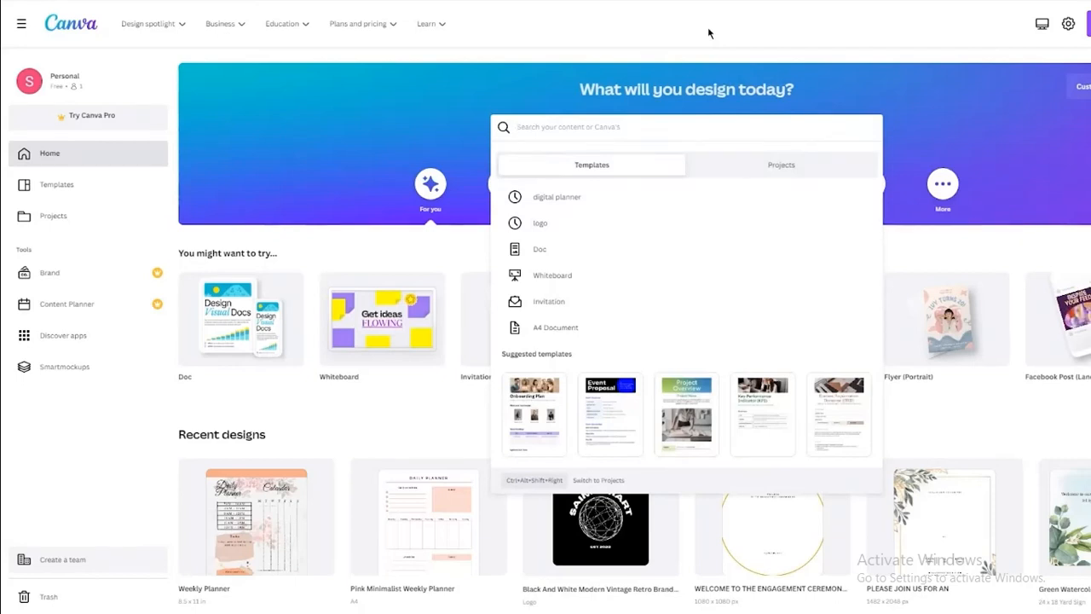
type("letter")
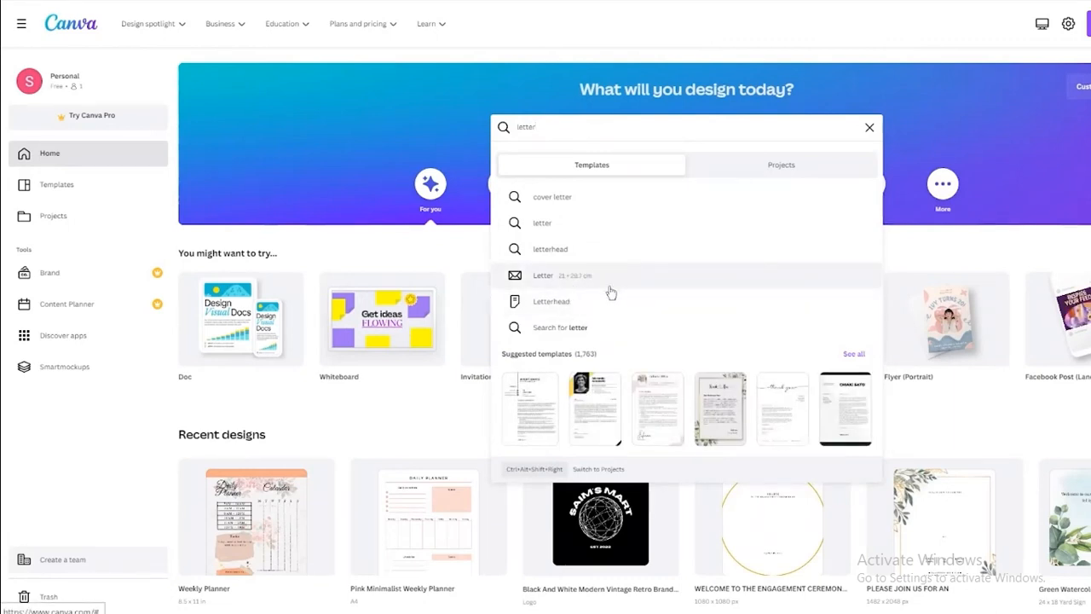
key("ctrl+a")
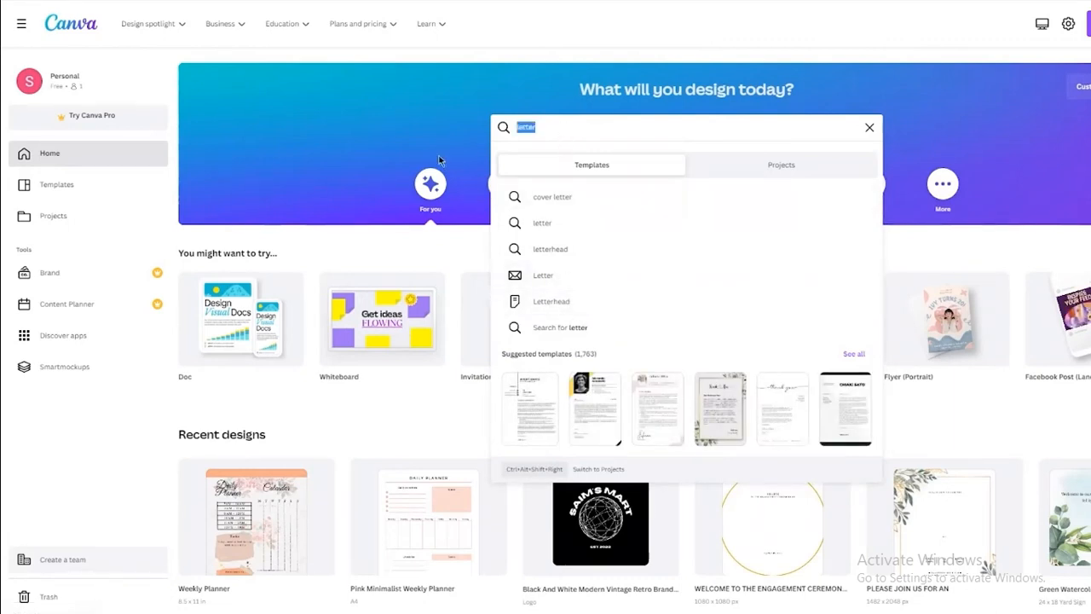
type("report")
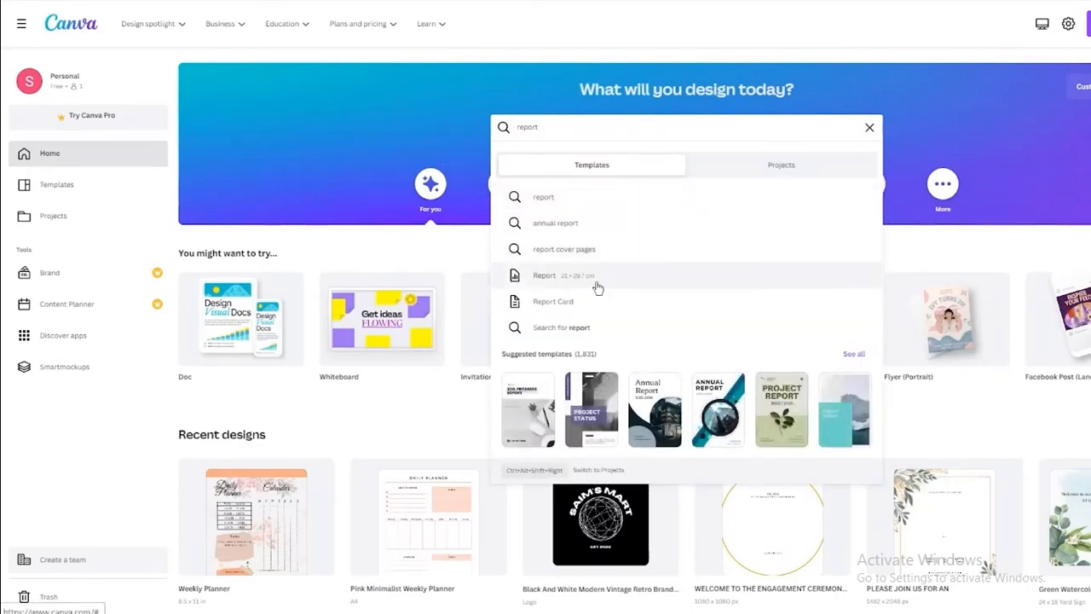
left_click_drag(577, 117, 485, 127)
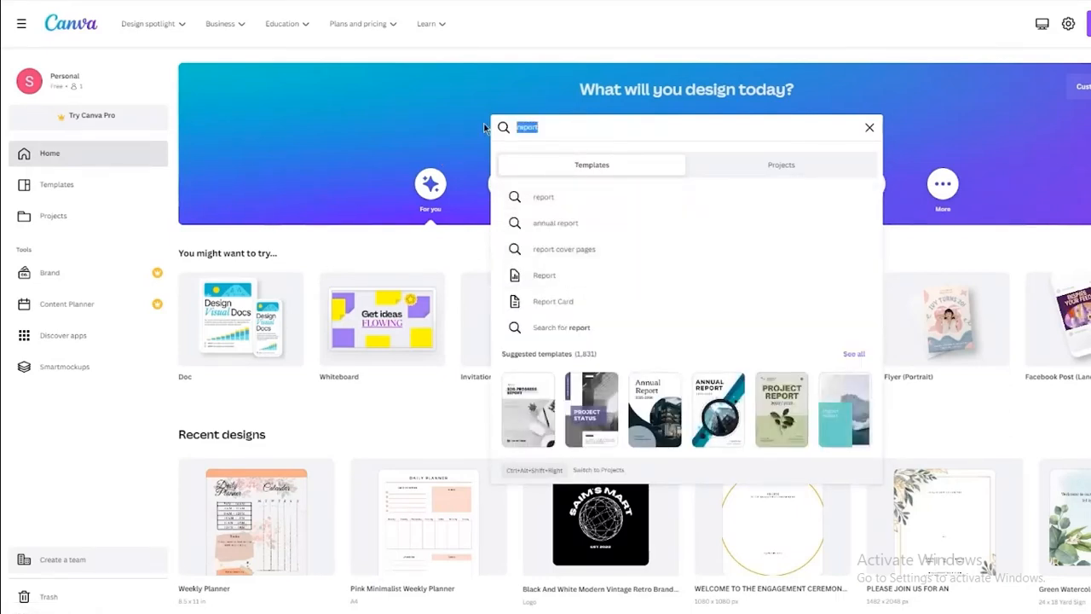
type("instagram post")
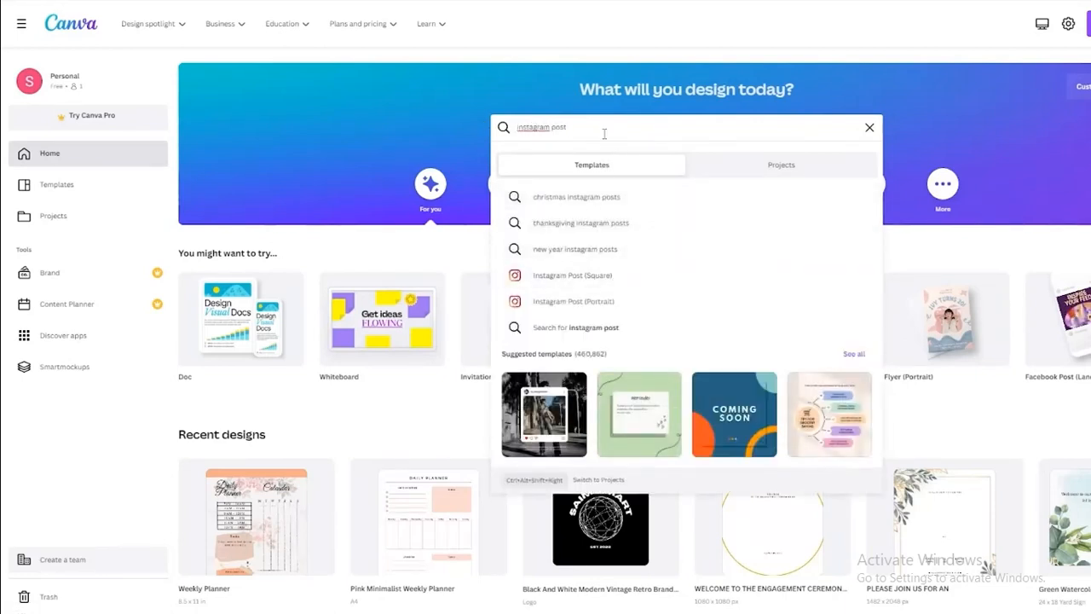
left_click_drag(603, 130, 474, 137)
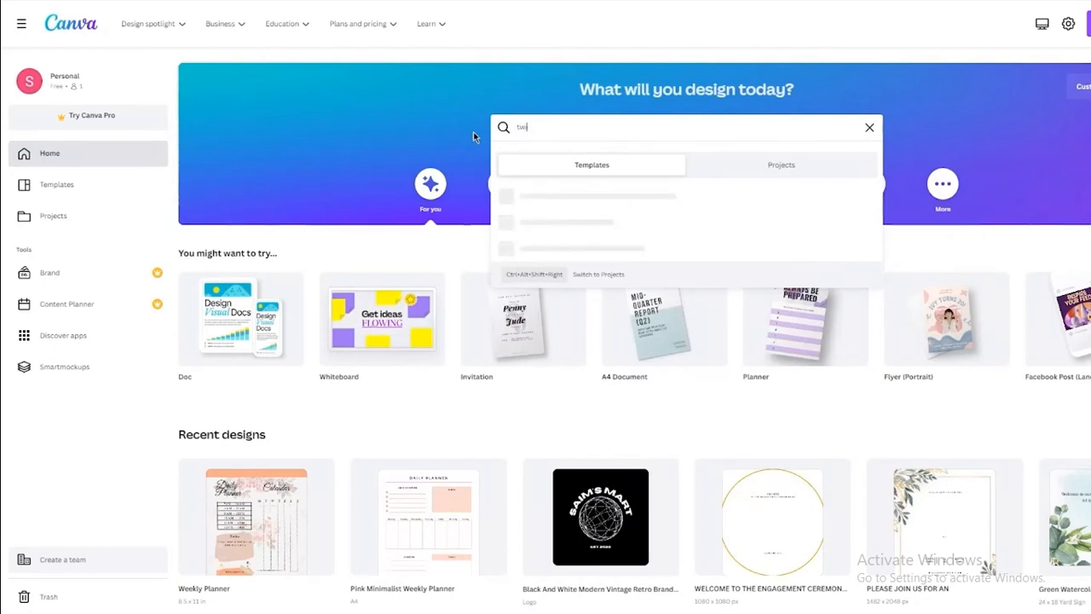
type("er")
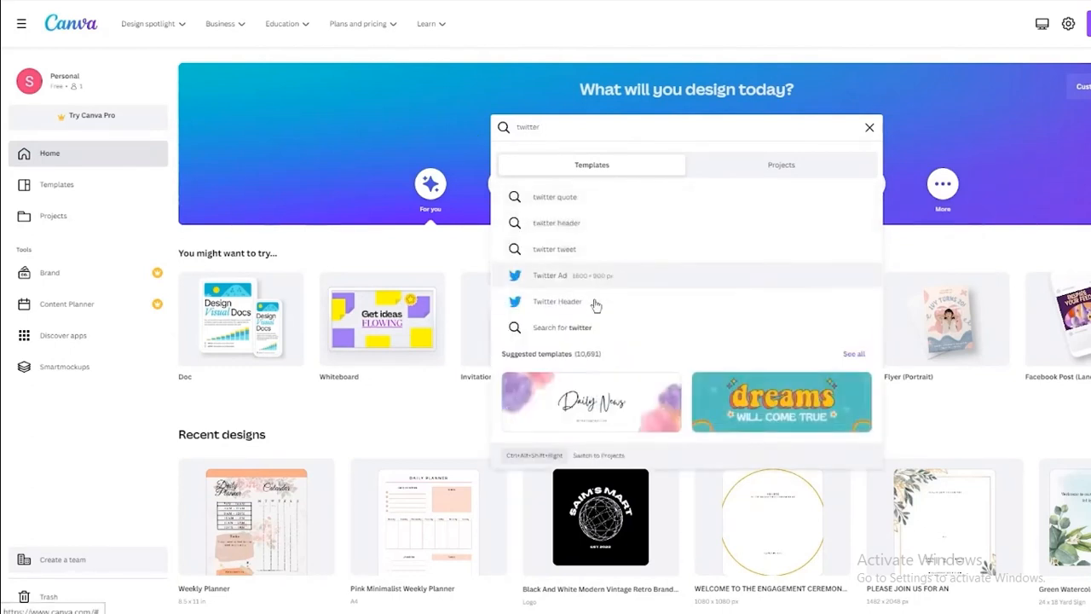
left_click_drag(580, 124, 433, 128)
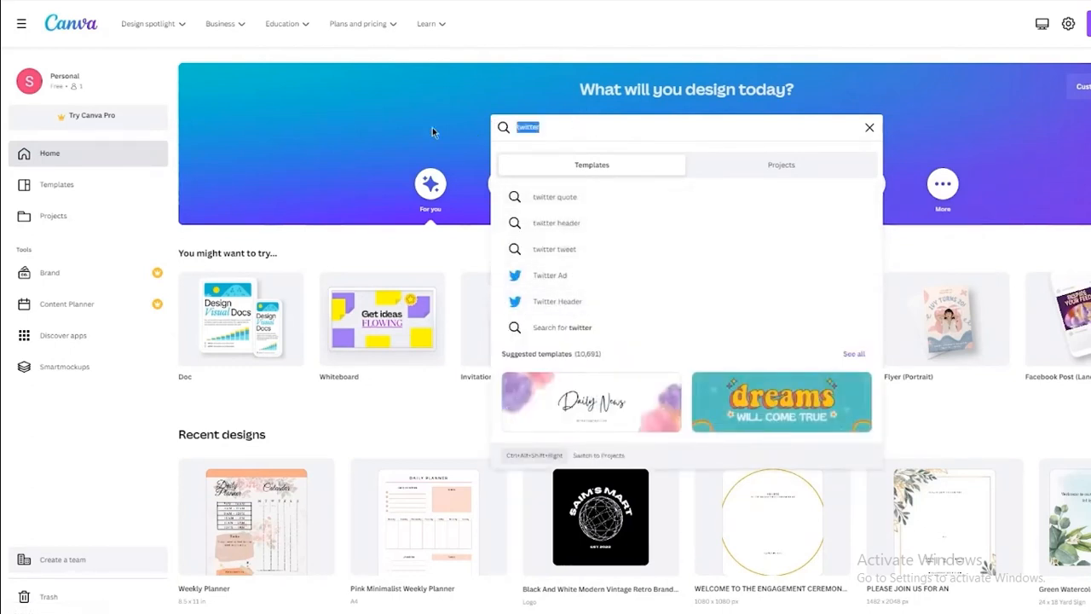
type("card")
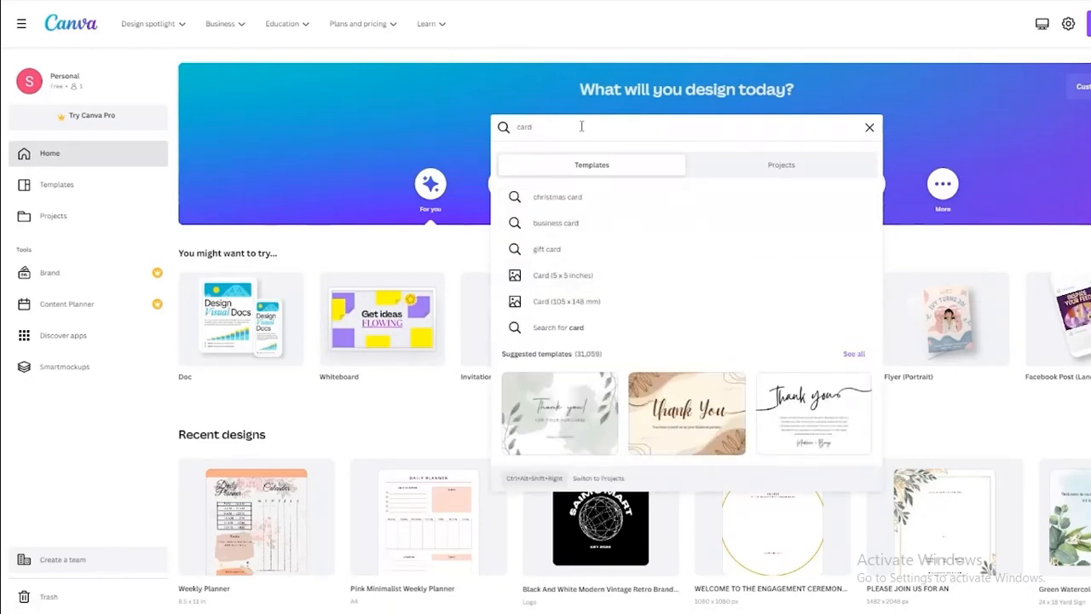
key("BackSpace")
left_click(433, 240)
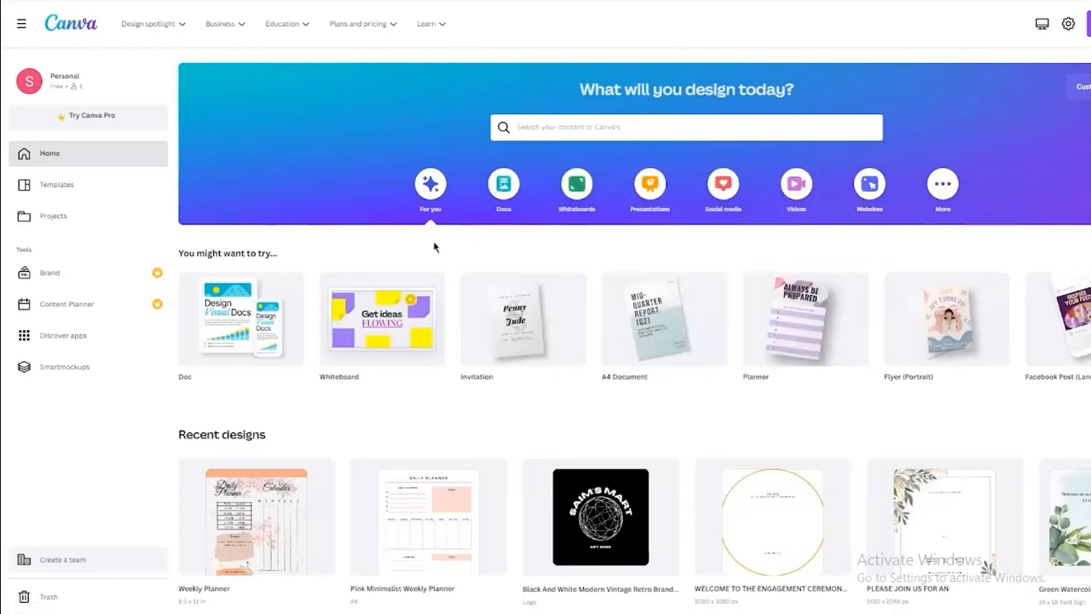
left_click(541, 134)
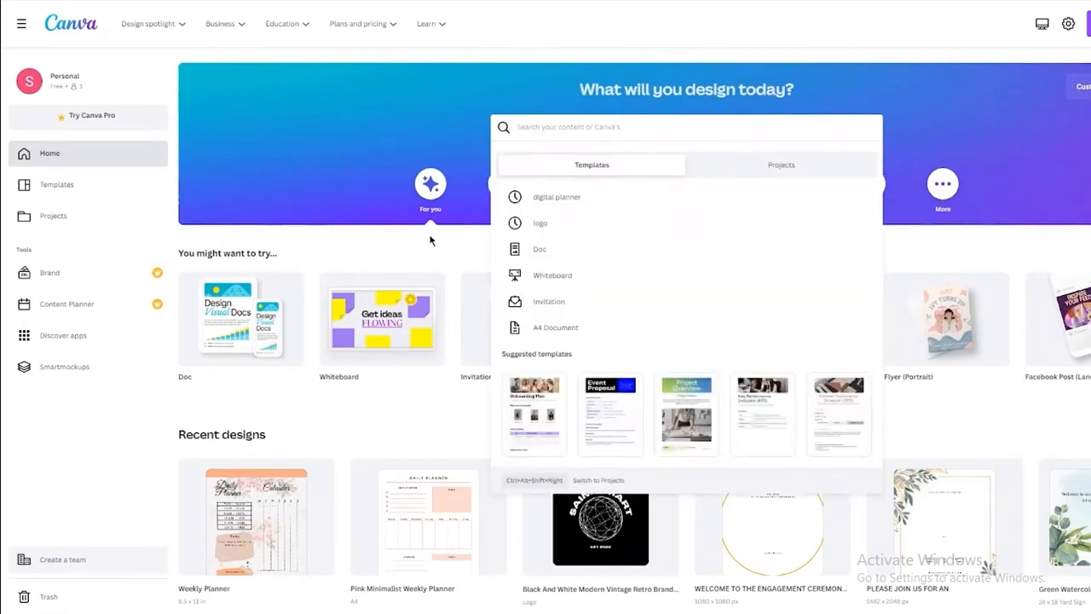
left_click(430, 240)
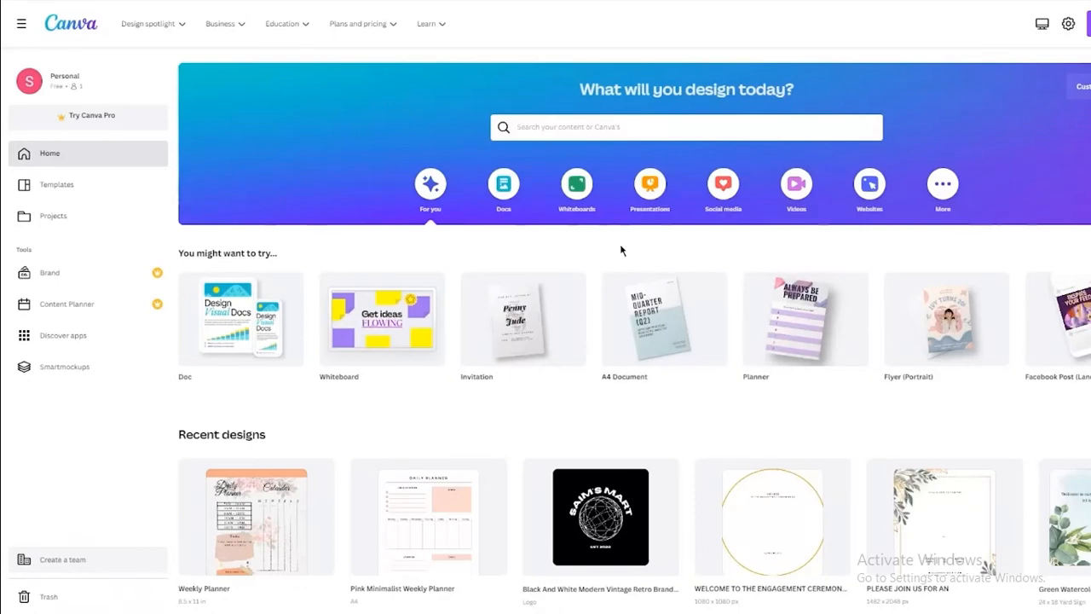
left_click(1016, 25)
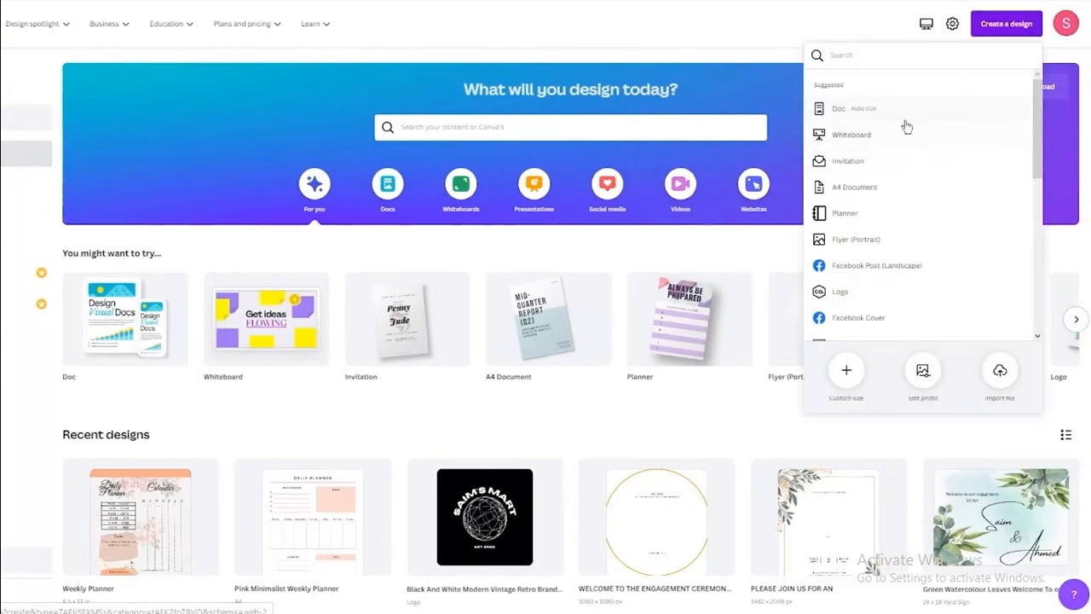
type("aw")
key("BackSpace")
key("BackSpace")
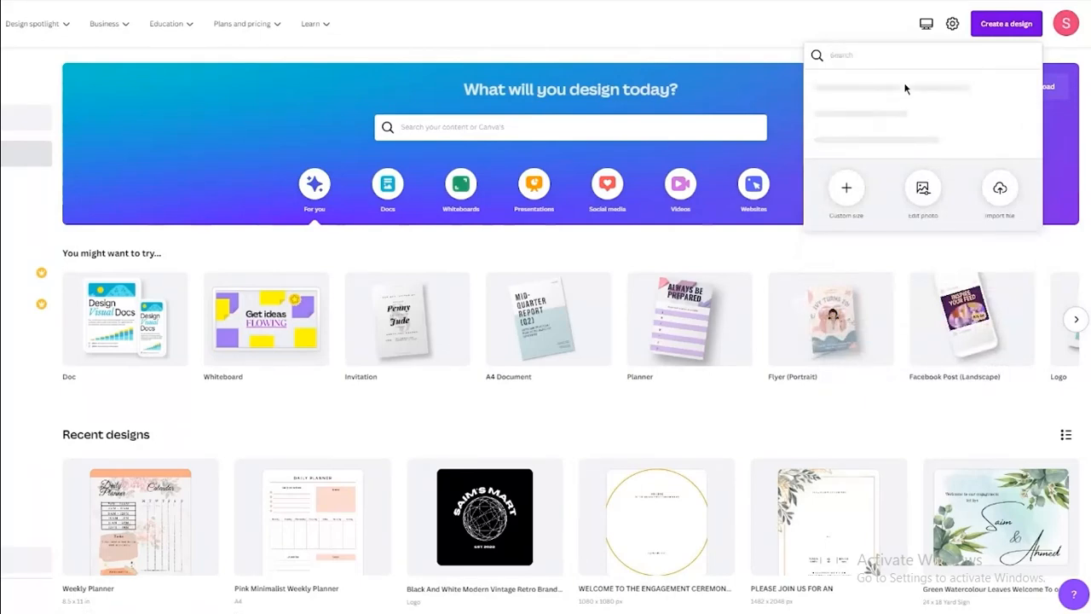
type("card")
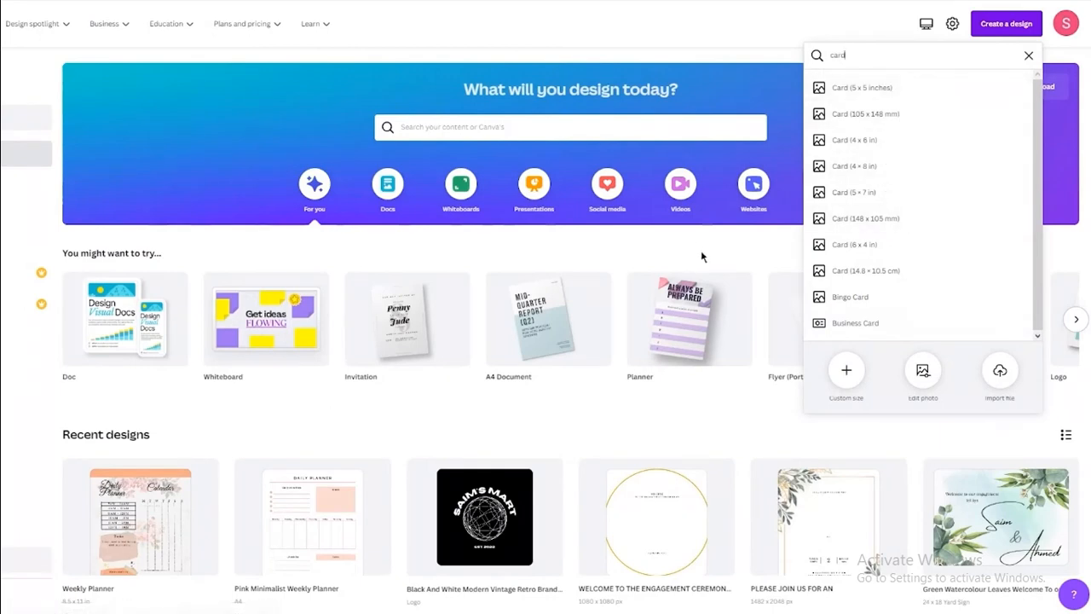
key("XF86MonBrightnessDown")
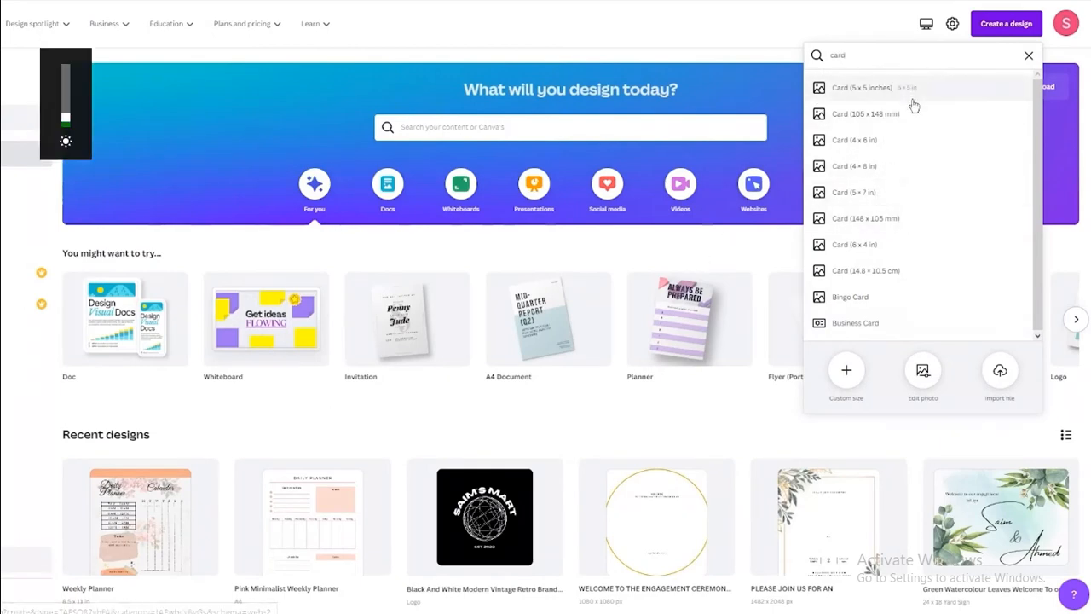
key("XF86MonBrightnessUp")
key("XF86MonBrightnessUp")
key("XF86MonBrightnessUp")
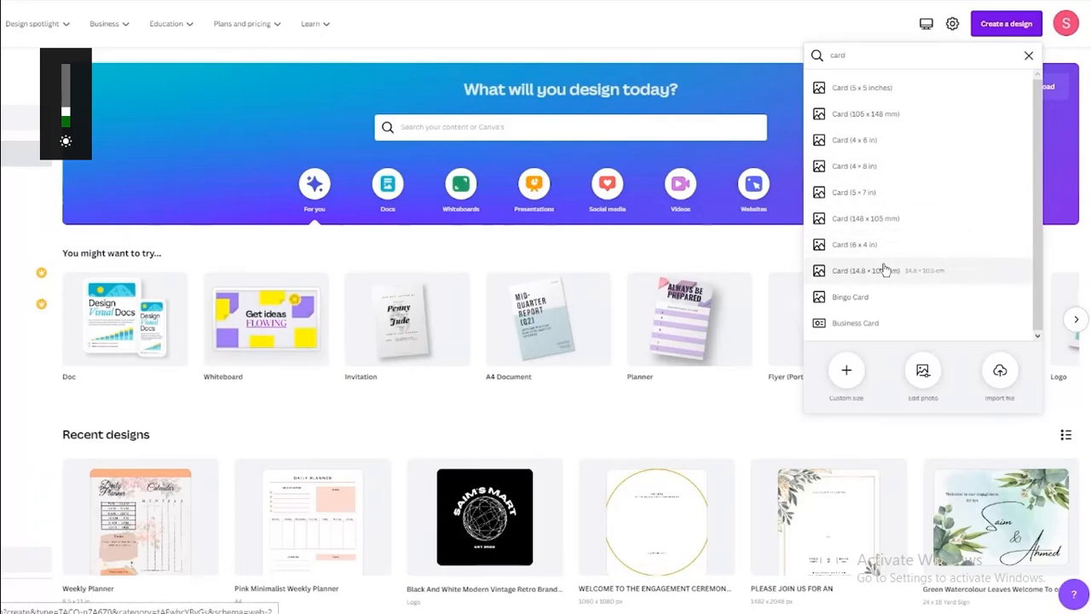
left_click(848, 375)
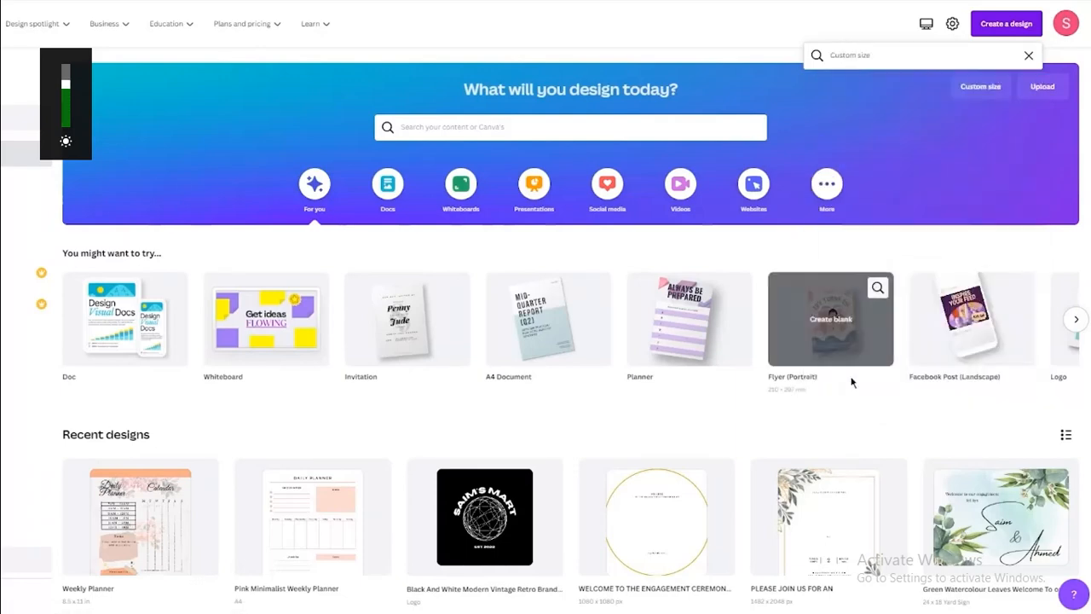
key("XF86MonBrightnessDown")
key("XF86MonBrightnessDown")
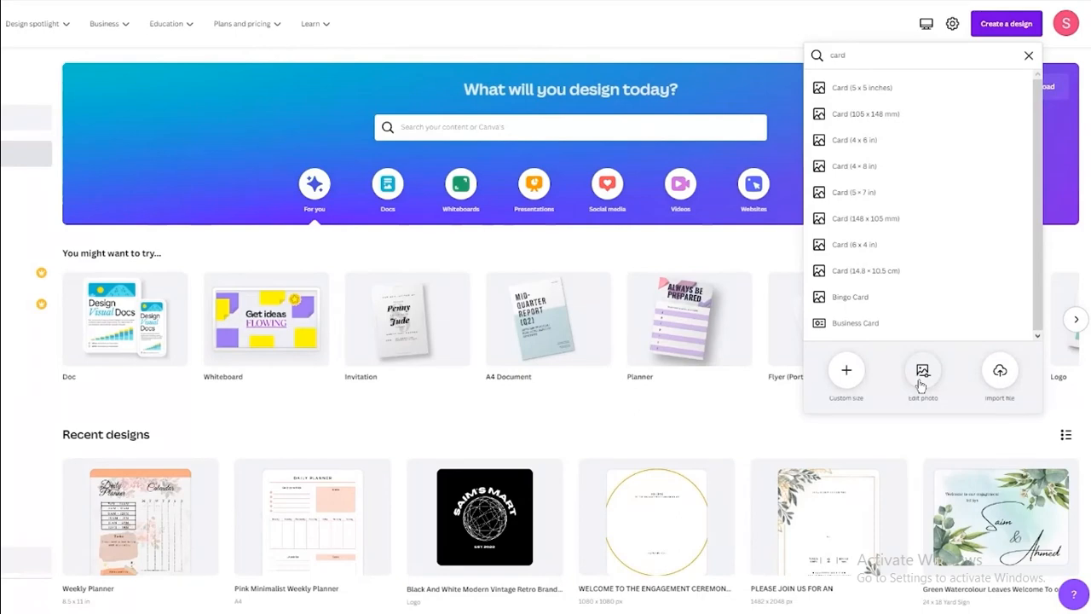
left_click(723, 433)
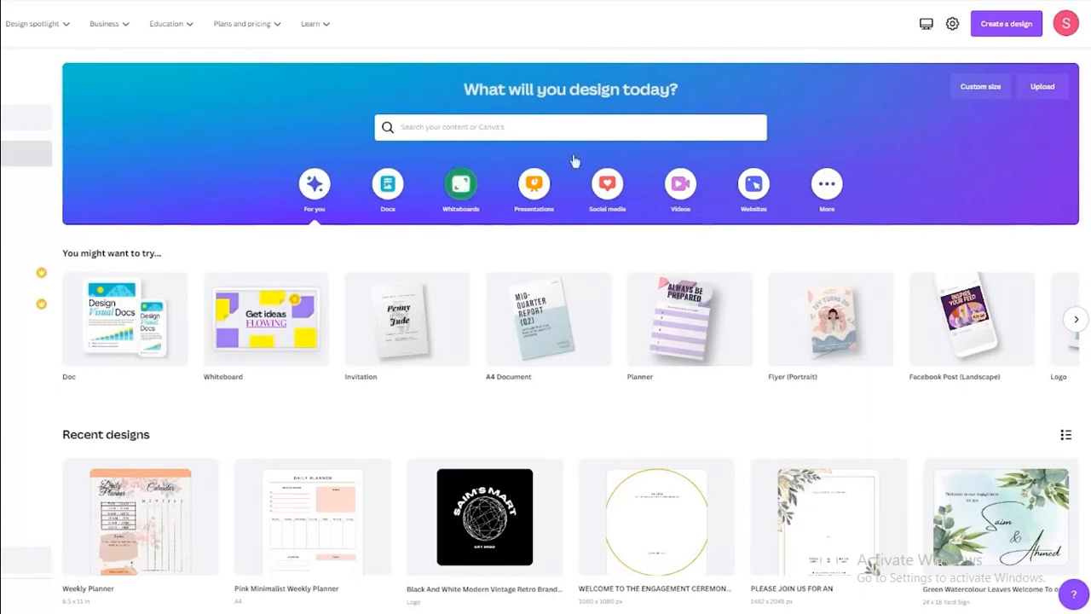
Peek at the More category, then browse the For you suggestions row.
left_click(829, 189)
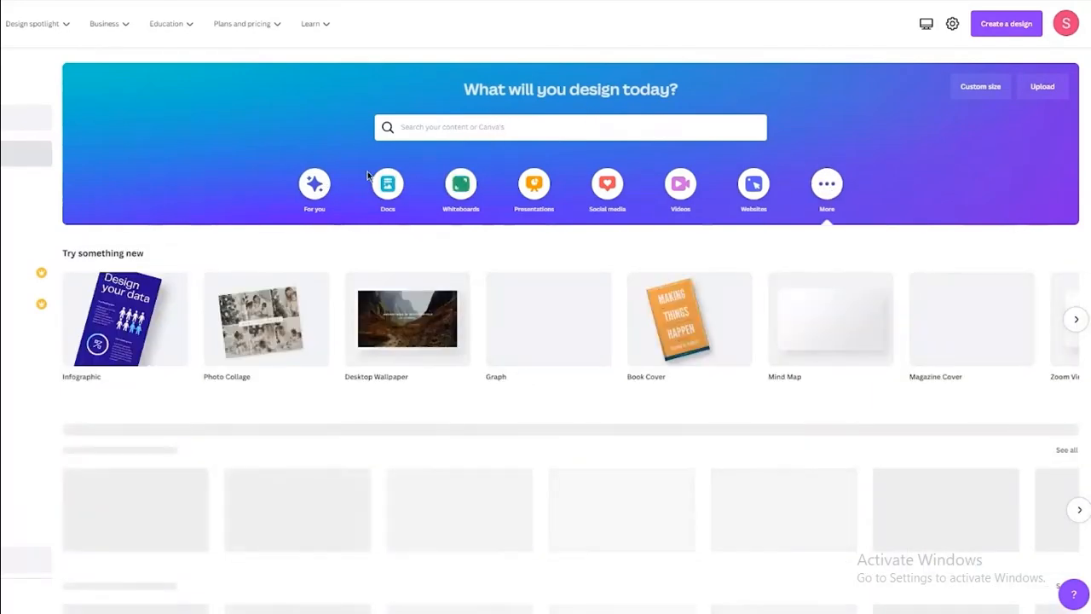
left_click(315, 181)
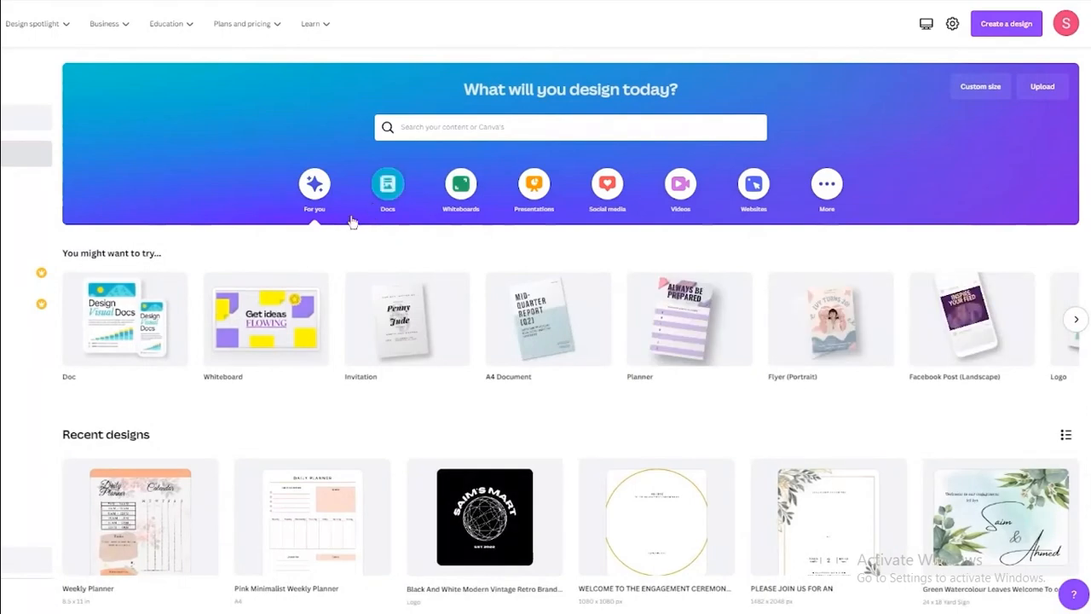
scroll(370, 234, "down", 1)
scroll(968, 218, "right", 8)
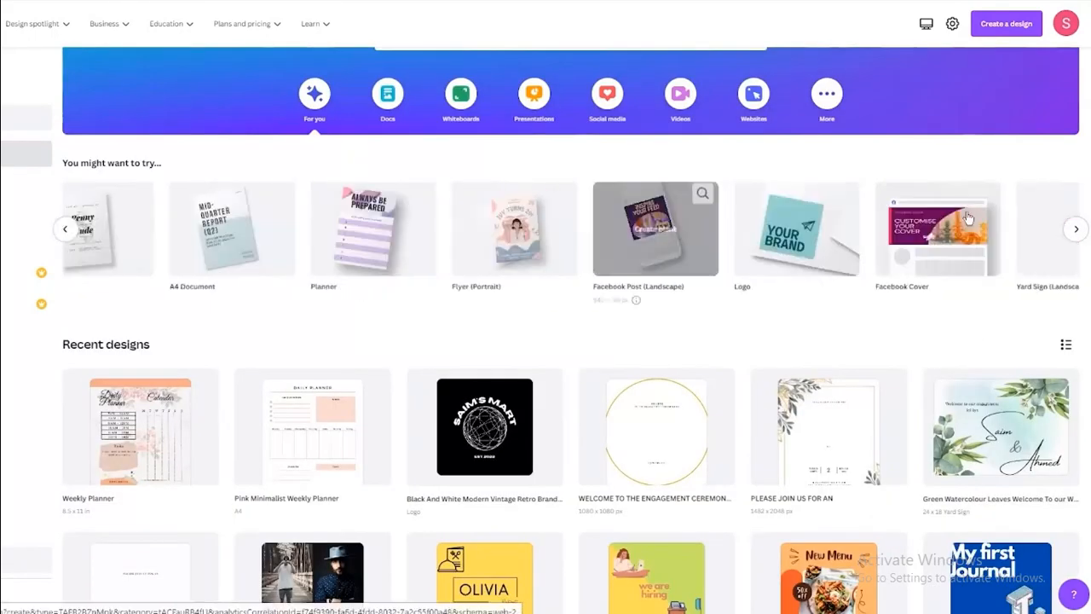
scroll(967, 218, "left", 8)
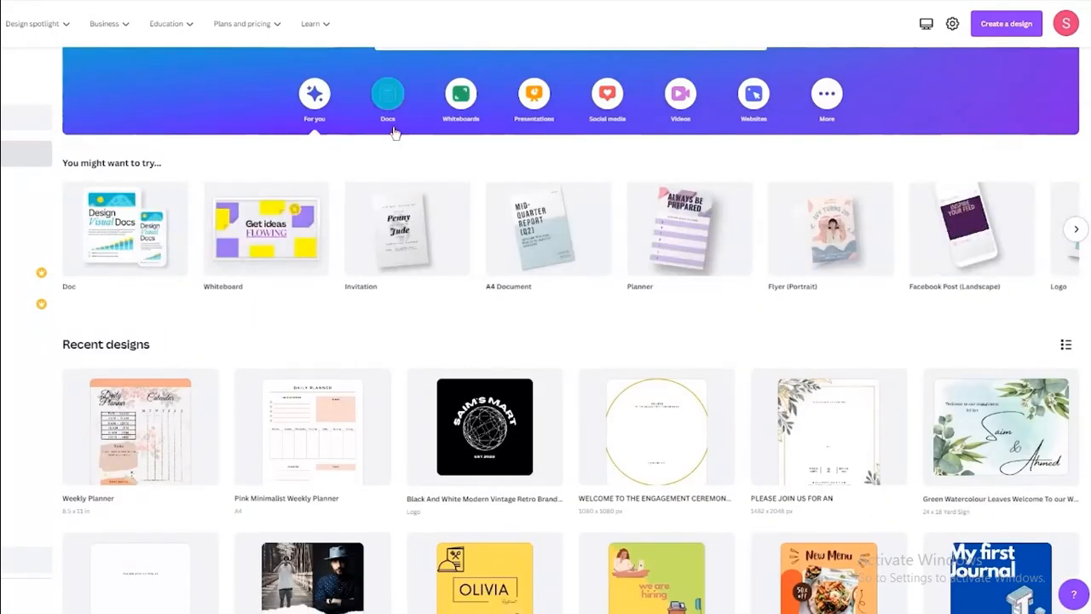
Browse the Docs and Whiteboards design suggestions.
left_click(388, 106)
scroll(426, 276, "down", 2)
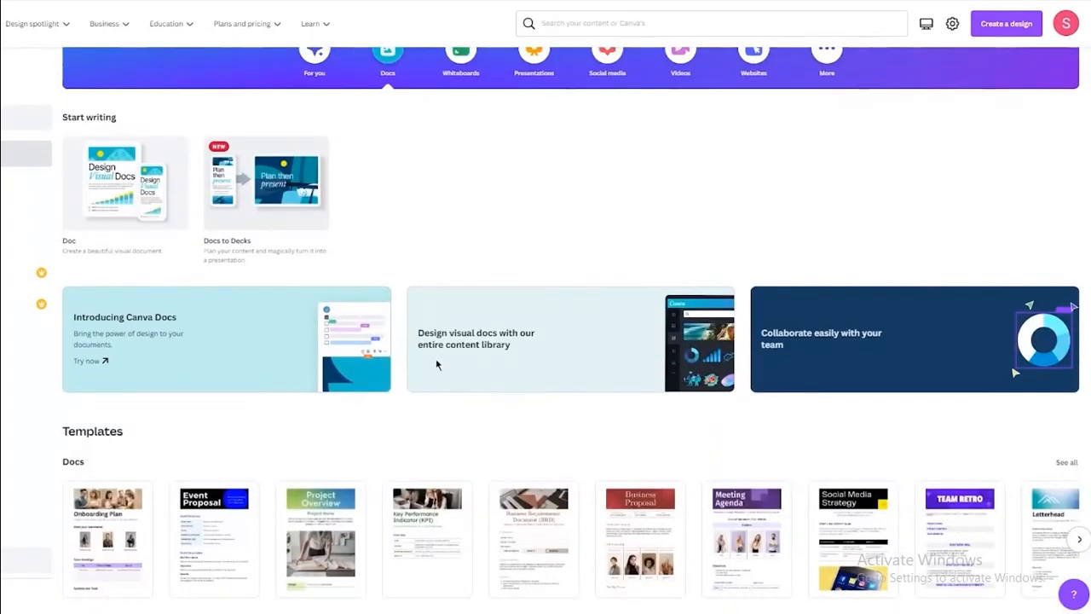
scroll(437, 364, "up", 2)
left_click(455, 213)
scroll(437, 406, "down", 1)
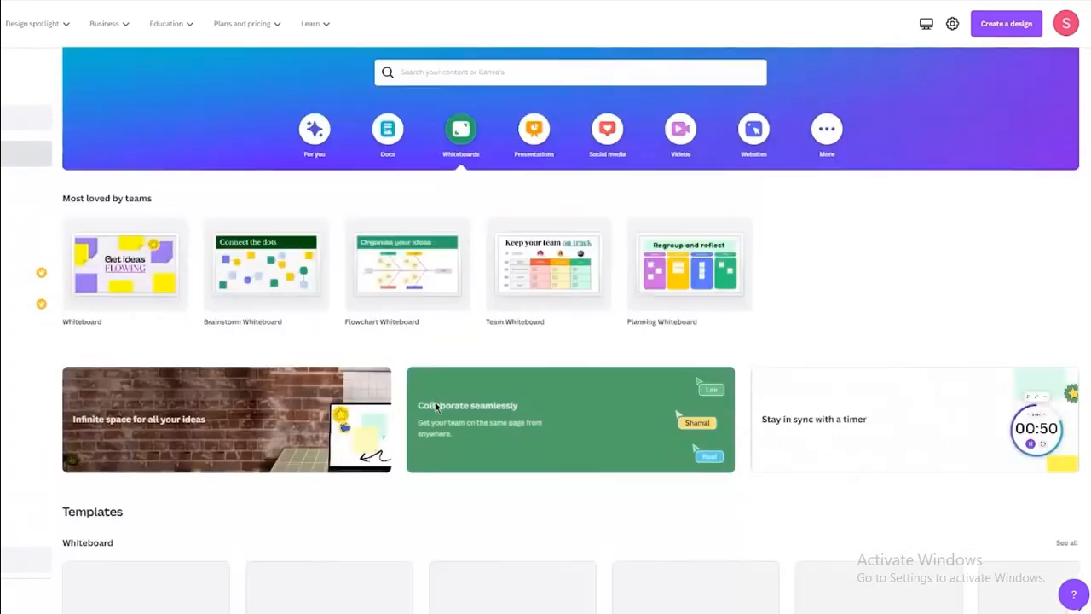
scroll(437, 408, "down", 2)
scroll(438, 409, "up", 3)
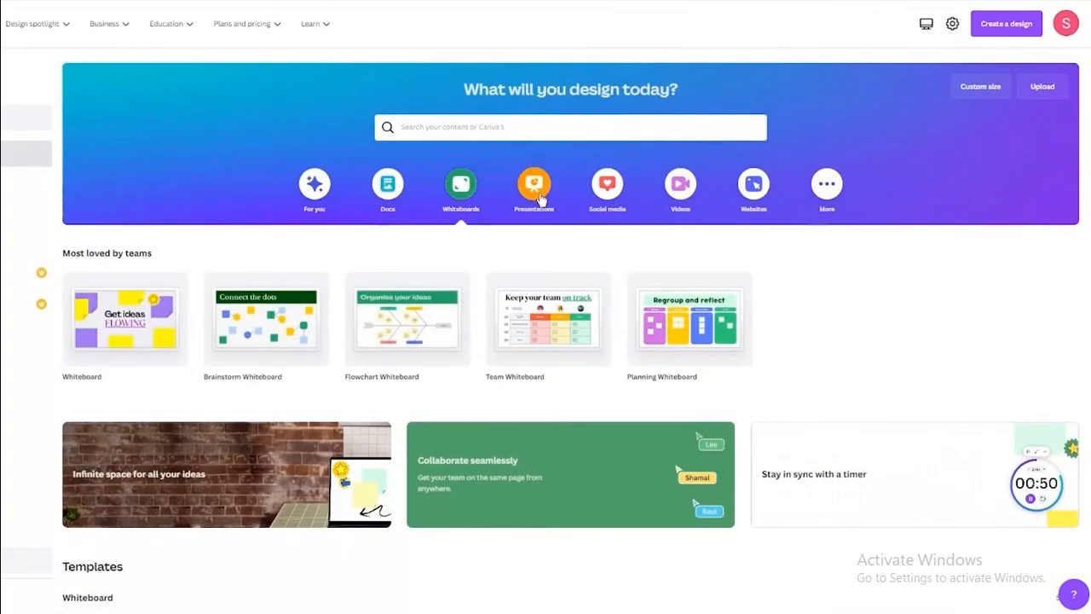
Step through Presentations, Social media and Videos, ending on More's Try something new designs.
left_click(537, 191)
left_click(607, 189)
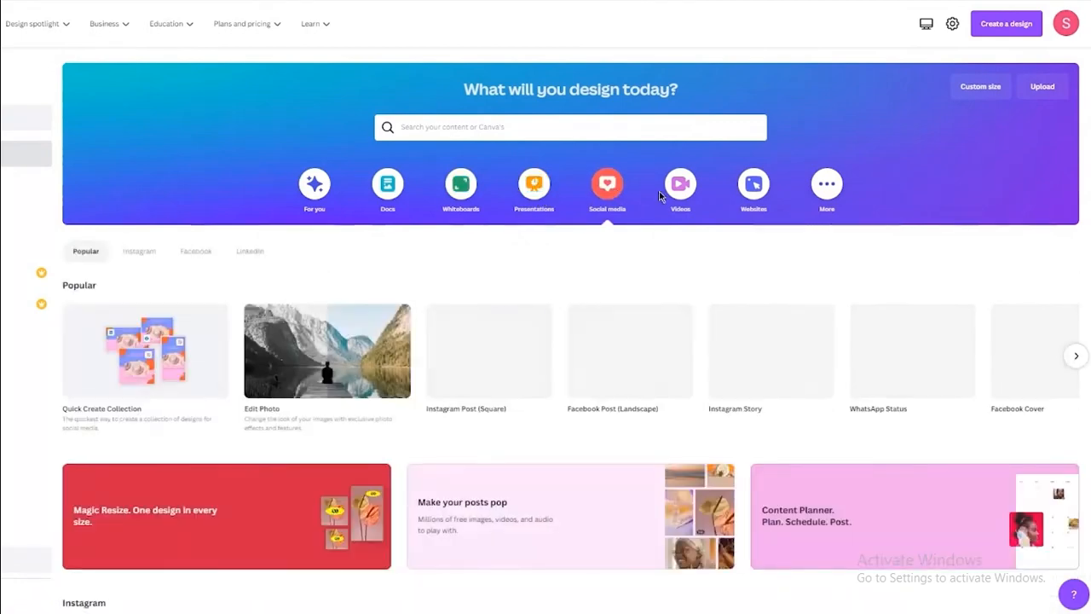
left_click(678, 187)
left_click(818, 189)
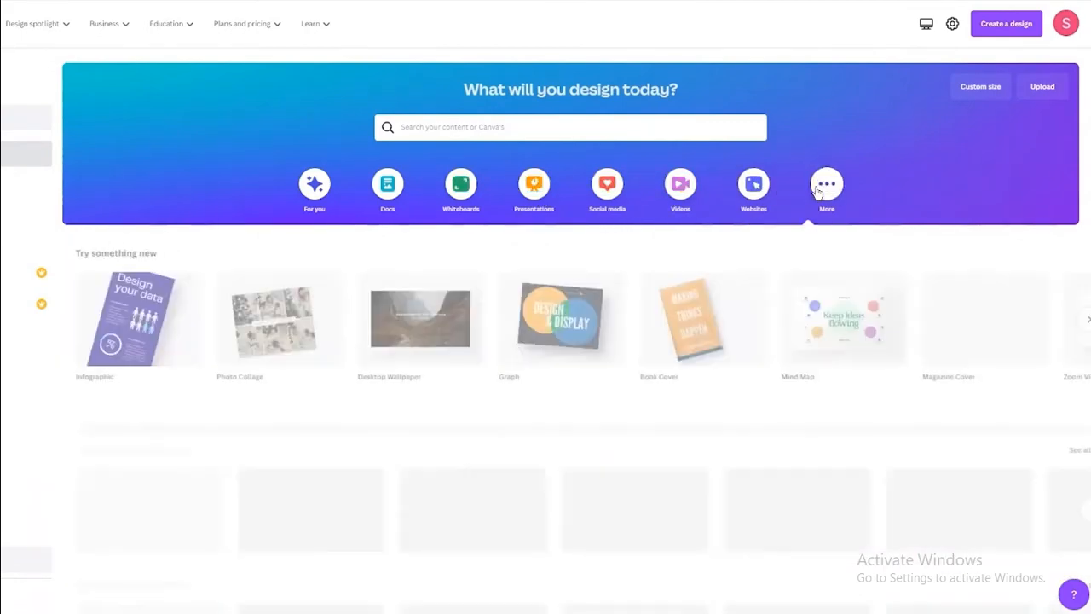
scroll(587, 246, "down", 1)
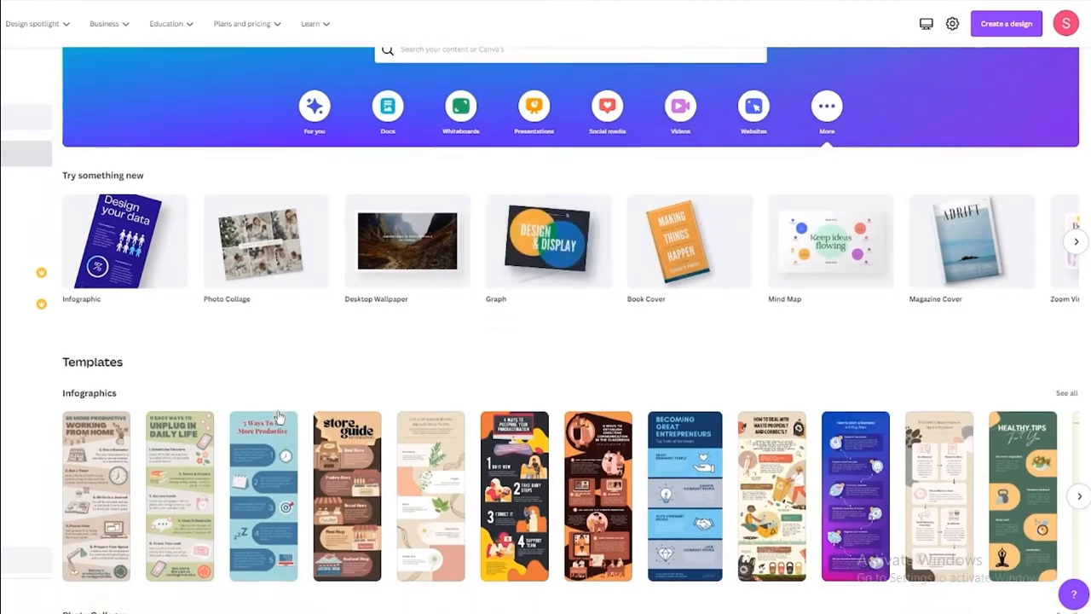
scroll(278, 416, "down", 2)
scroll(130, 207, "down", 3)
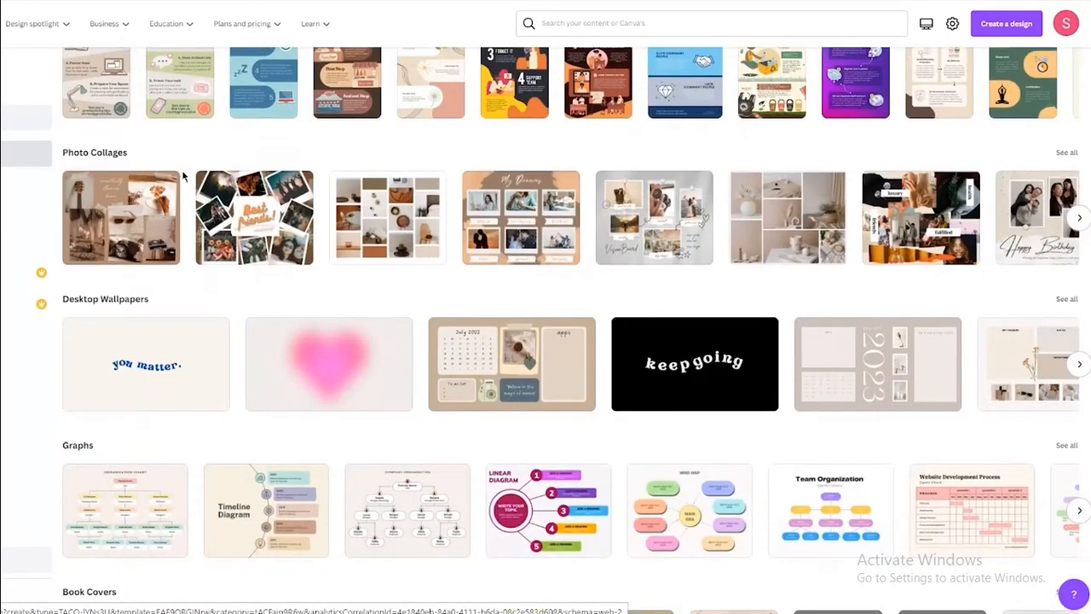
scroll(152, 174, "down", 1)
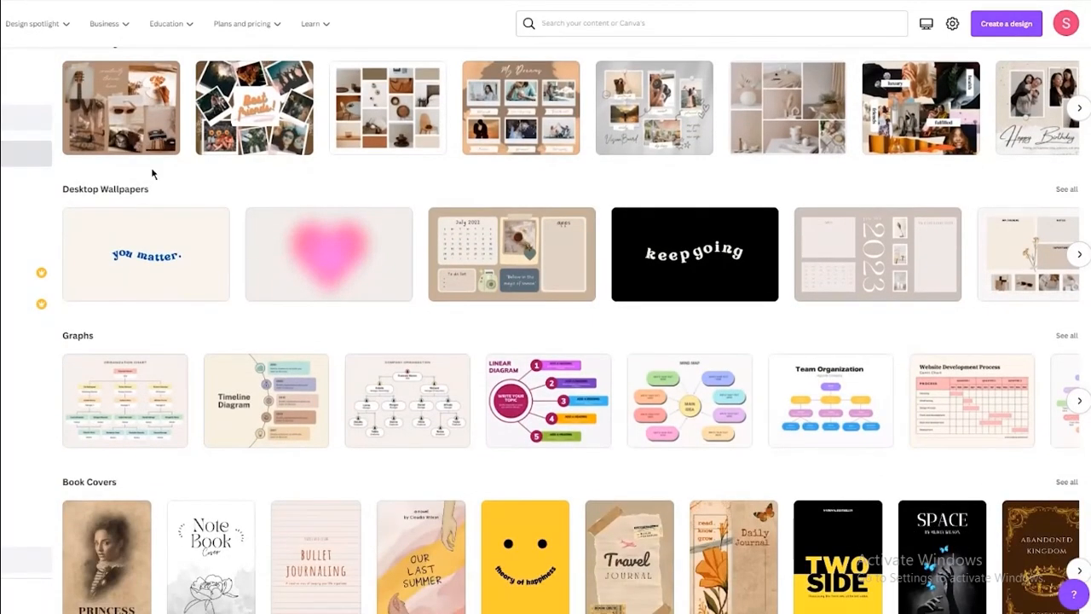
scroll(152, 174, "down", 1)
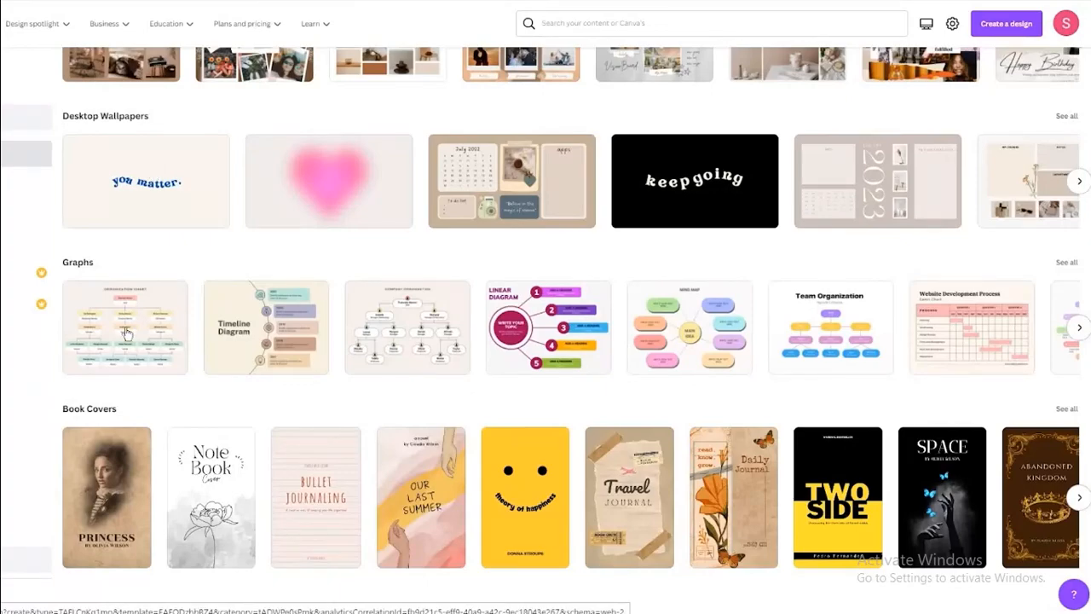
scroll(165, 375, "up", 5)
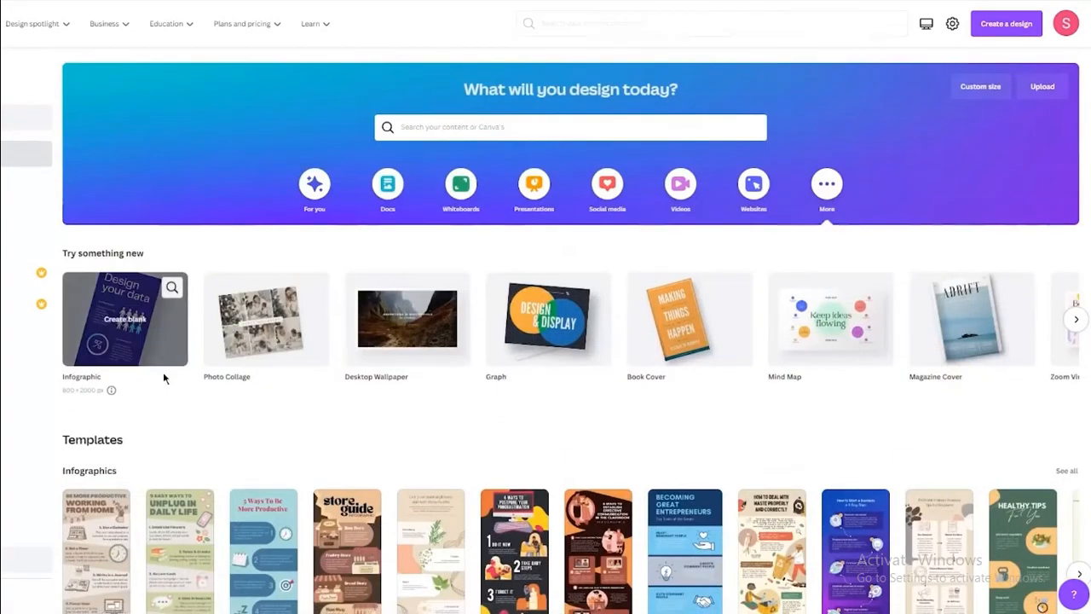
Return to For you suggestions, then search Canva templates for 'birthday card'.
left_click(317, 187)
scroll(362, 226, "down", 2)
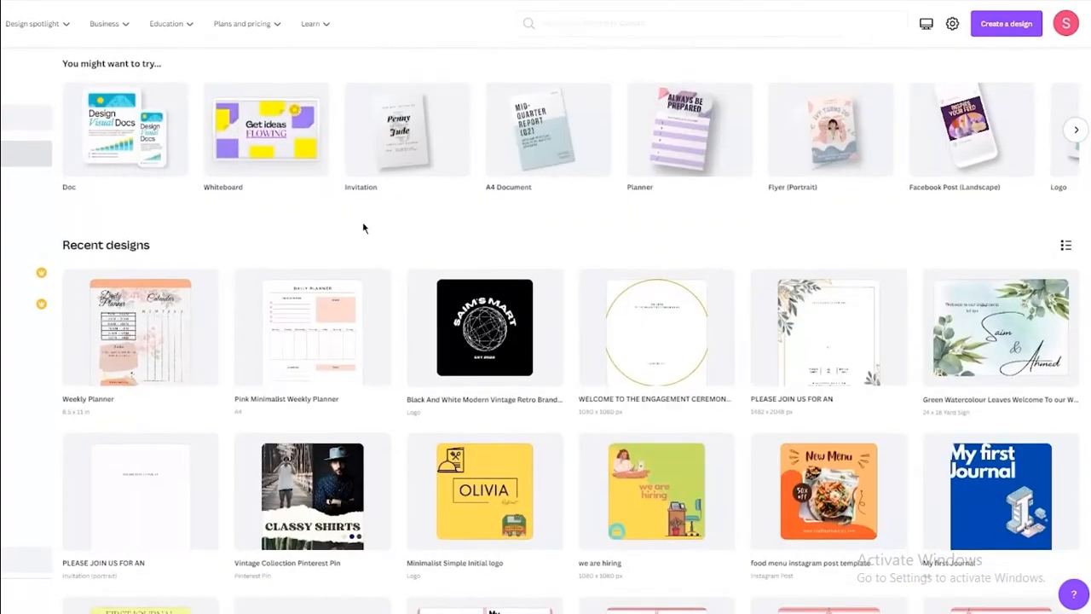
scroll(362, 227, "up", 2)
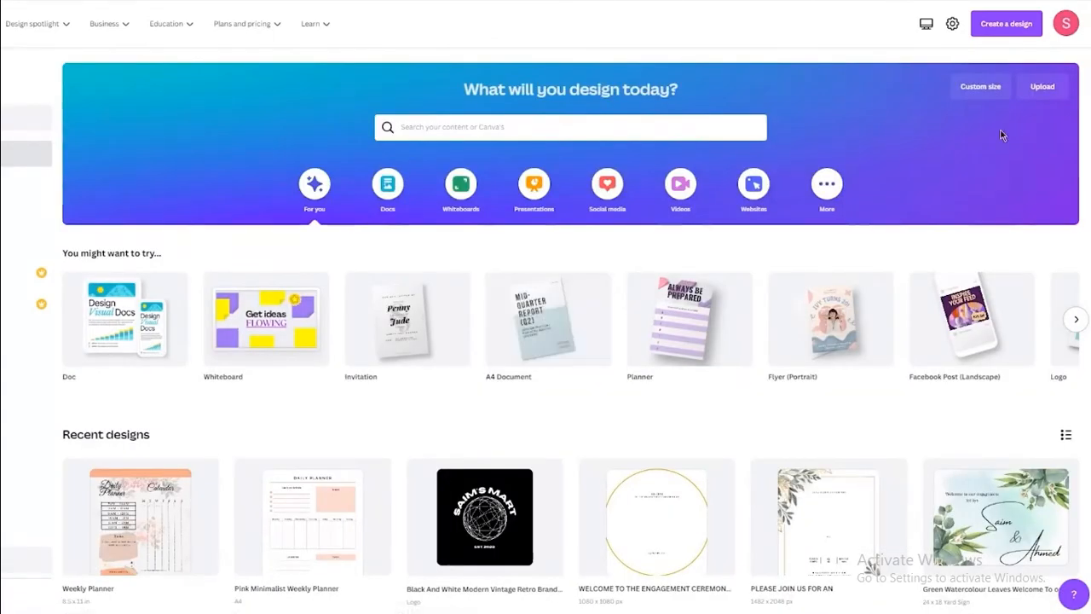
scroll(256, 273, "down", 10)
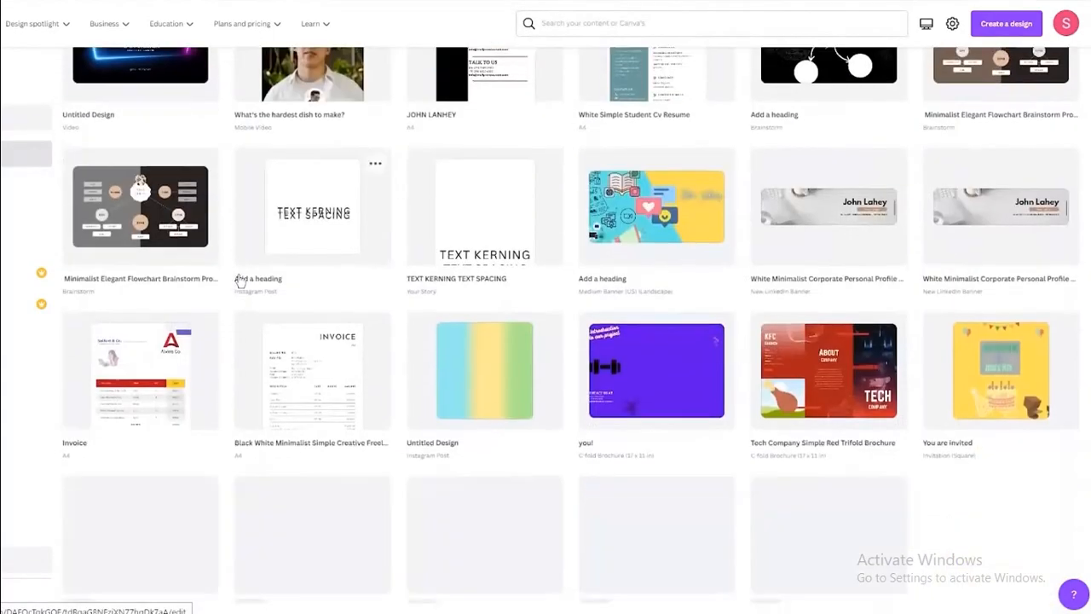
scroll(239, 280, "up", 10)
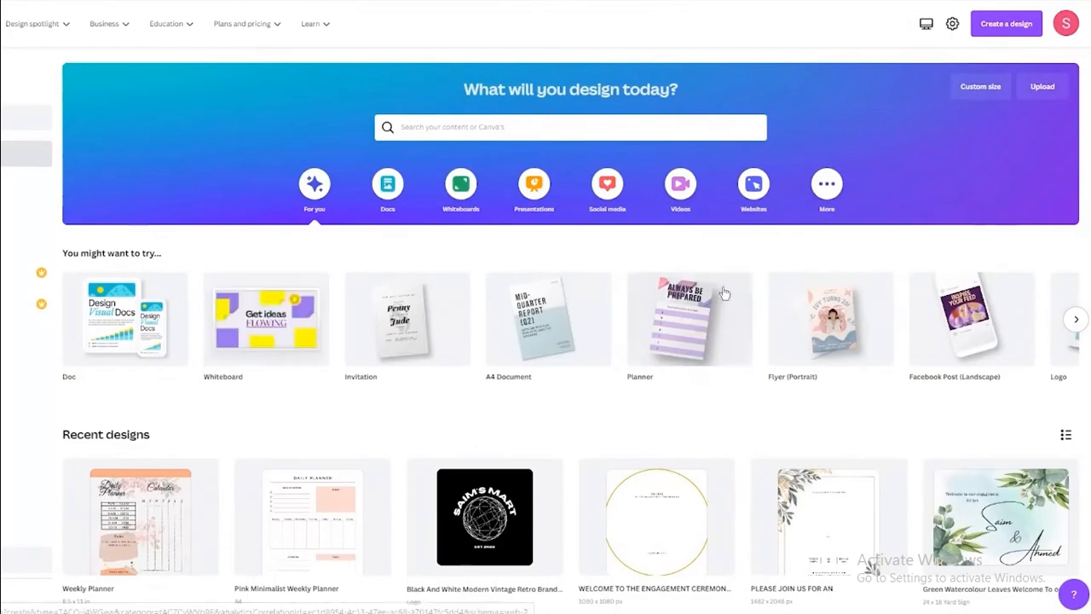
scroll(572, 260, "down", 12)
scroll(569, 260, "up", 12)
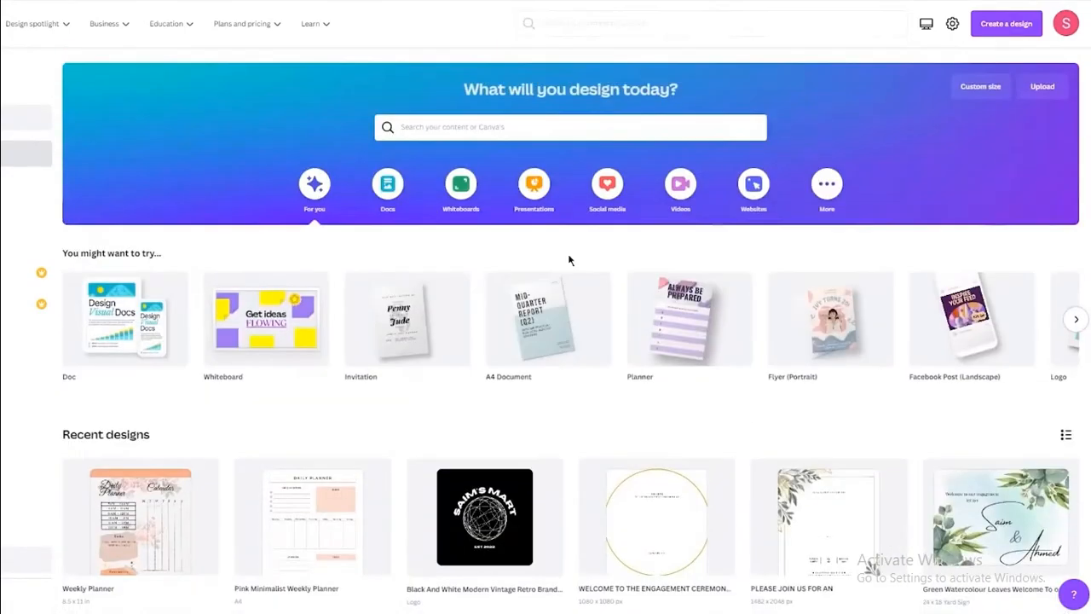
scroll(570, 260, "down", 12)
scroll(570, 256, "up", 12)
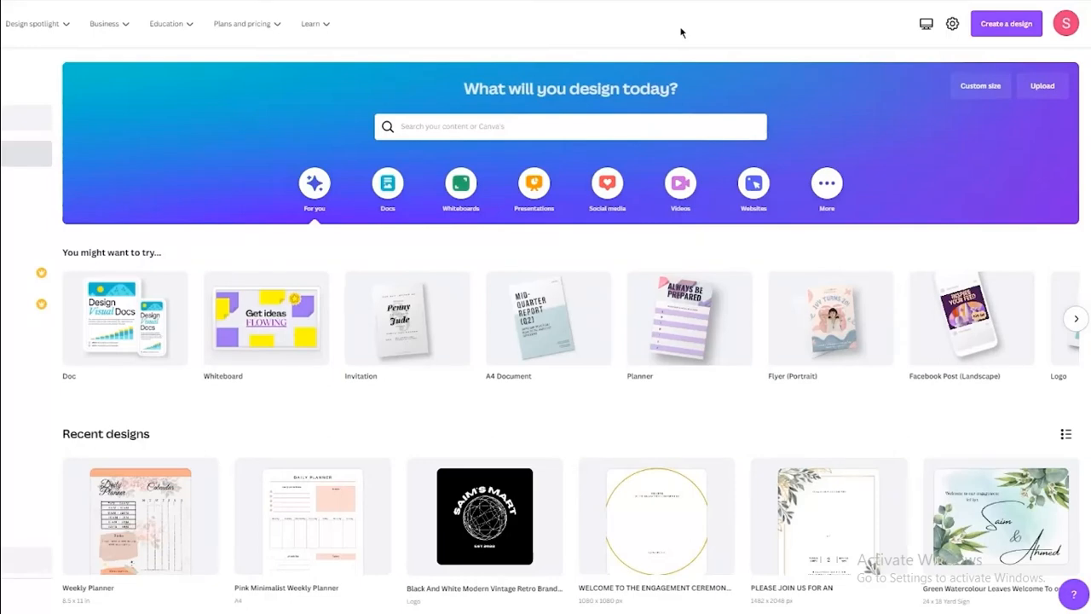
left_click(610, 126)
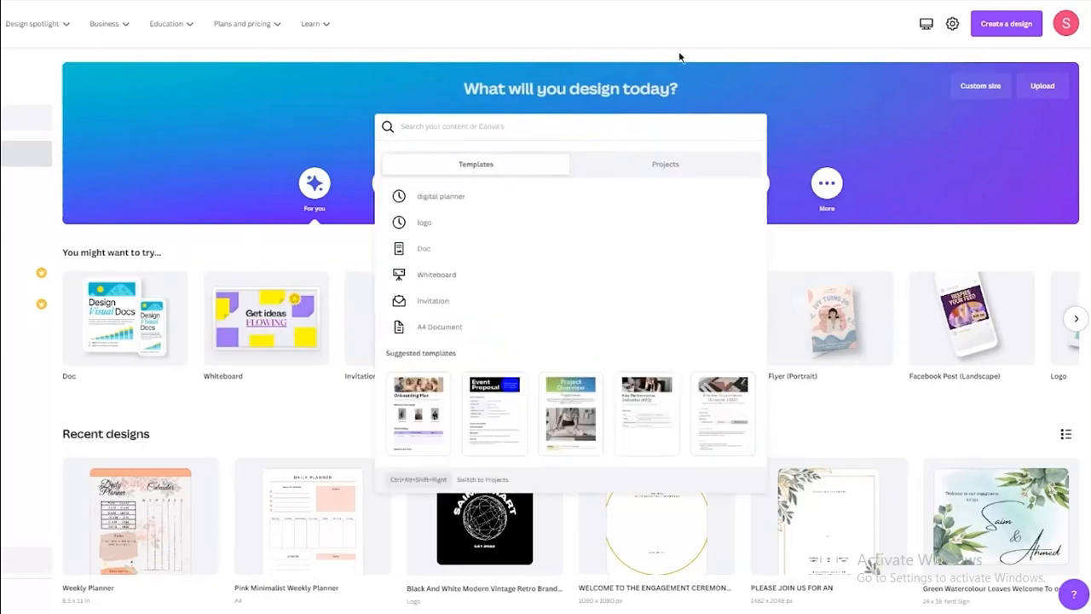
type("birthday card")
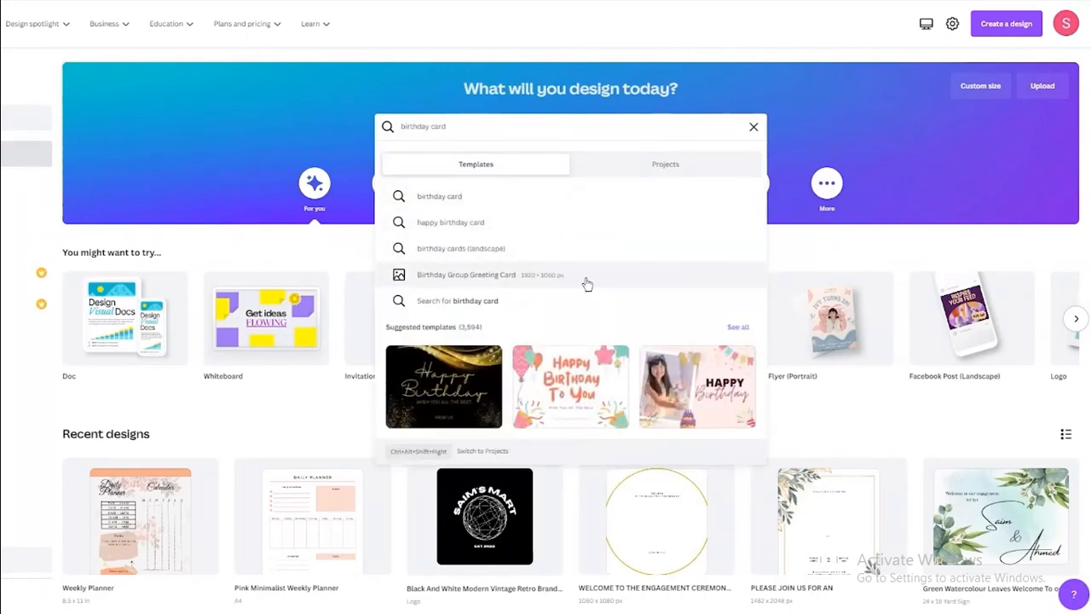
Open the Birthday Group Greeting Card templates page and scroll through its 46 designs.
key("Escape")
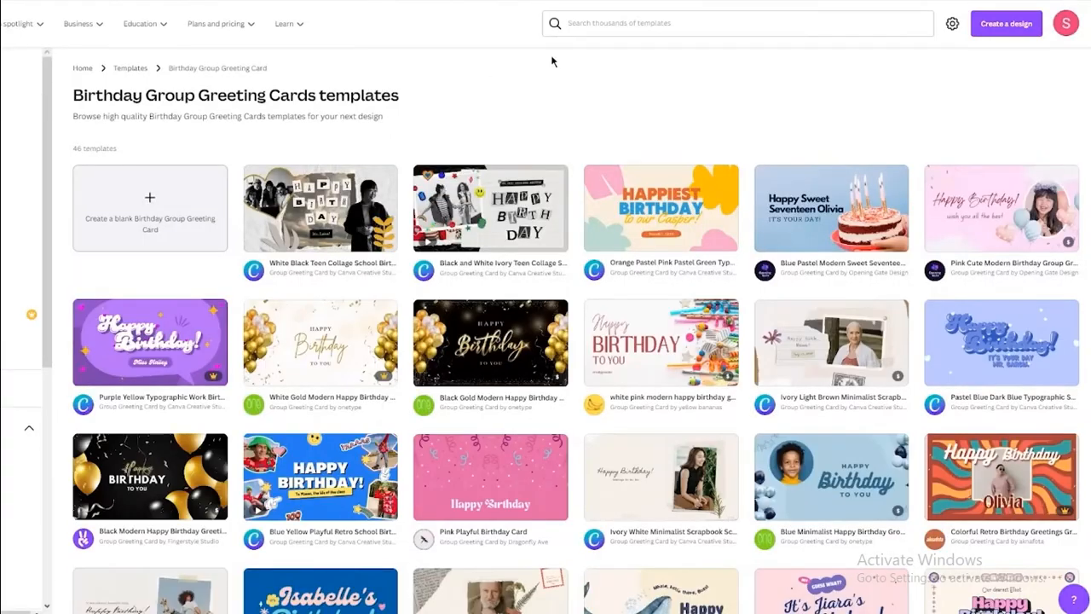
scroll(551, 61, "down", 2)
scroll(662, 127, "up", 2)
scroll(679, 122, "down", 5)
scroll(679, 122, "up", 5)
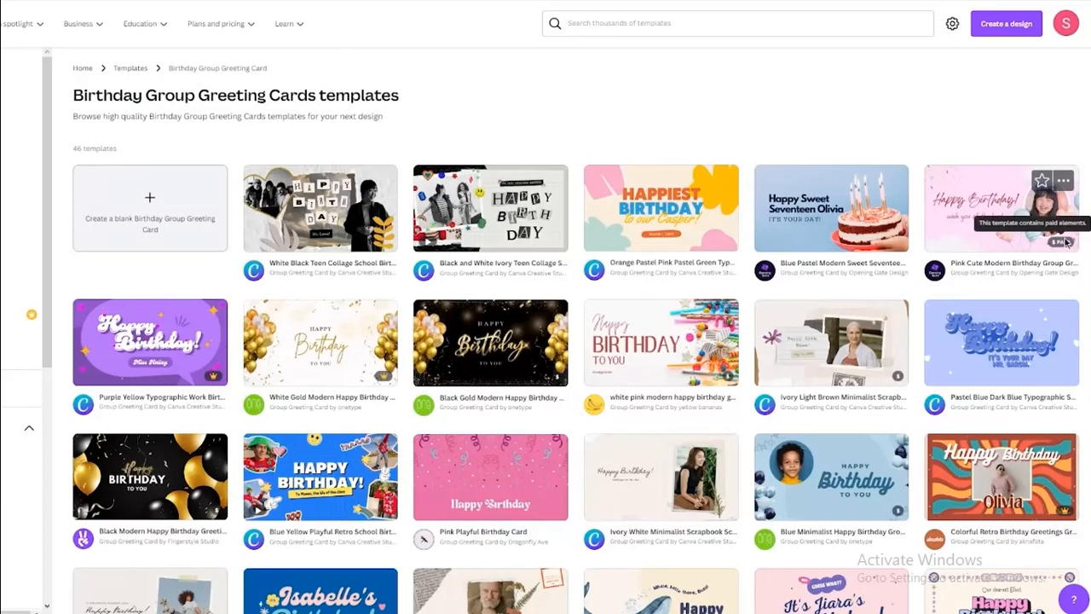
scroll(1053, 244, "down", 4)
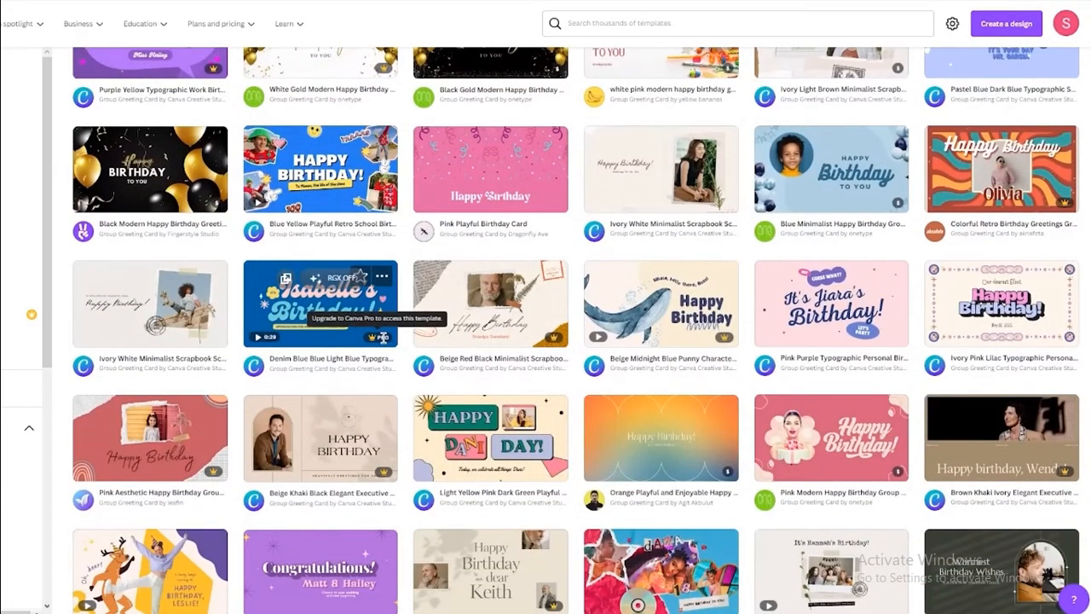
scroll(382, 337, "up", 4)
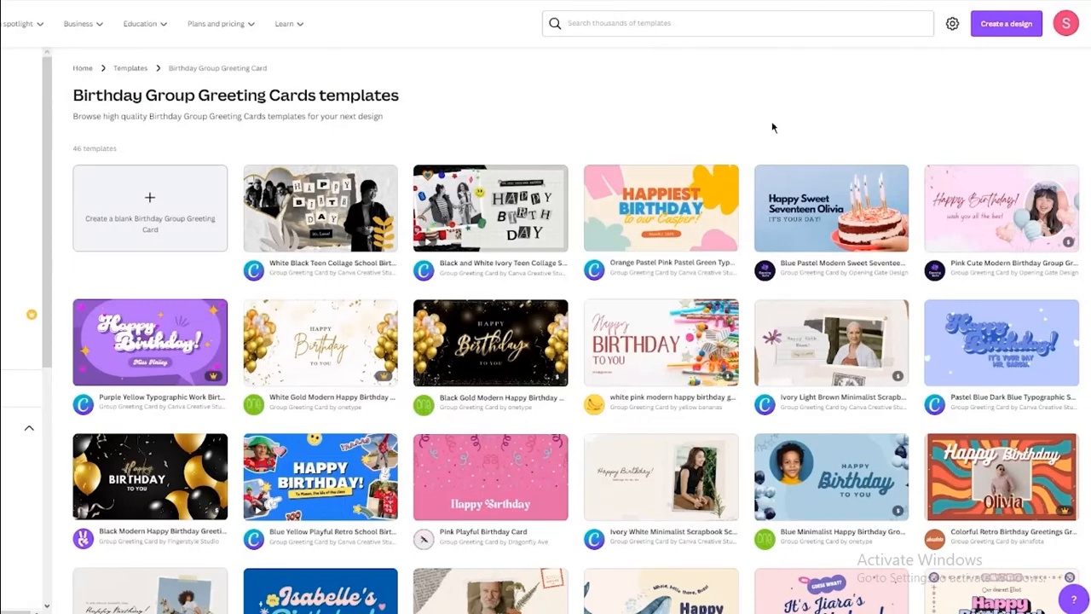
Preview the Orange Pastel birthday card template and start a new design from it.
right_click(146, 241)
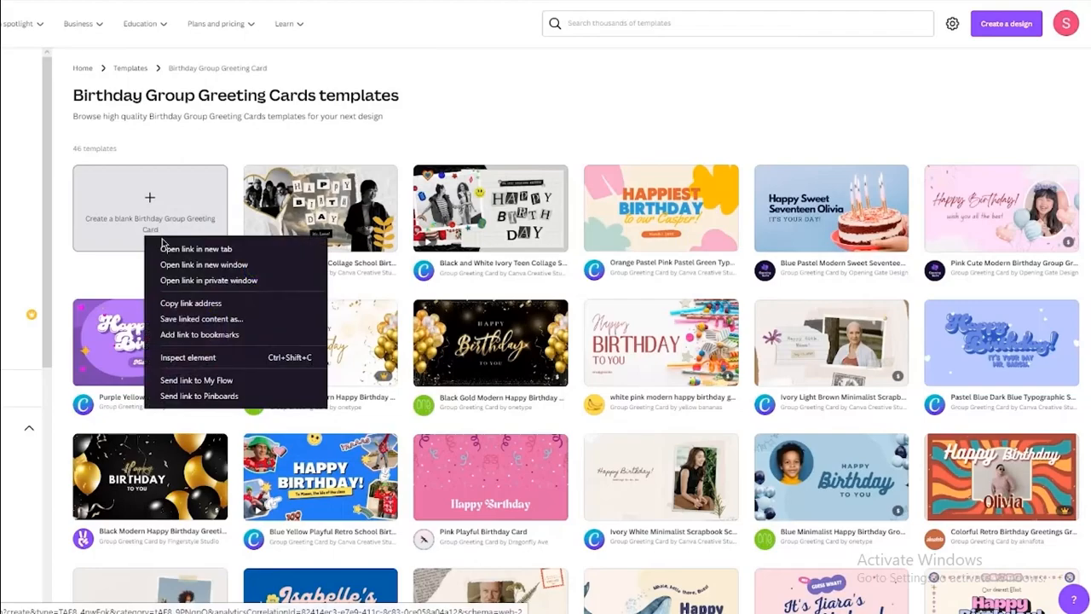
left_click(167, 247)
left_click(678, 207)
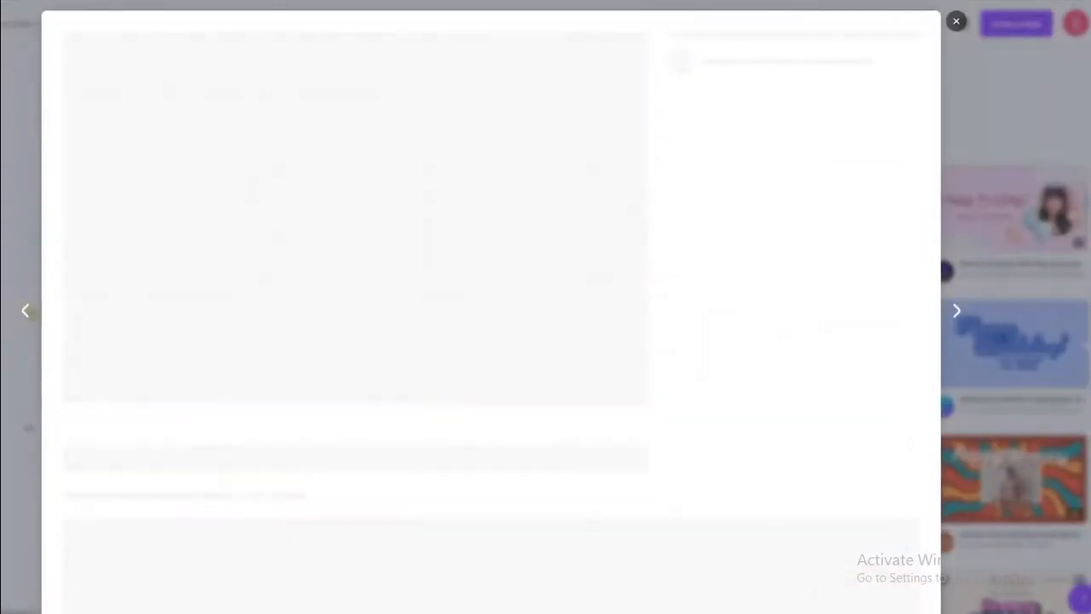
left_click(843, 123)
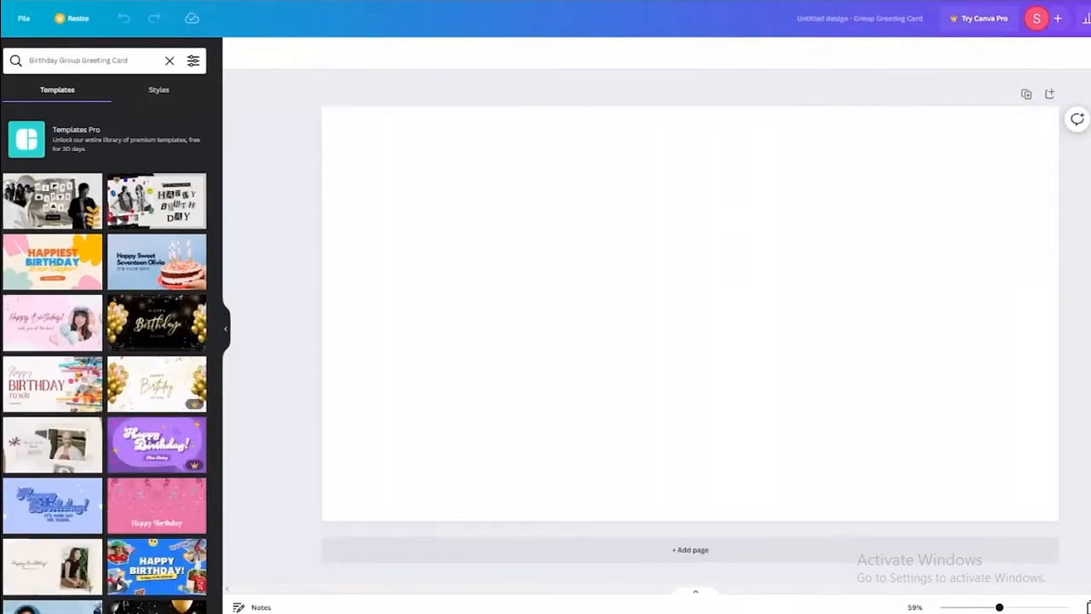
Try applying the Orange Pastel Happiest Birthday template, keeping the blank Untitled Group Greeting Card.
left_click(53, 261)
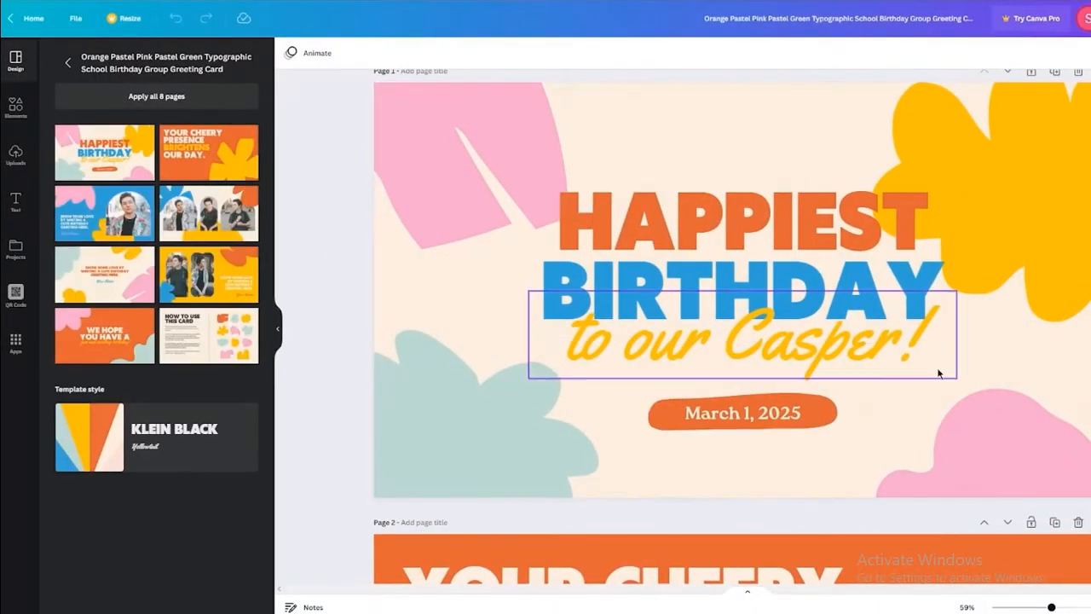
scroll(732, 311, "down", 1)
scroll(733, 312, "down", 20)
scroll(733, 312, "up", 20)
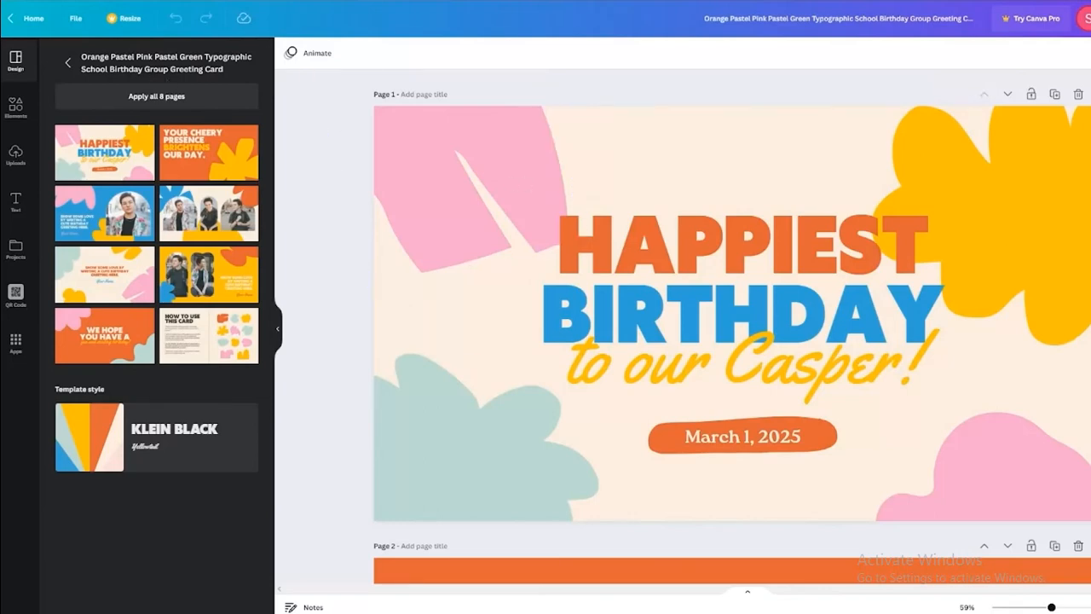
left_click(14, 107)
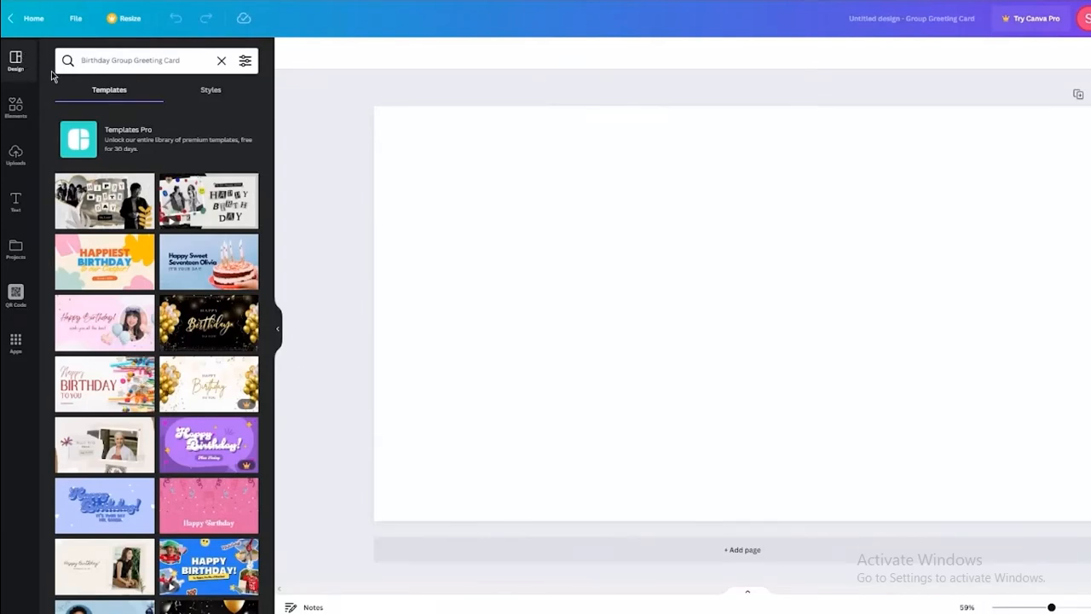
Close the template preview, clear the search, and search templates for 'rain'.
scroll(183, 236, "down", 5)
scroll(182, 236, "up", 5)
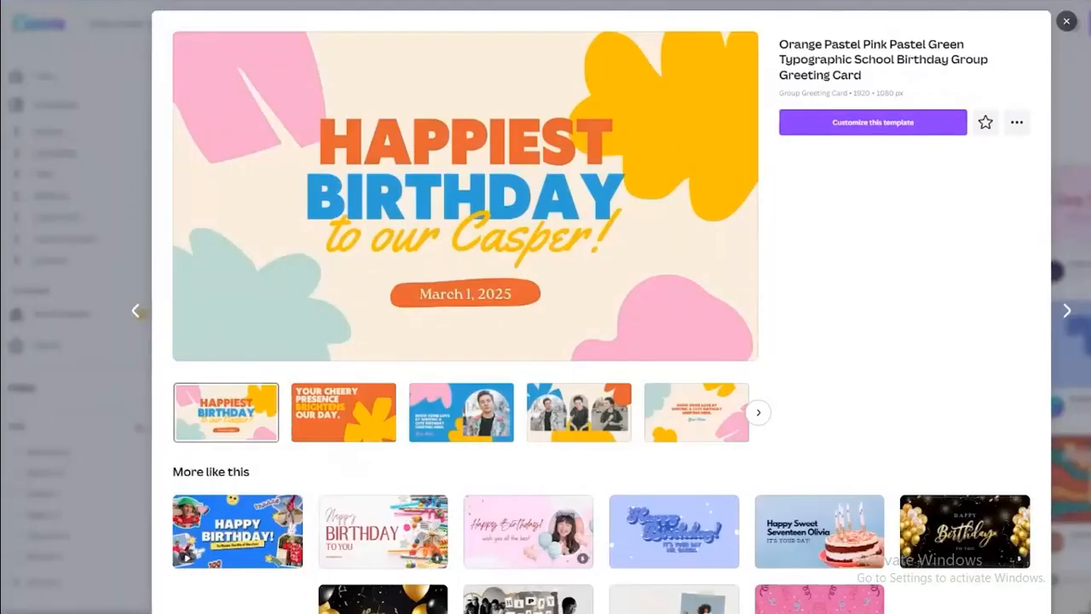
left_click(1066, 21)
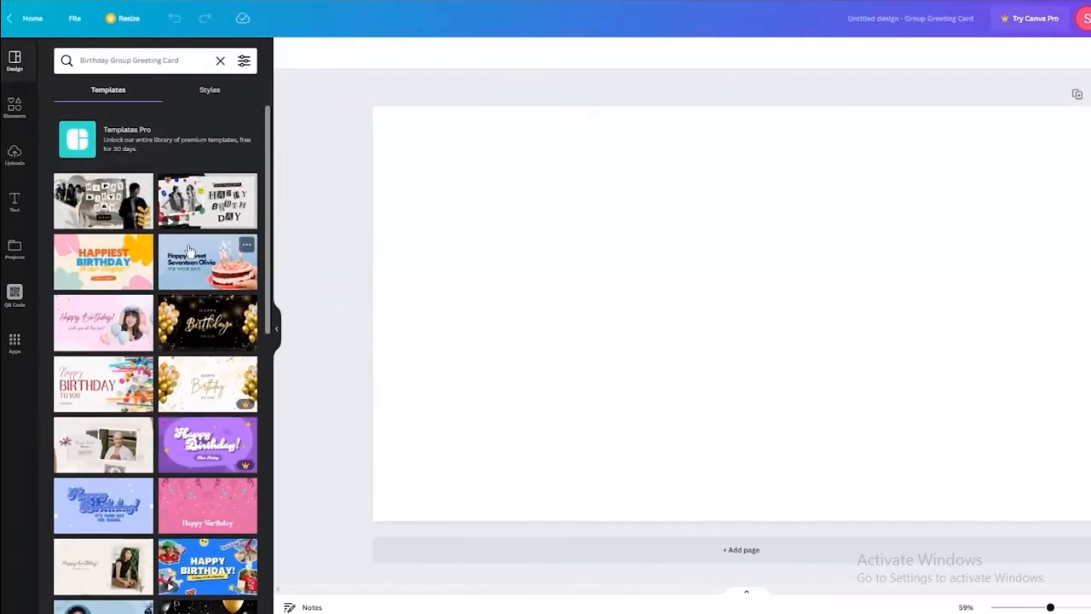
left_click(220, 60)
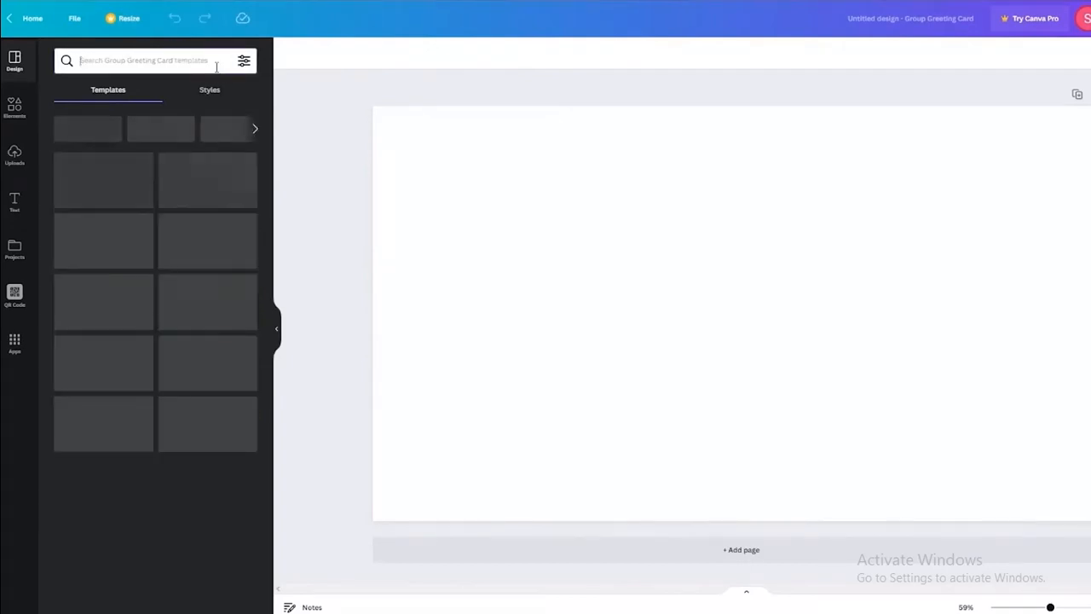
type("rain")
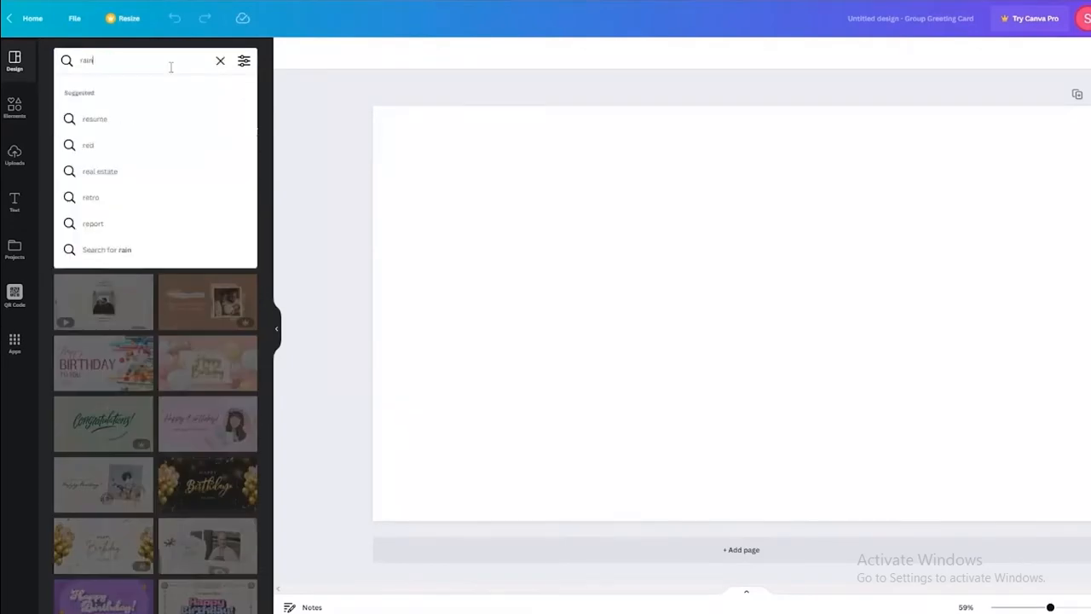
key("Return")
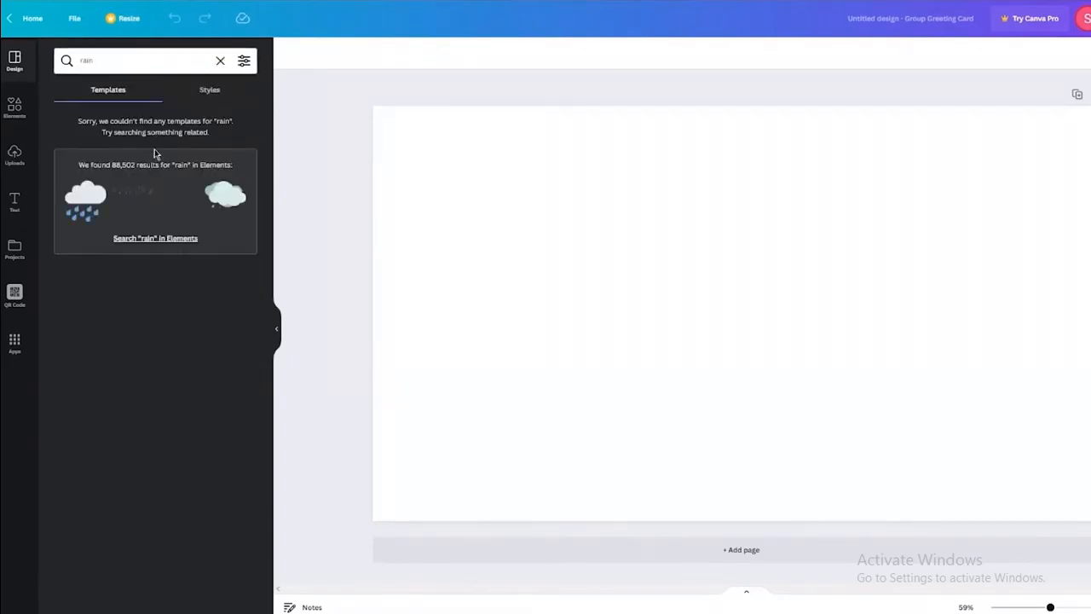
Search for 'report', compare the Styles and Templates results, then show the Elements library.
left_click(138, 57)
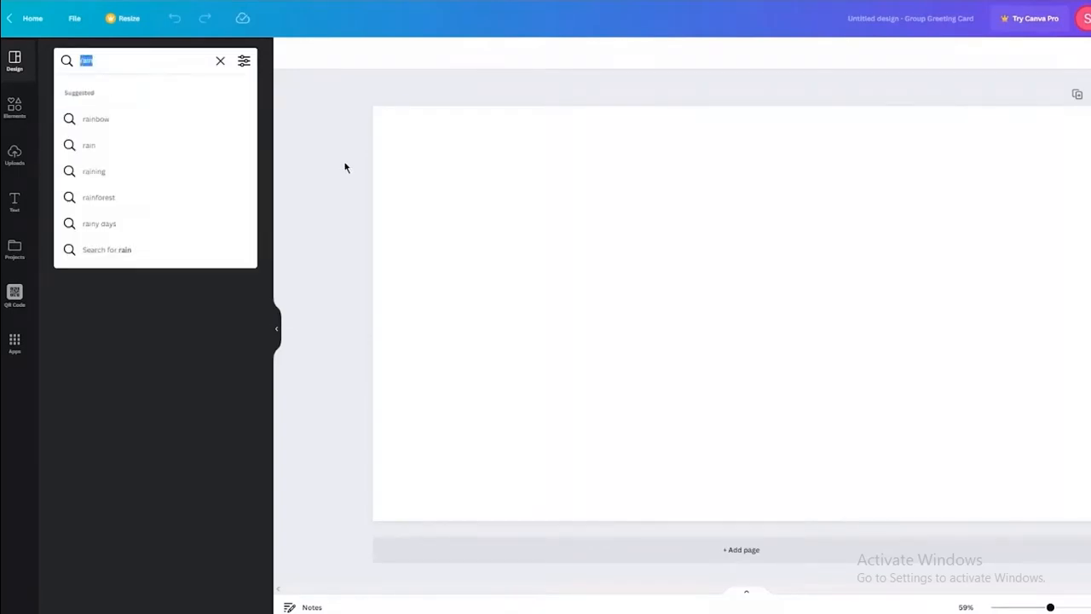
type("report")
key("Return")
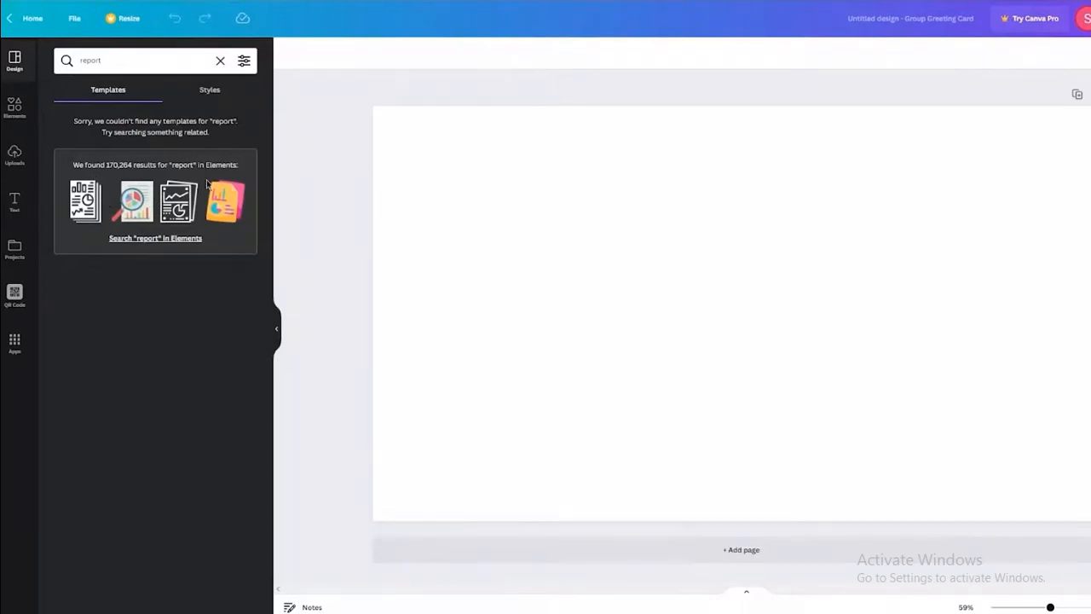
left_click(191, 98)
left_click(114, 98)
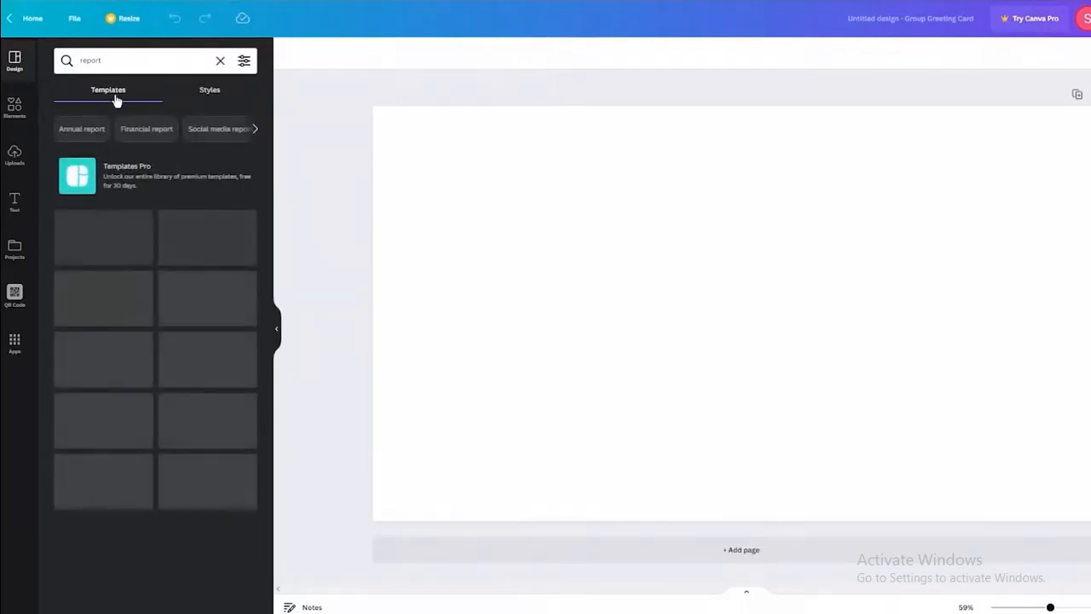
left_click(7, 120)
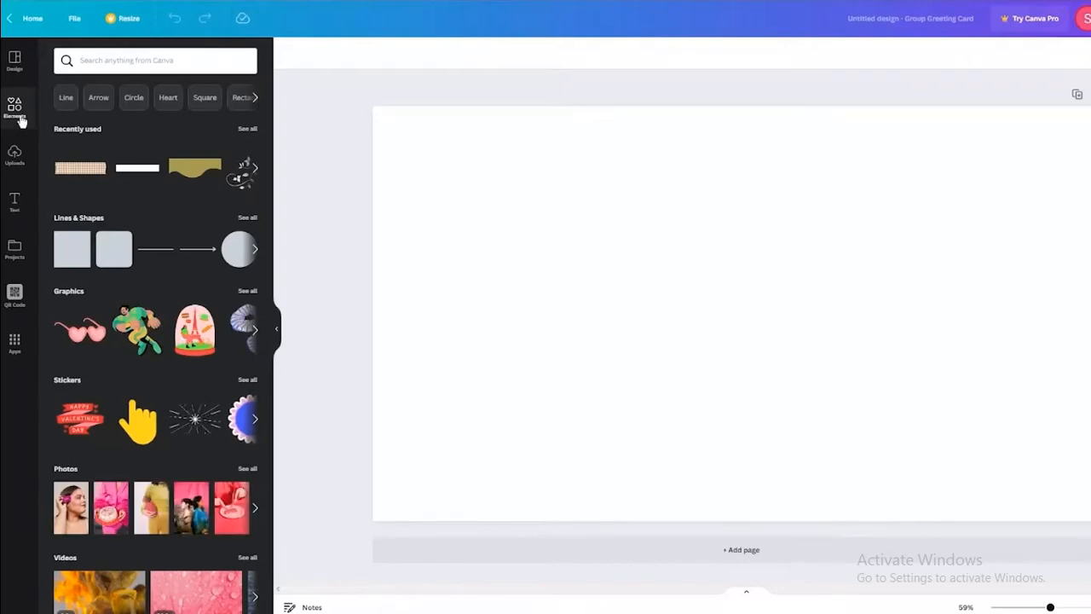
Scroll through the Elements panel, then switch to the Uploads panel of uploaded images.
scroll(134, 323, "down", 3)
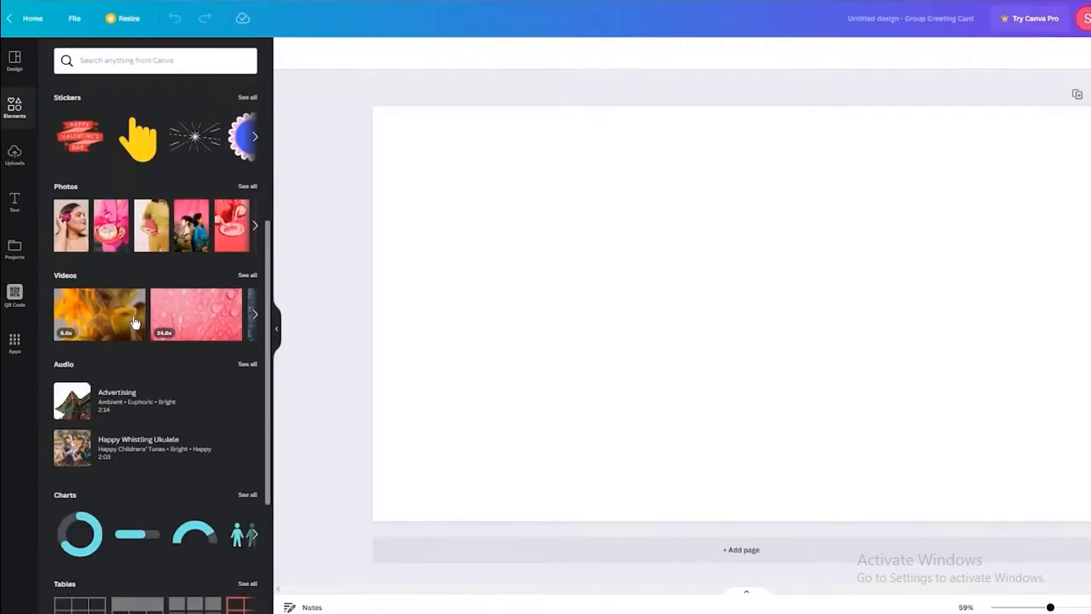
scroll(134, 323, "down", 1)
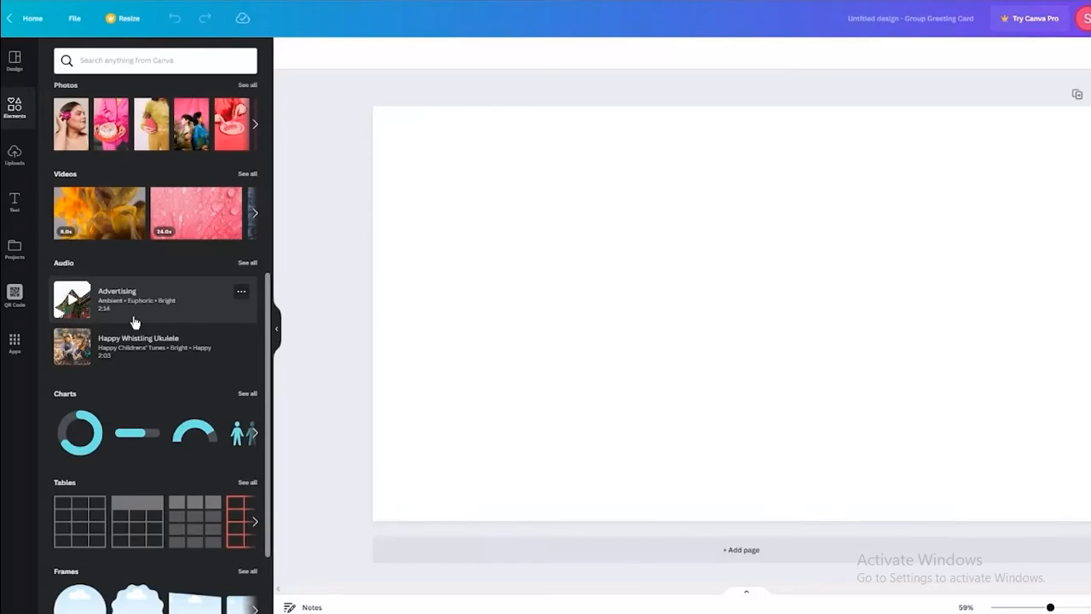
scroll(134, 322, "up", 4)
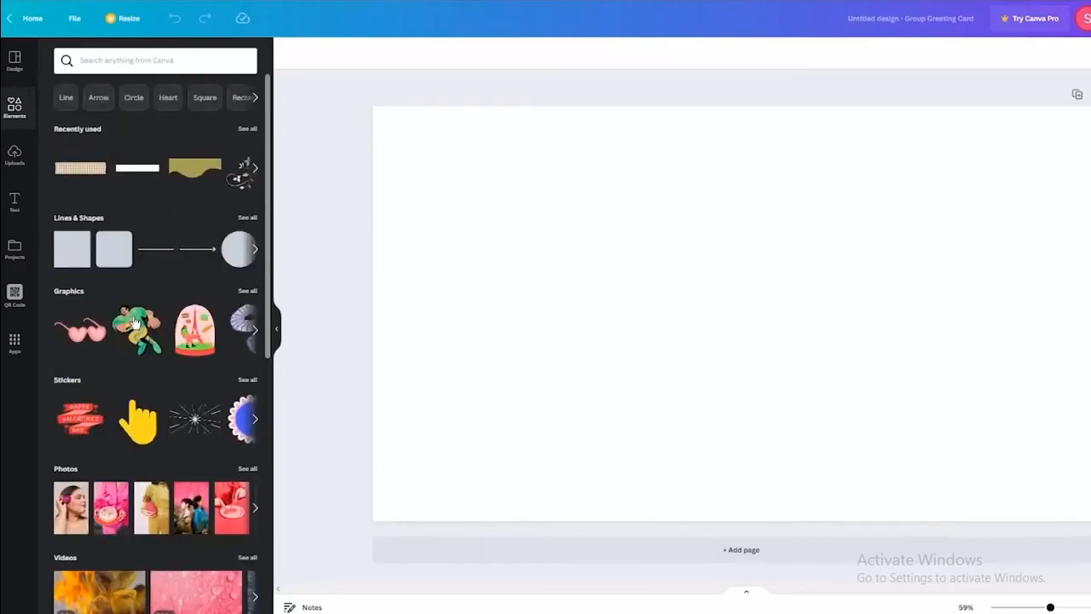
scroll(134, 323, "down", 2)
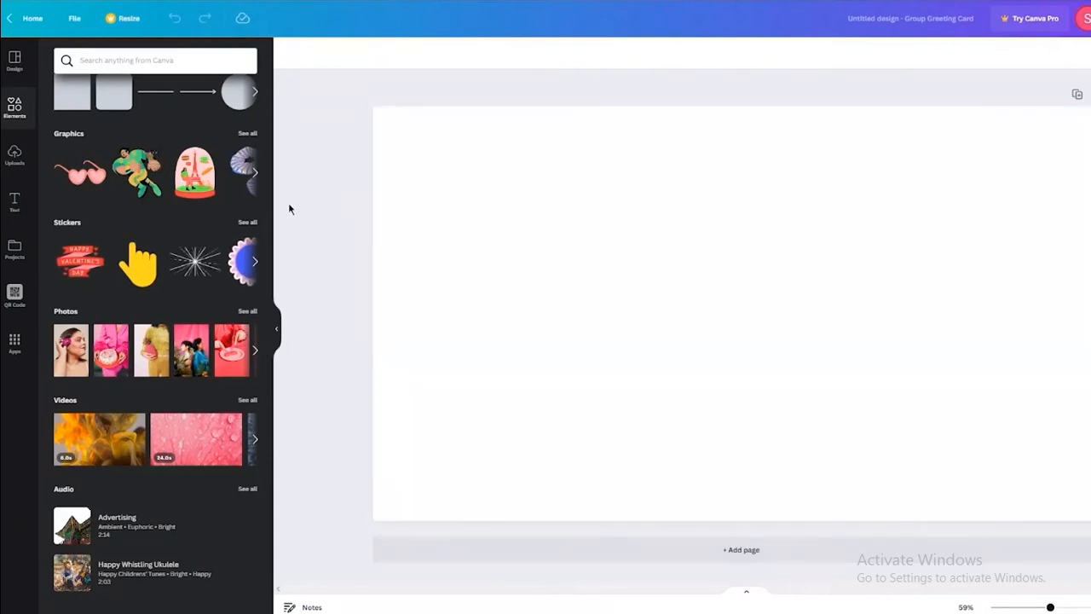
scroll(207, 292, "down", 2)
scroll(207, 293, "up", 5)
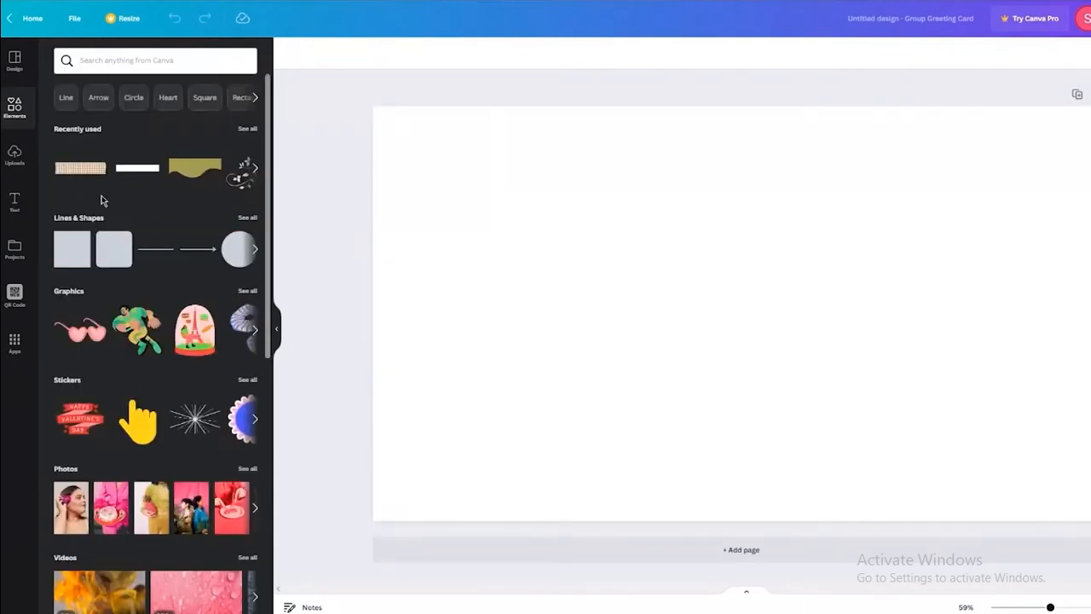
left_click(13, 157)
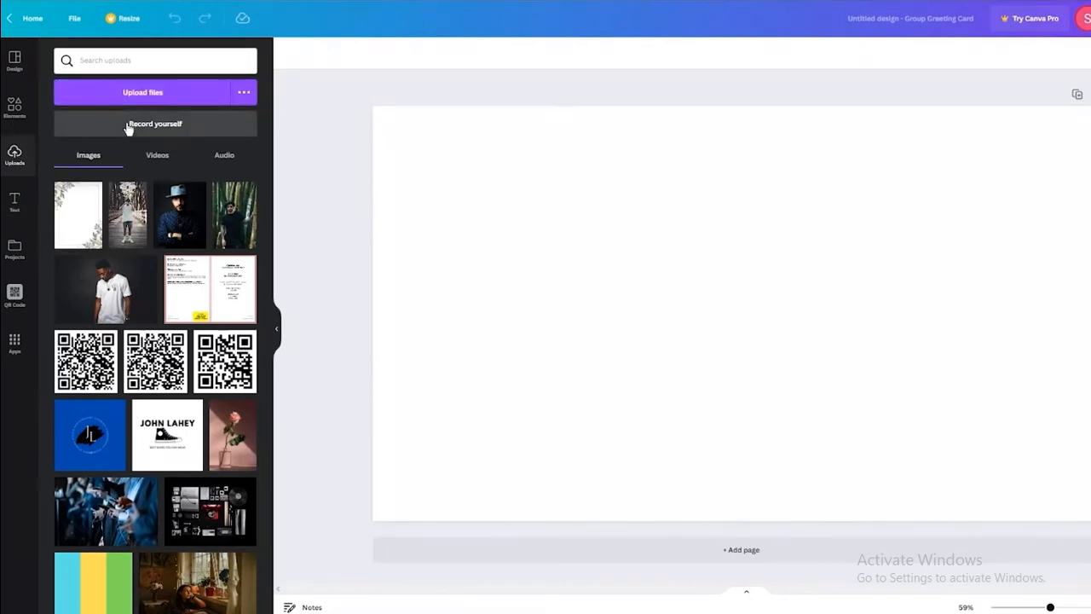
Check the Videos, Audio and Images tabs in Uploads, then show the Text panel.
left_click(155, 157)
left_click(218, 156)
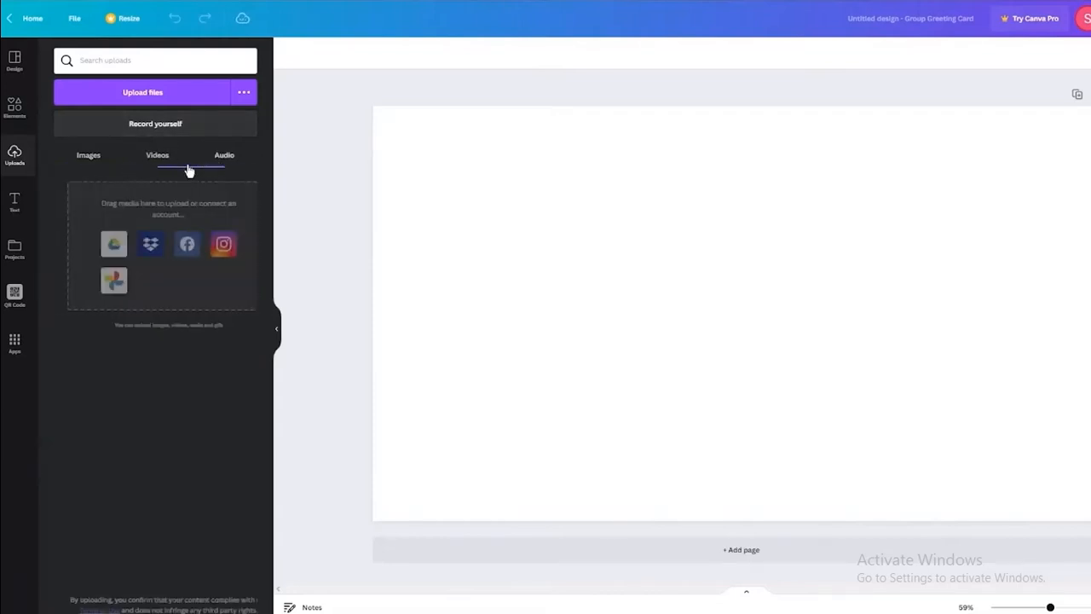
left_click(89, 157)
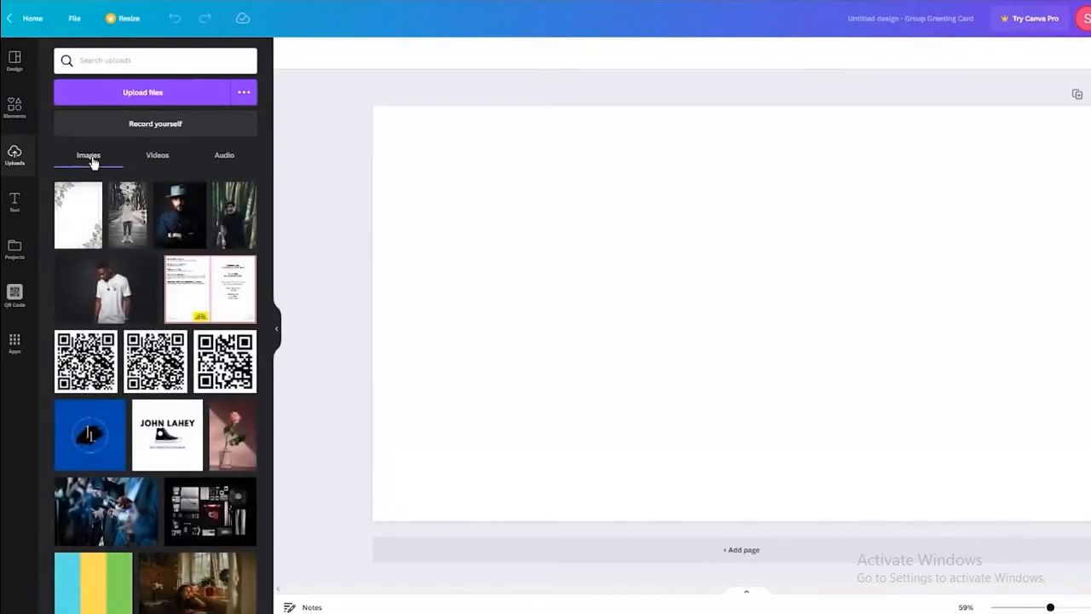
left_click(15, 203)
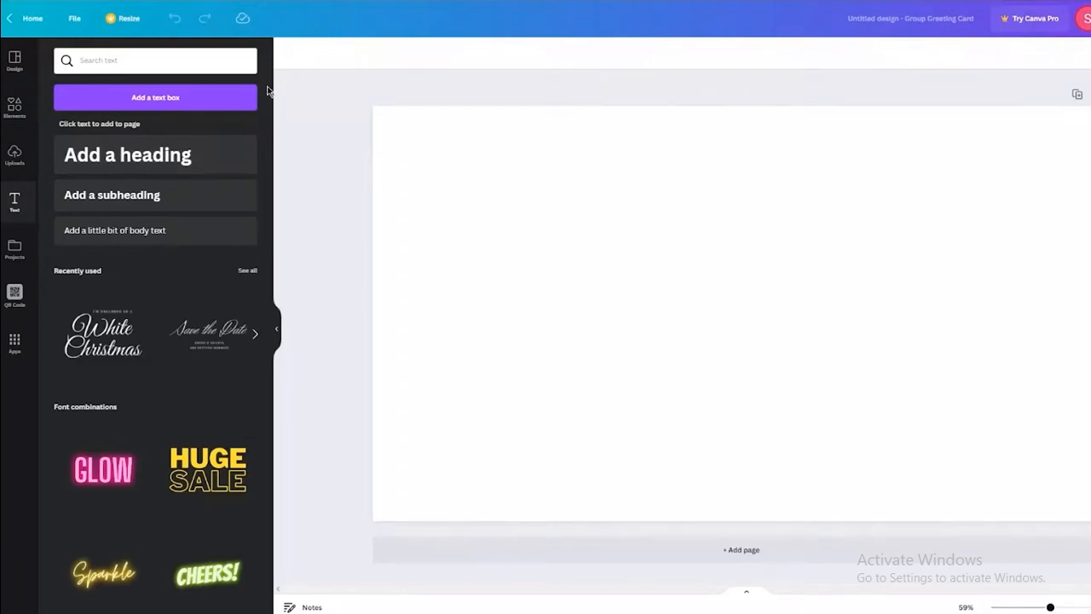
Browse the saved designs in the Projects panel.
left_click(14, 251)
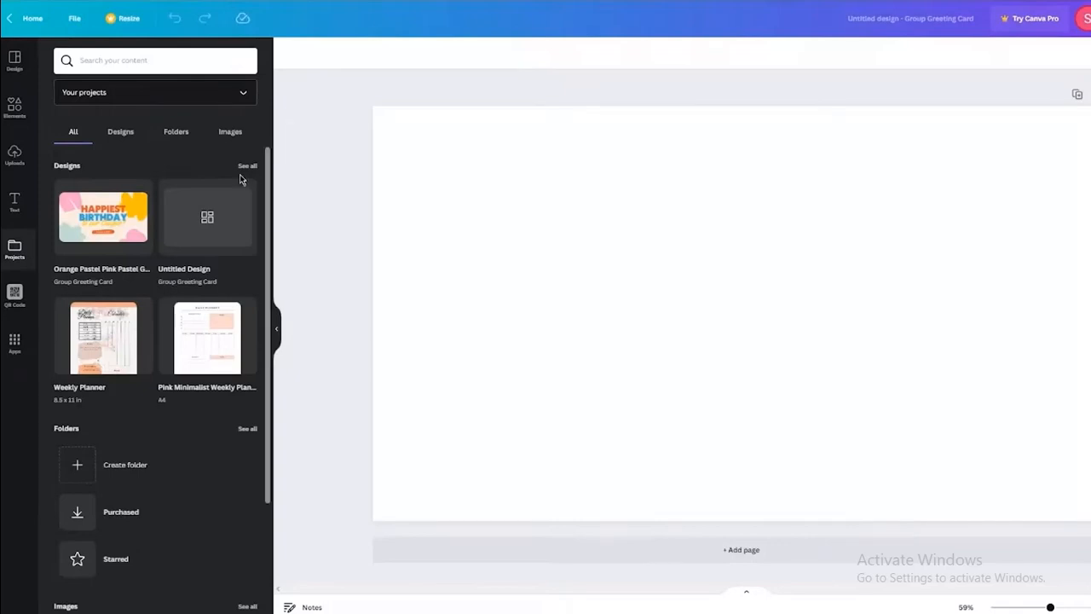
scroll(240, 179, "down", 2)
scroll(239, 179, "up", 2)
mouse_move(104, 204)
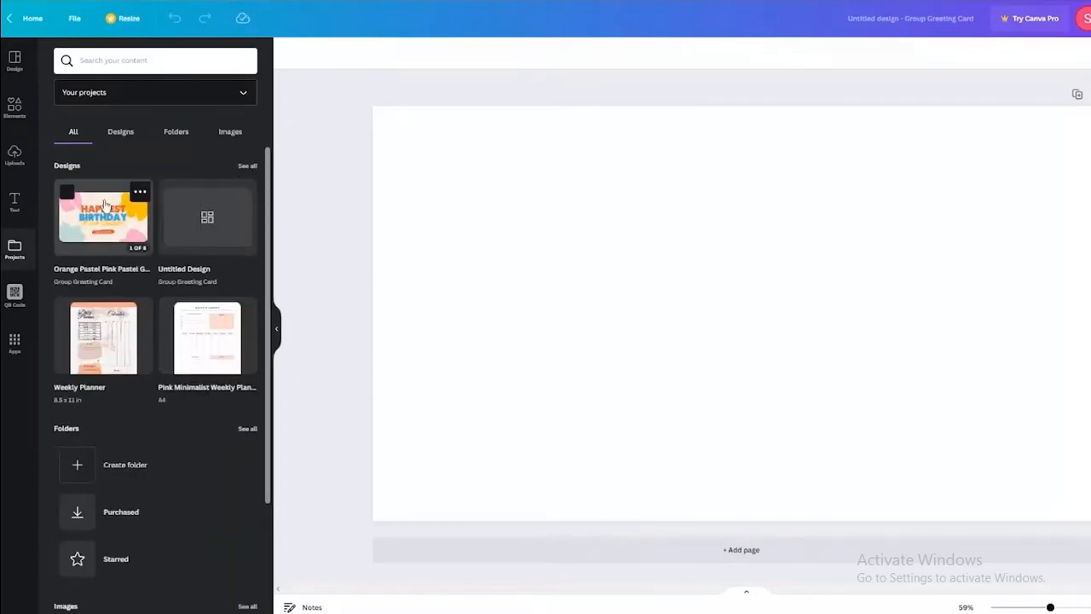
scroll(104, 204, "down", 2)
scroll(151, 170, "up", 2)
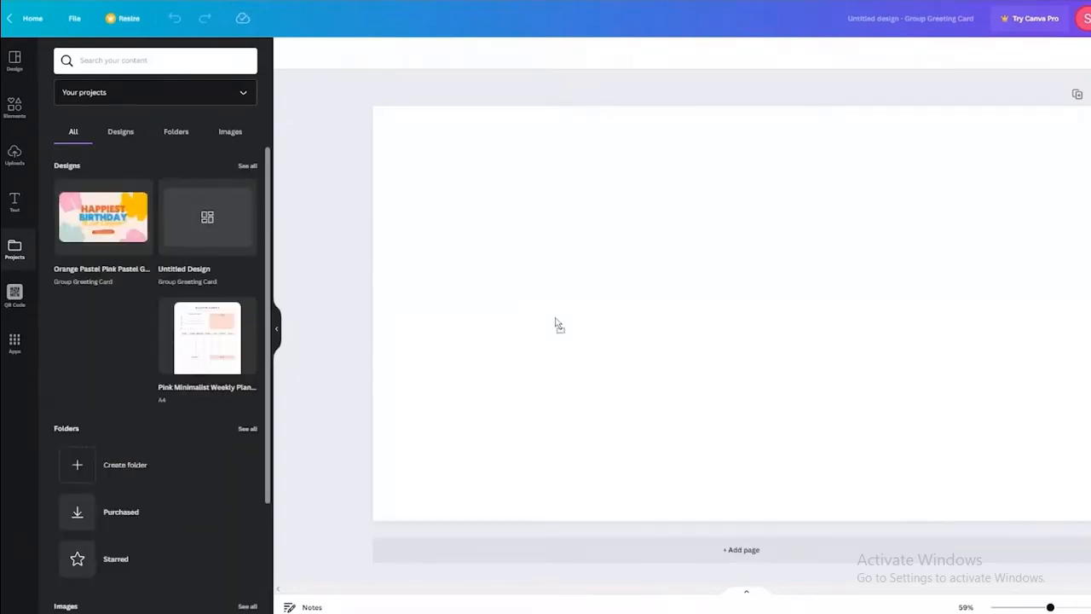
Drop the Weekly Planner design onto the card and undo it, leaving the card blank.
left_click_drag(555, 325, 574, 323)
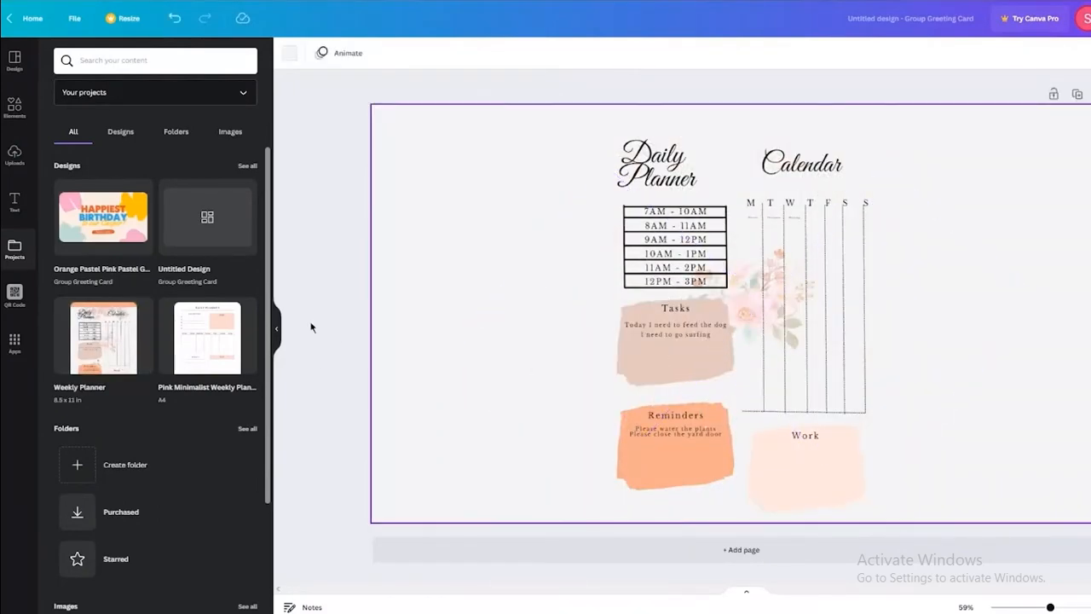
key("ctrl+z")
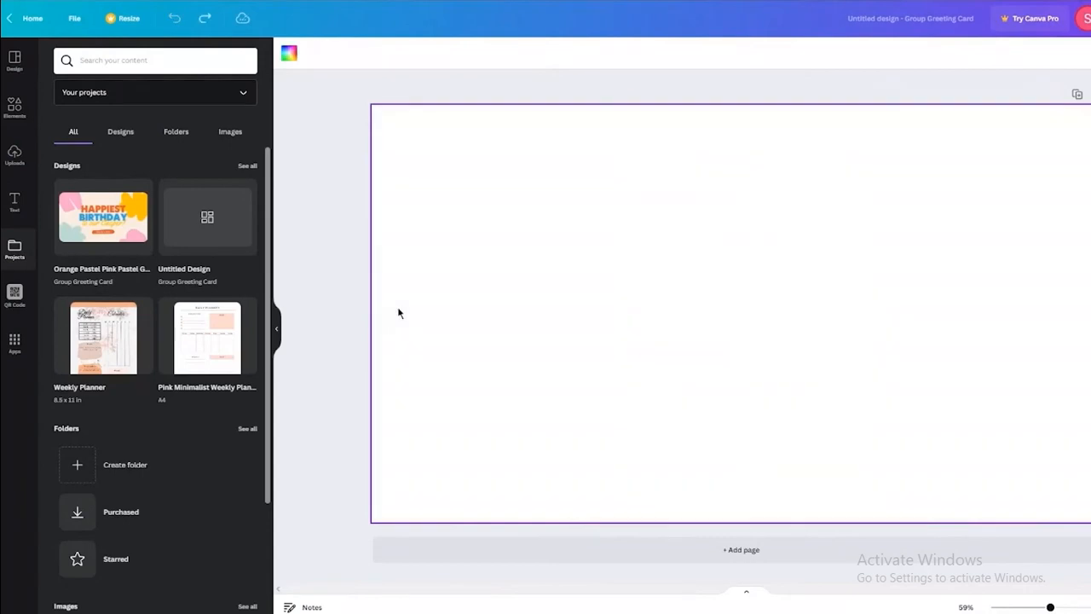
scroll(212, 324, "down", 2)
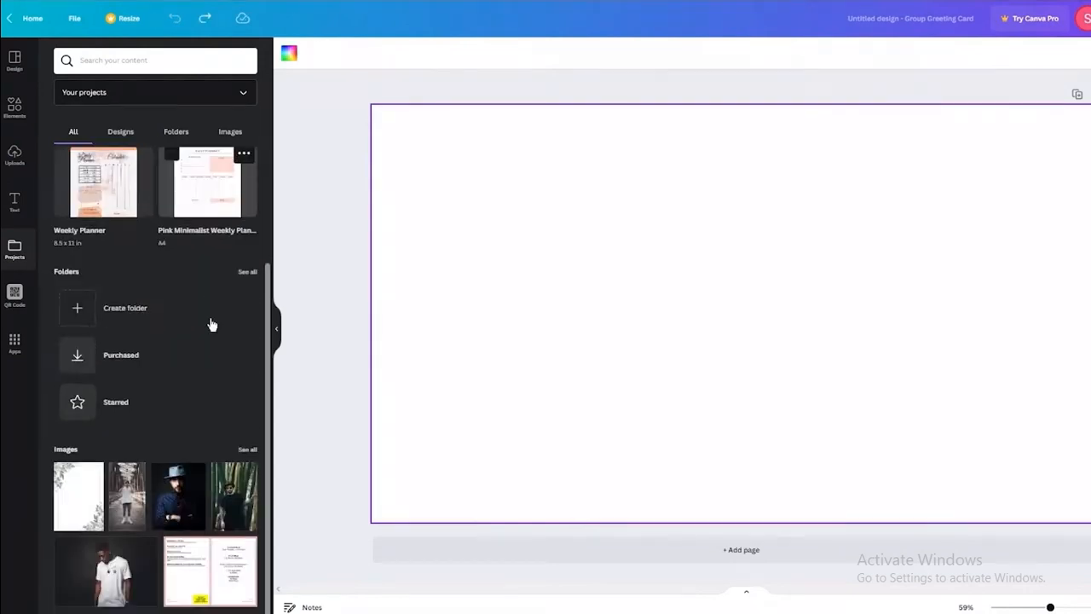
left_click(31, 303)
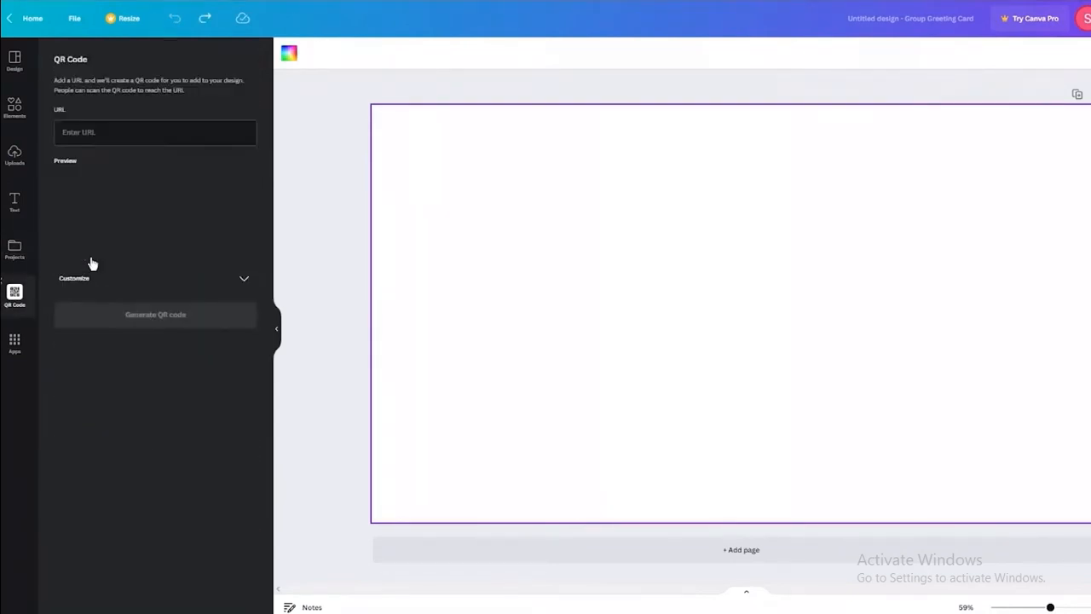
Click into the QR Code URL field, then switch to the Apps panel.
left_click(115, 132)
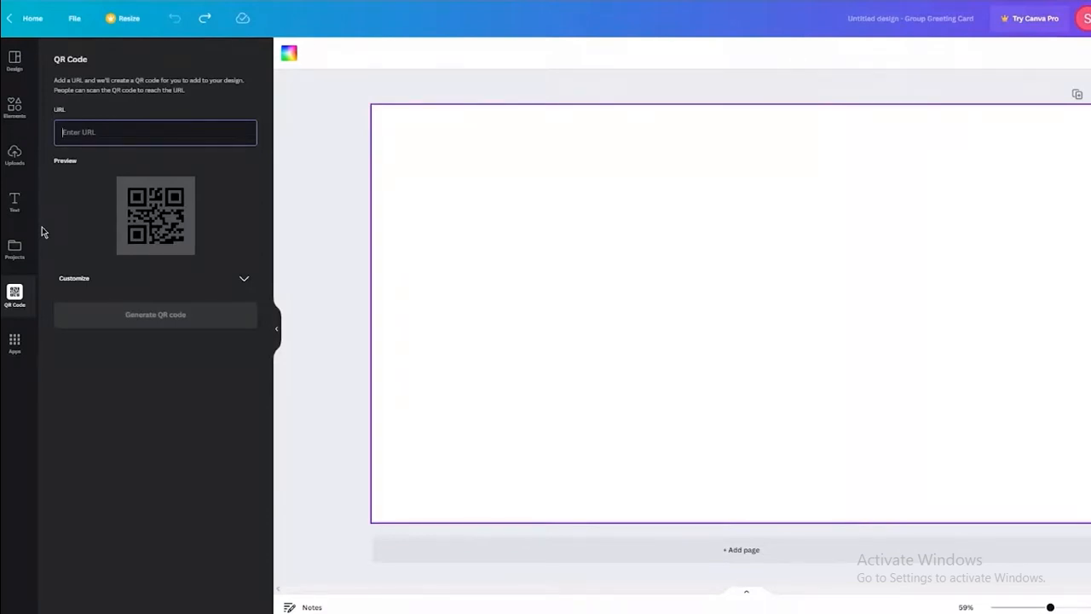
left_click(17, 345)
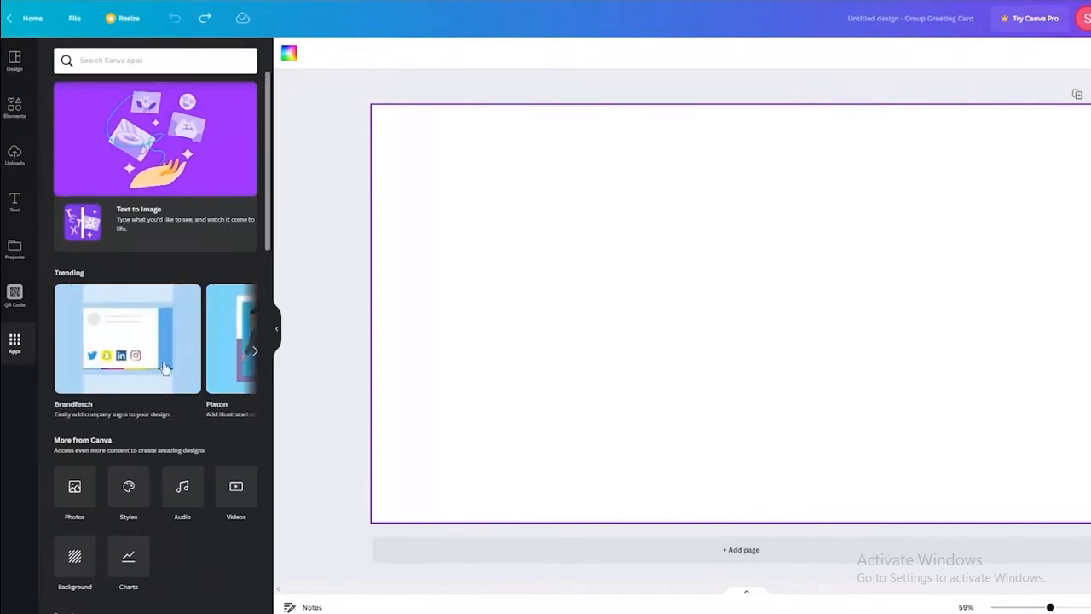
scroll(164, 368, "right", 1)
scroll(164, 368, "right", 1)
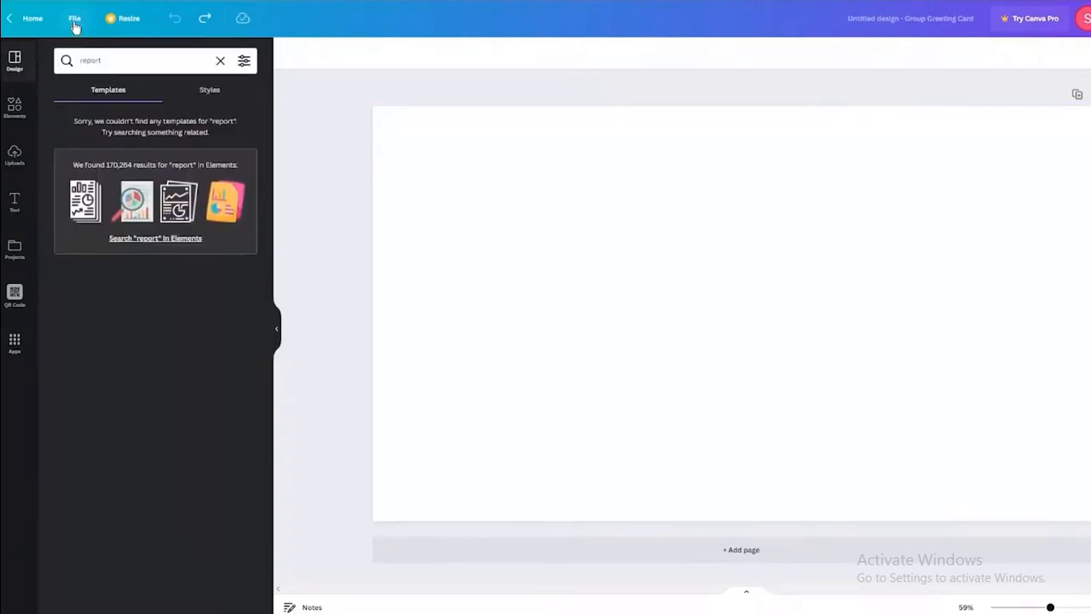
Turn on Show rulers and guides via File > View settings.
left_click(74, 24)
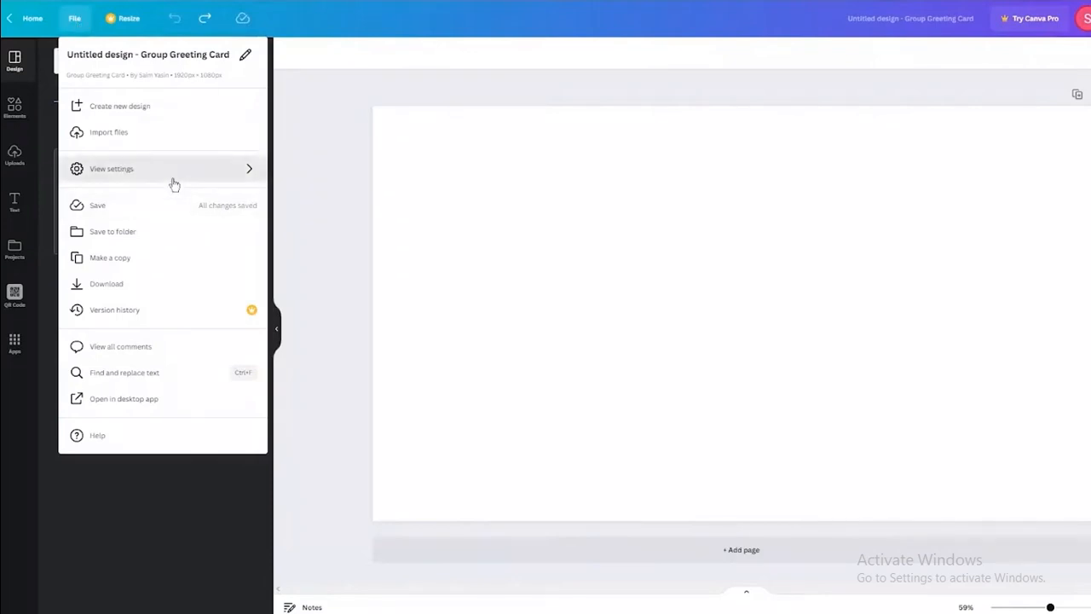
mouse_move(171, 180)
left_click(374, 178)
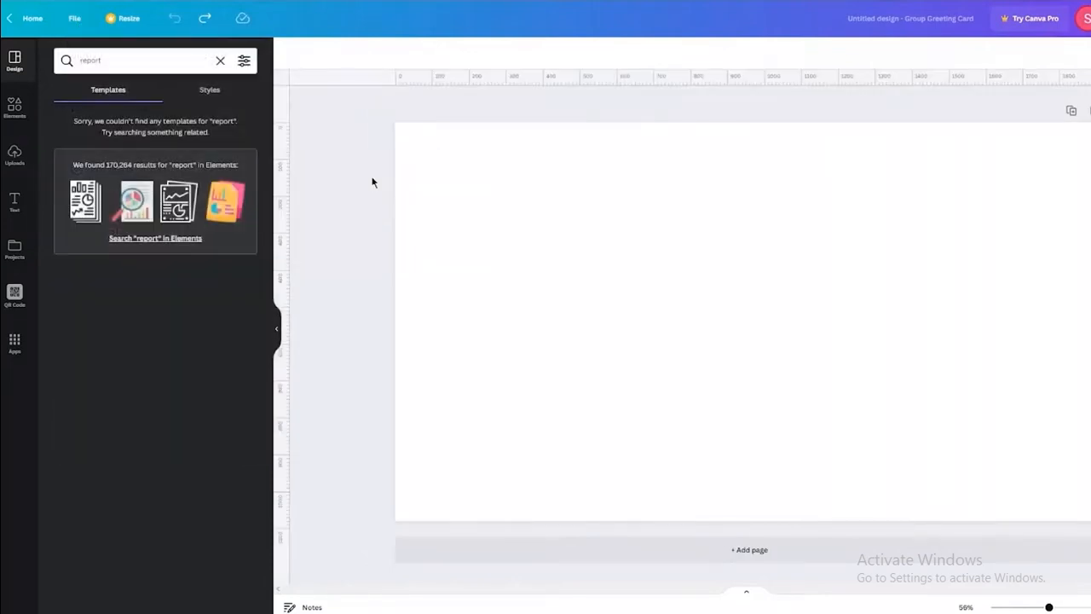
Drag two horizontal and two vertical guides onto the page, then undo them.
left_click_drag(515, 84, 525, 229)
left_click_drag(284, 249, 542, 299)
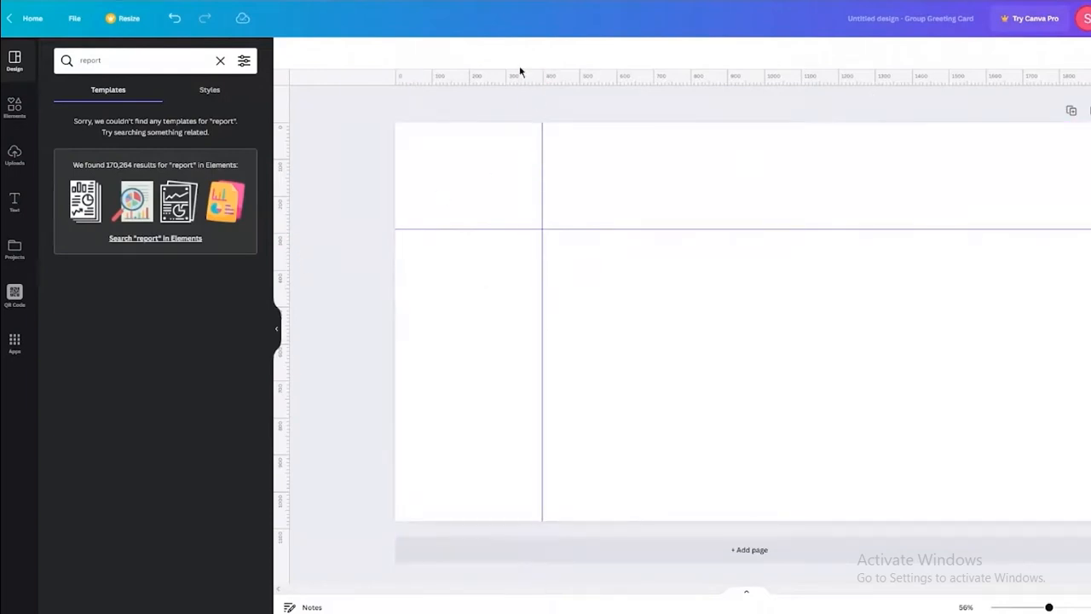
left_click_drag(518, 75, 538, 421)
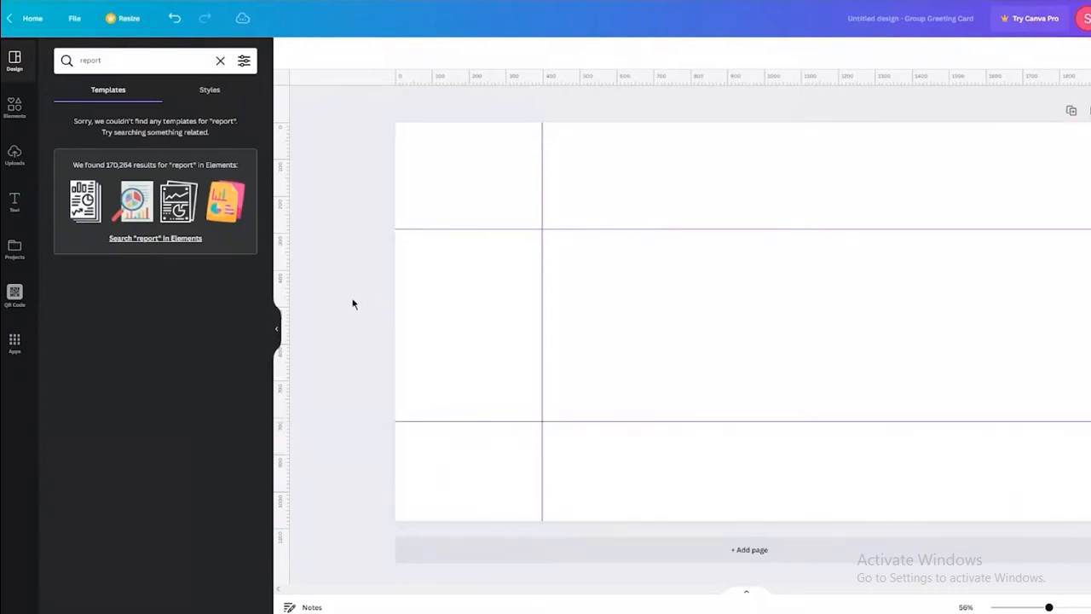
left_click_drag(277, 277, 941, 325)
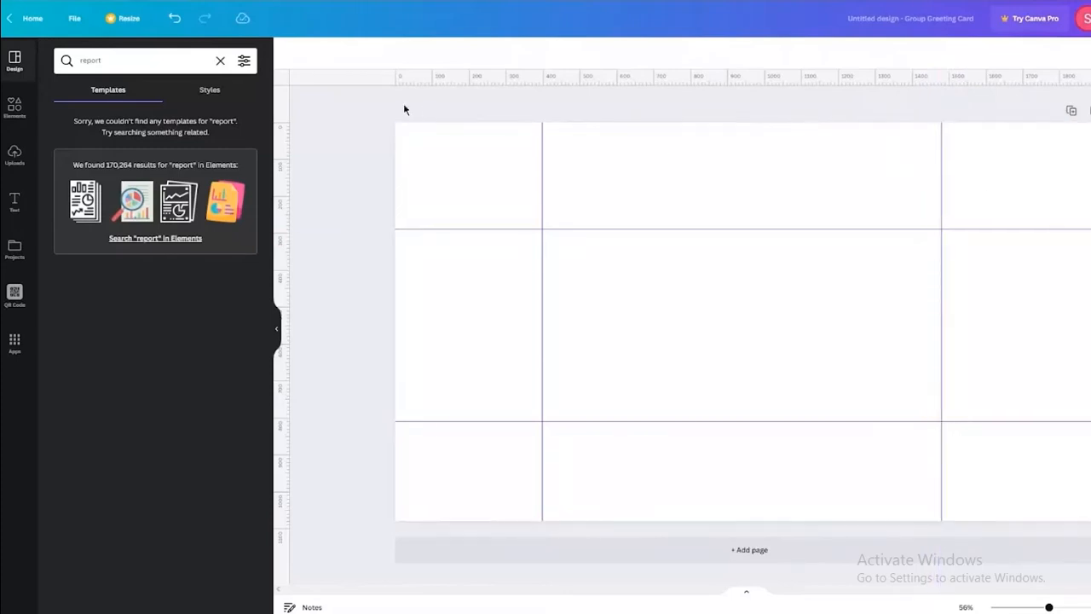
key("ctrl+z")
key("ctrl+z")
key("ctrl+z")
key("ctrl+z")
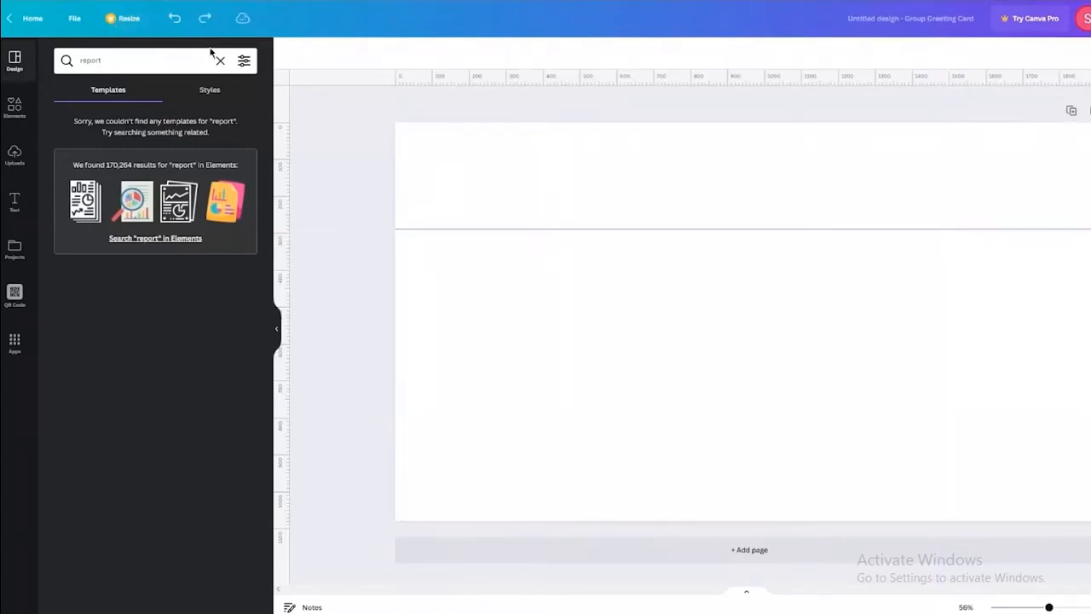
Turn off Show rulers and guides via File > View settings.
left_click(72, 21)
mouse_move(216, 173)
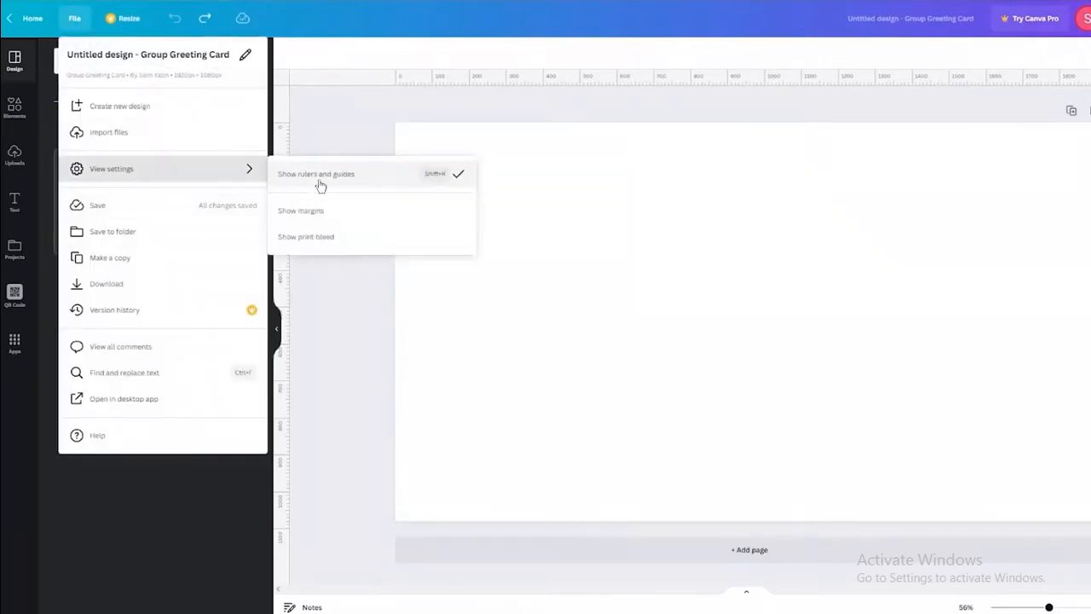
left_click(342, 179)
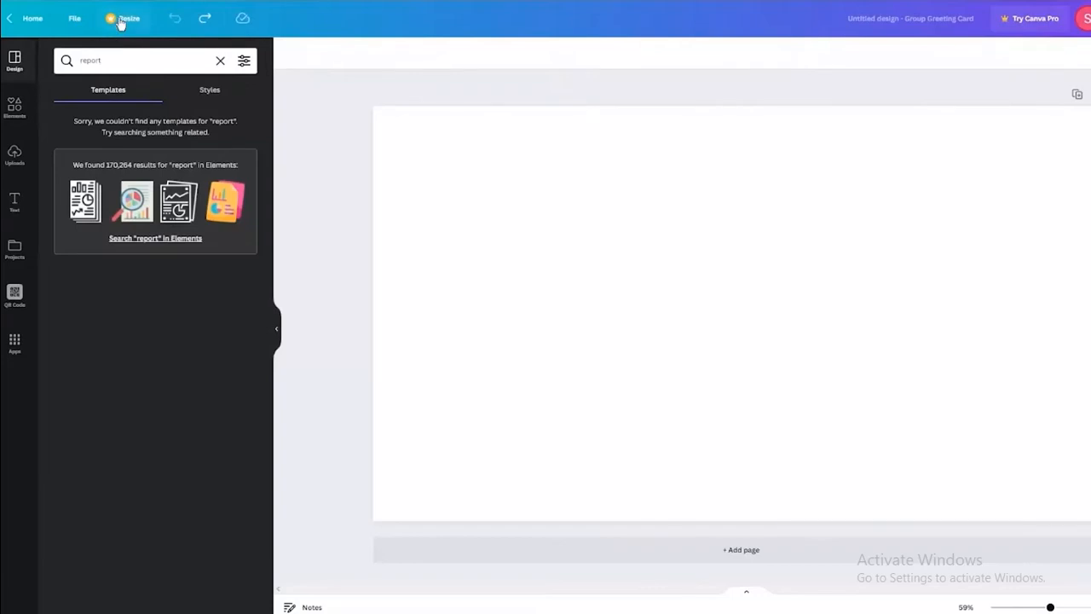
Look over the Resize options and the File menu, closing both without changes.
left_click(120, 20)
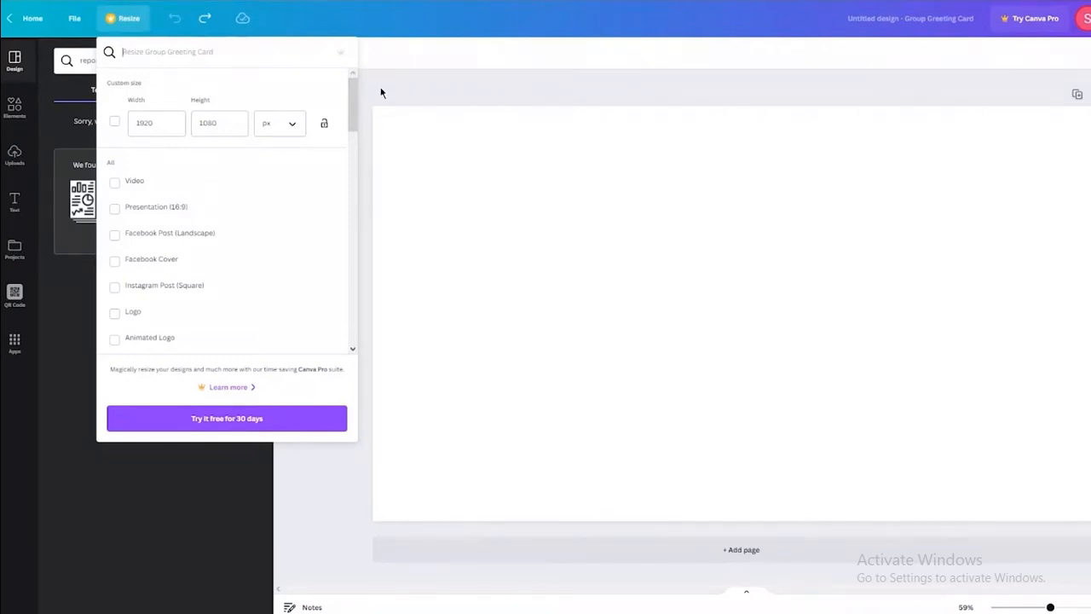
left_click(418, 76)
left_click(77, 18)
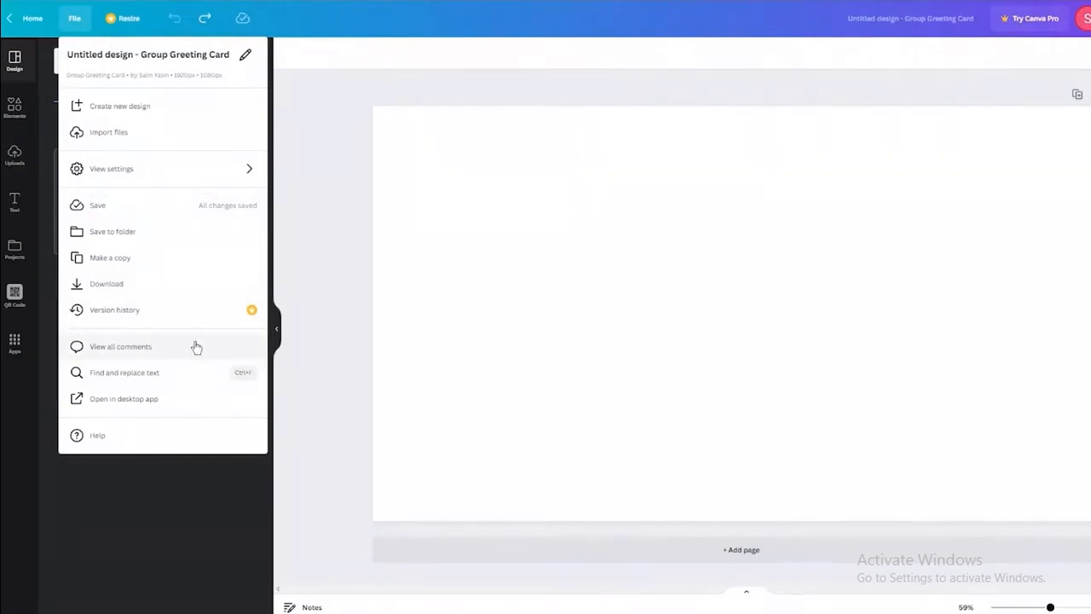
left_click(339, 226)
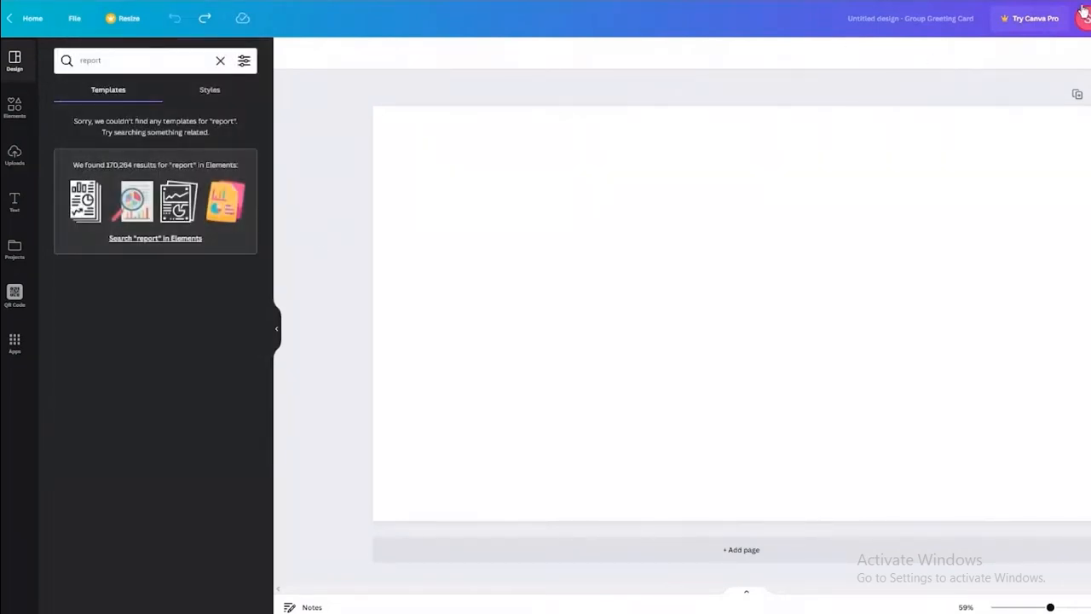
Review the Share options, keeping design access limited to only you.
scroll(1085, 10, "right", 3)
left_click(1057, 18)
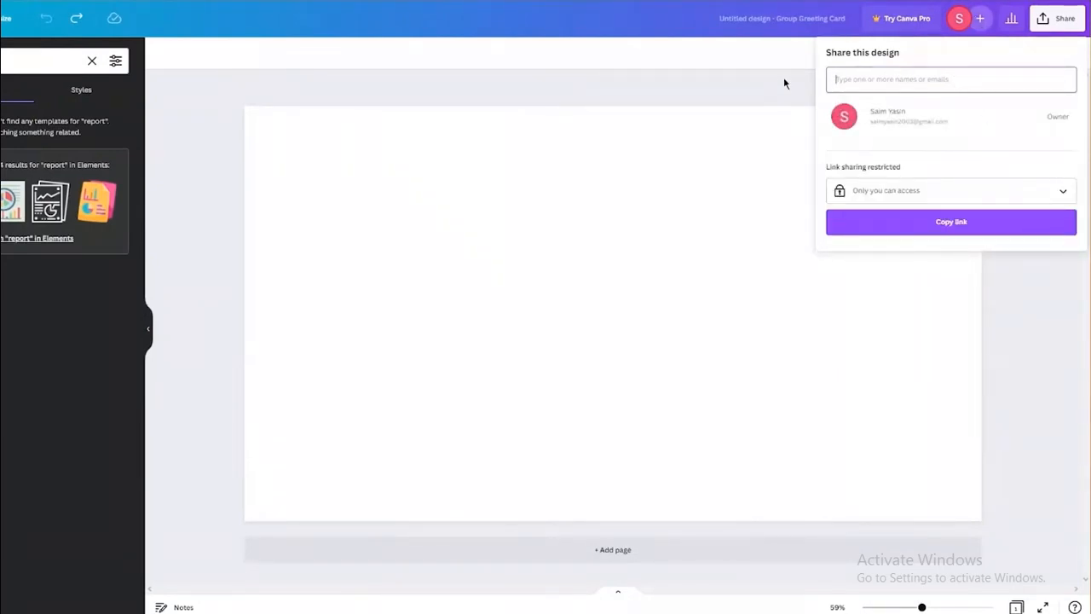
left_click(925, 200)
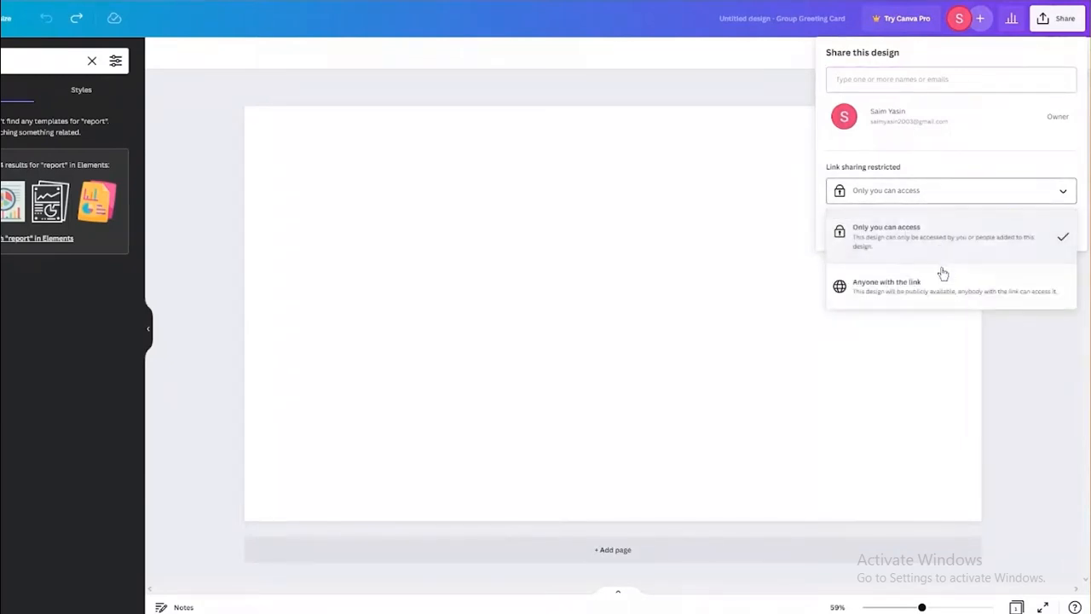
left_click(906, 195)
left_click(786, 91)
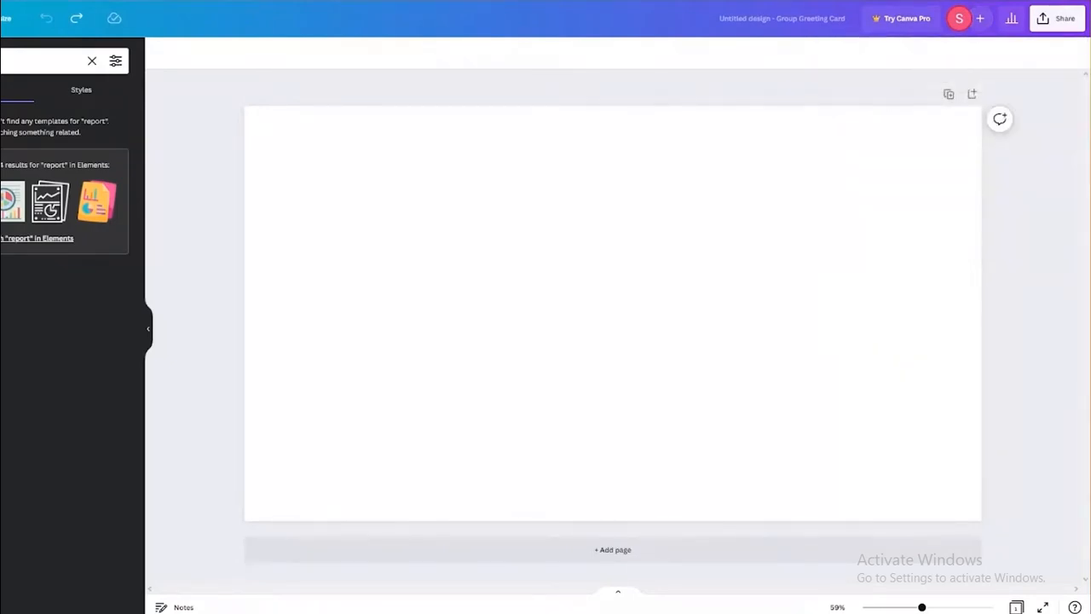
View the design's Insights, then return to the Elements library.
left_click(1009, 19)
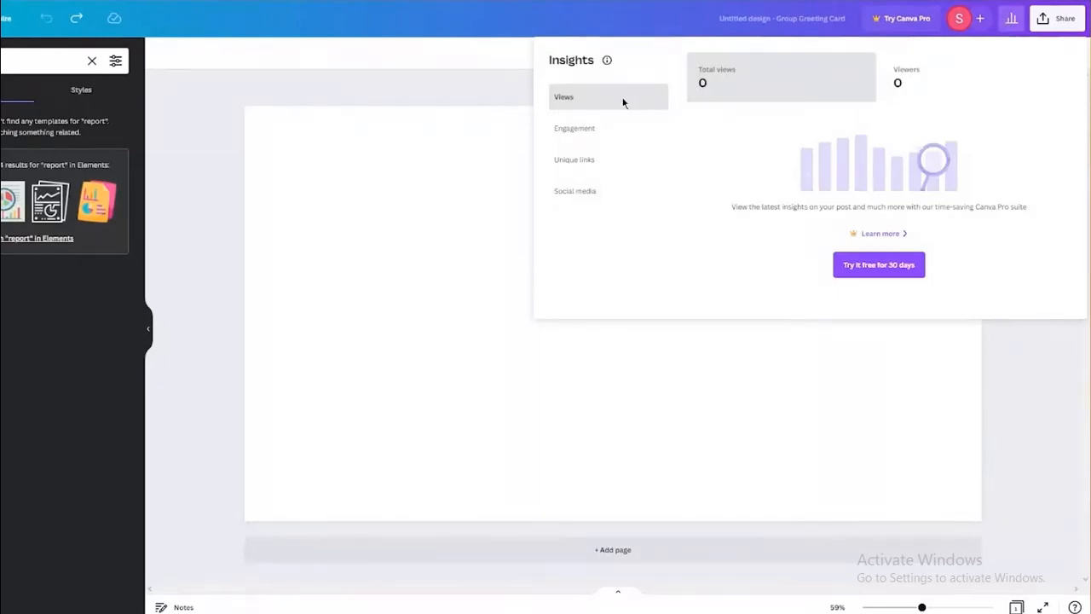
left_click(444, 75)
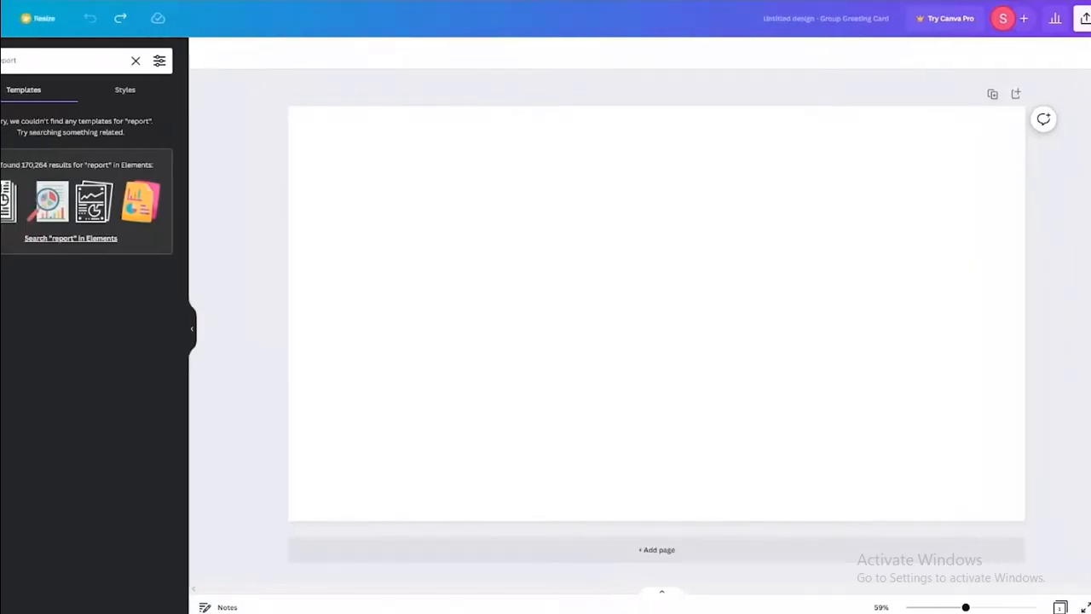
left_click(17, 106)
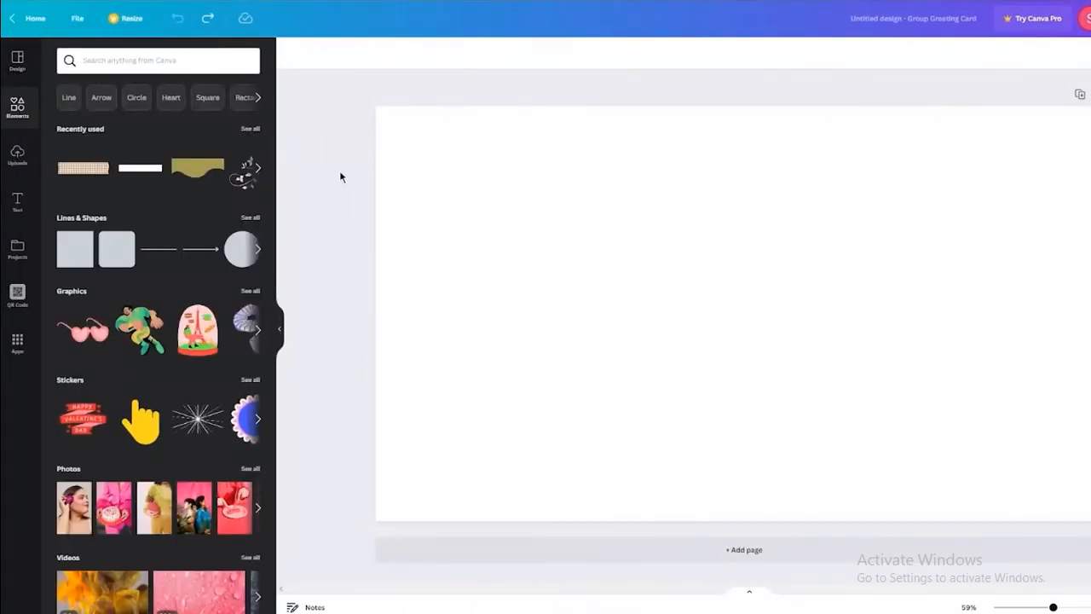
Select the blank white page and bring up the custom background colour picker.
left_click(395, 173)
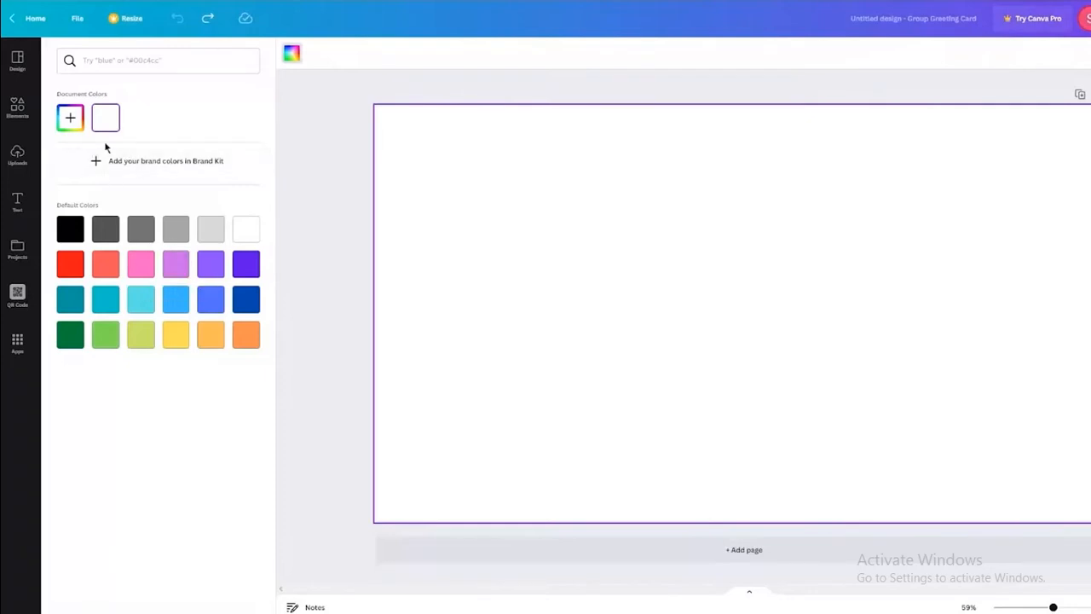
left_click(70, 117)
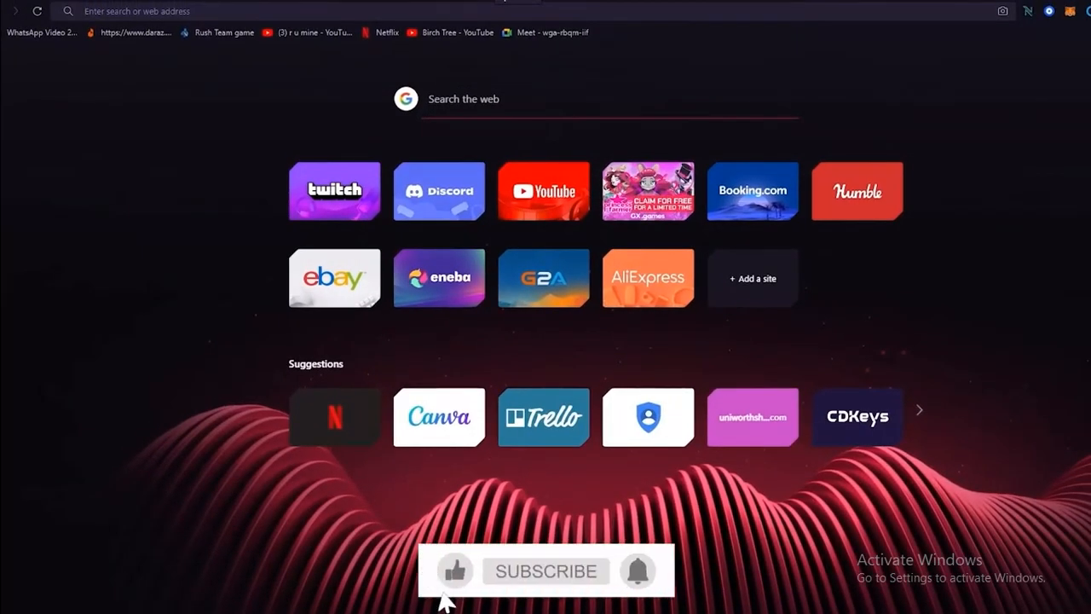
Search Google for 'lavender color code' and copy the hex value #E6E6FA.
type("lavender")
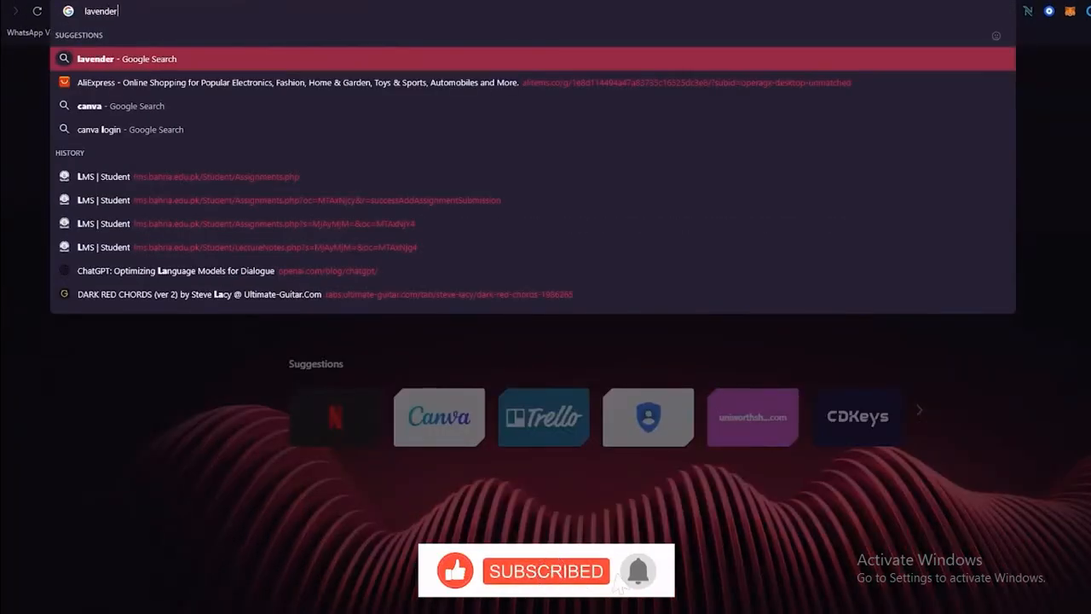
type(" color code")
key("Return")
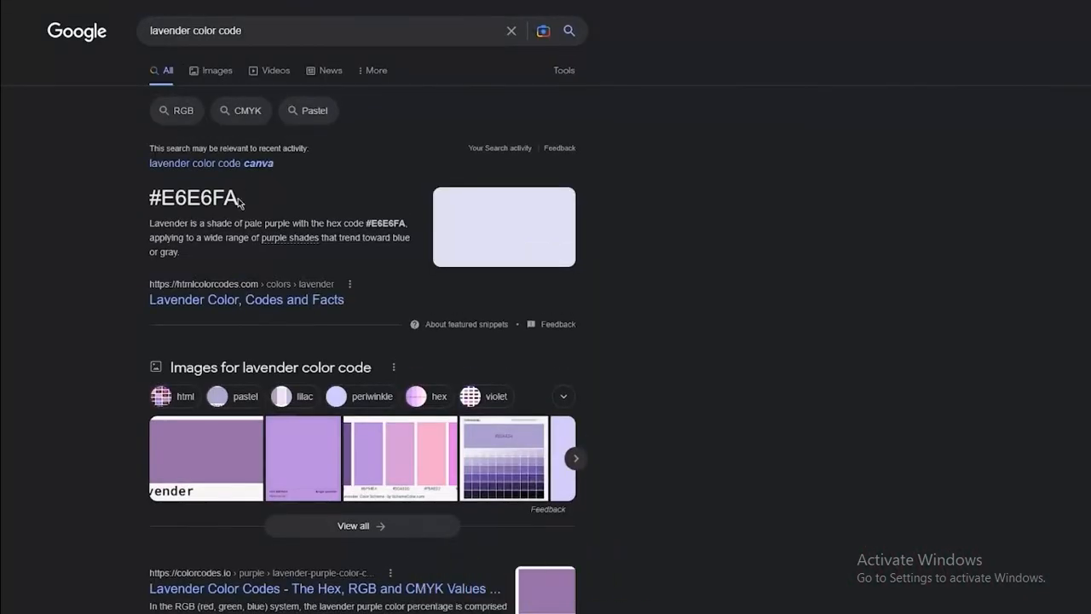
left_click_drag(234, 203, 147, 201)
key("ctrl+c")
left_click(239, 207)
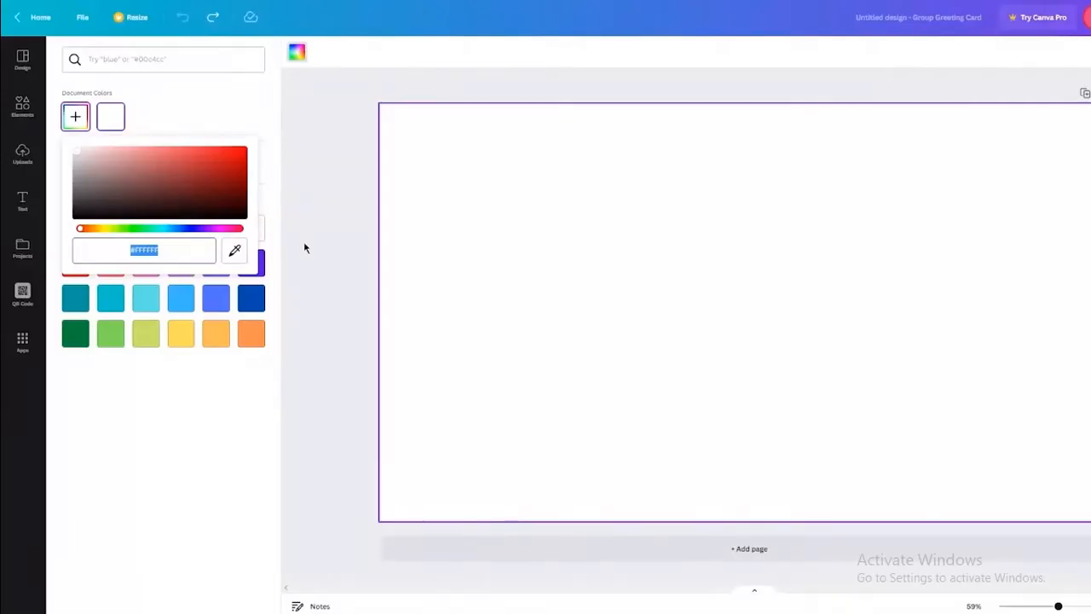
Paste #E6E6FA as the page background colour and close the picker.
key("ctrl+v")
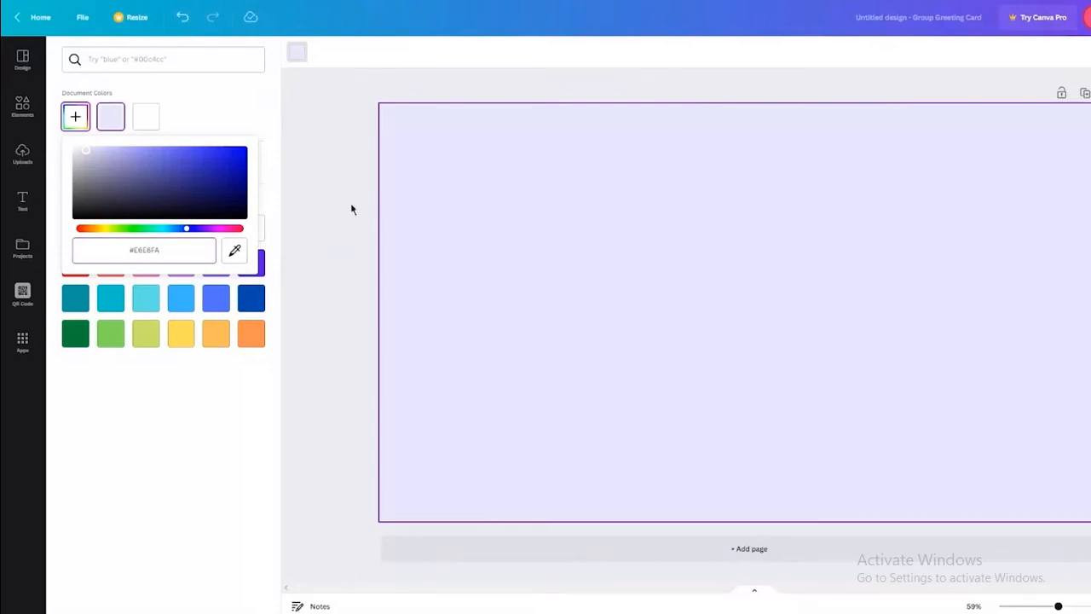
left_click(347, 209)
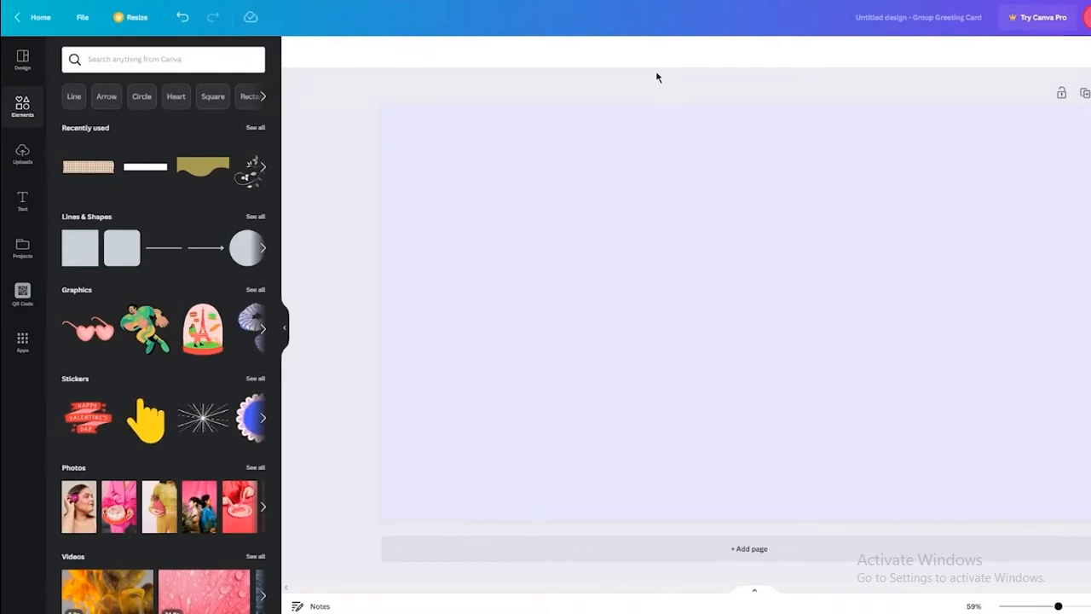
Add the 'cold, smooth & tasty' font combination from the Text panel to the page.
left_click(23, 203)
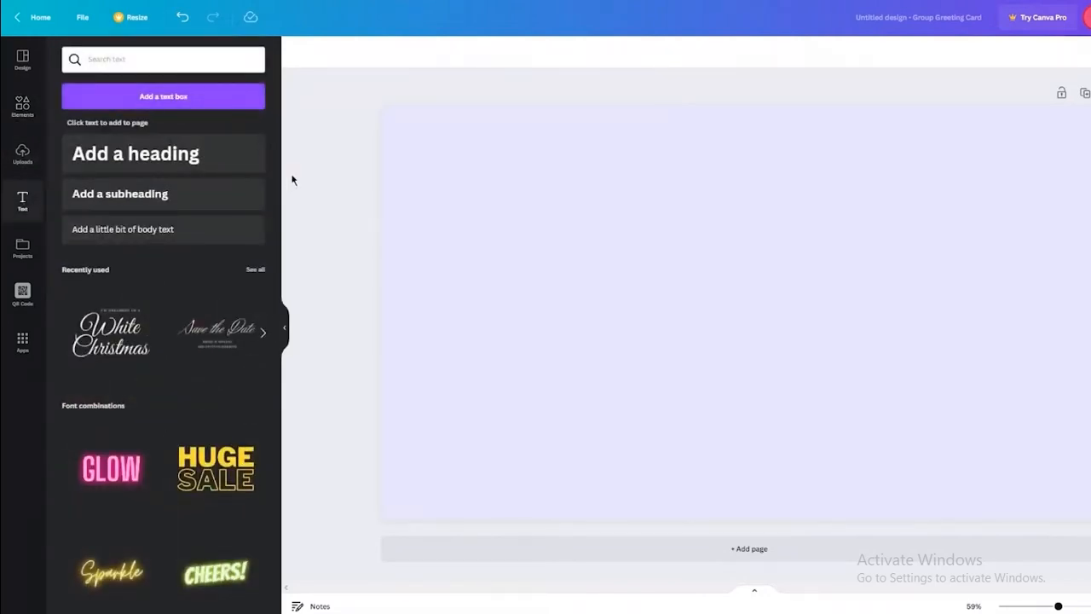
scroll(237, 320, "down", 5)
scroll(176, 325, "down", 2)
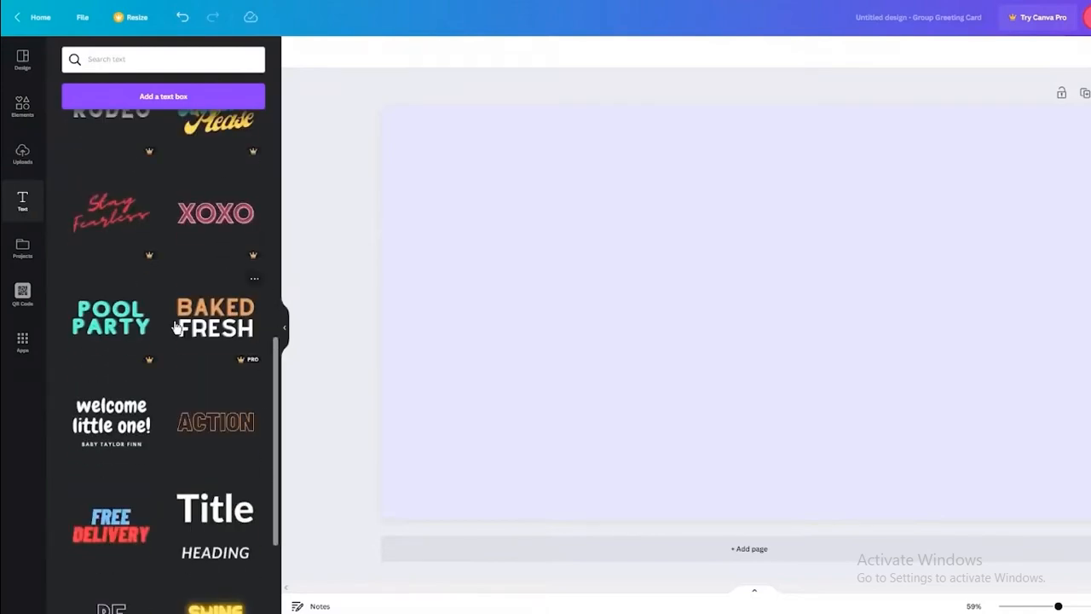
scroll(176, 325, "down", 4)
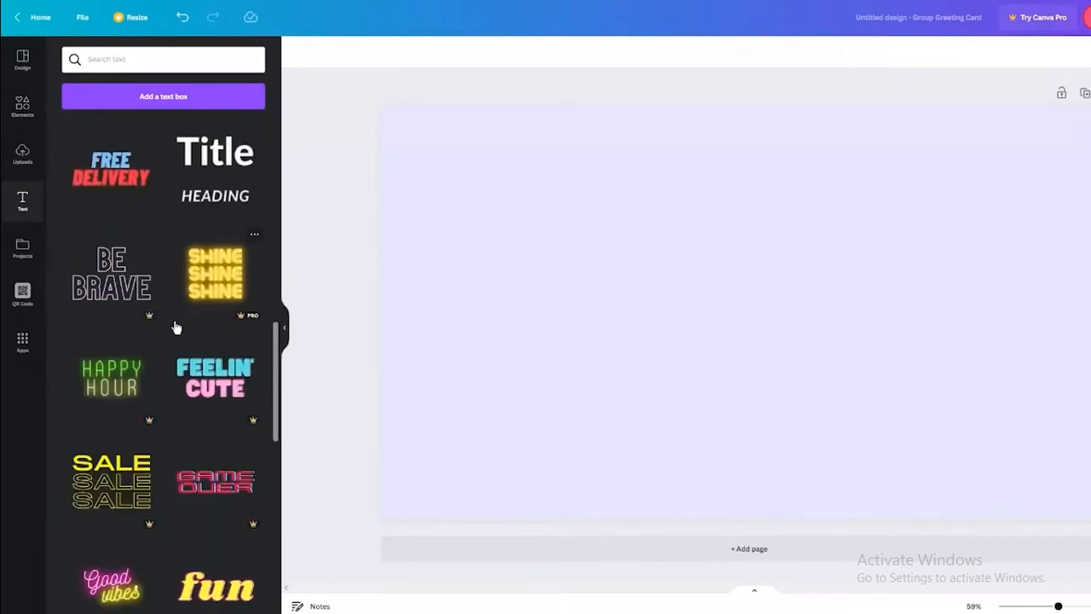
scroll(176, 328, "down", 5)
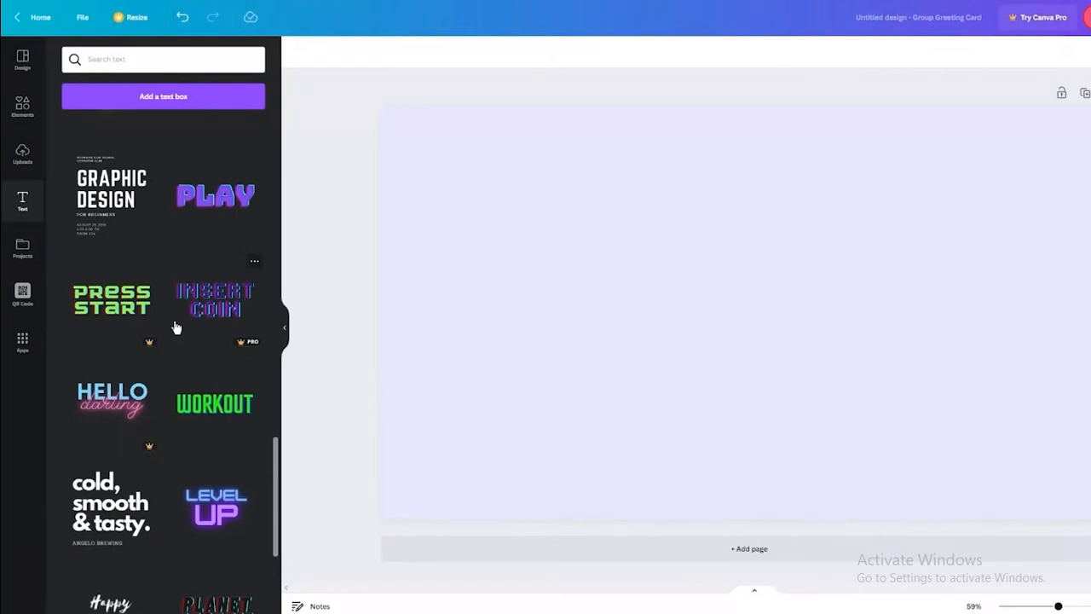
scroll(174, 327, "down", 2)
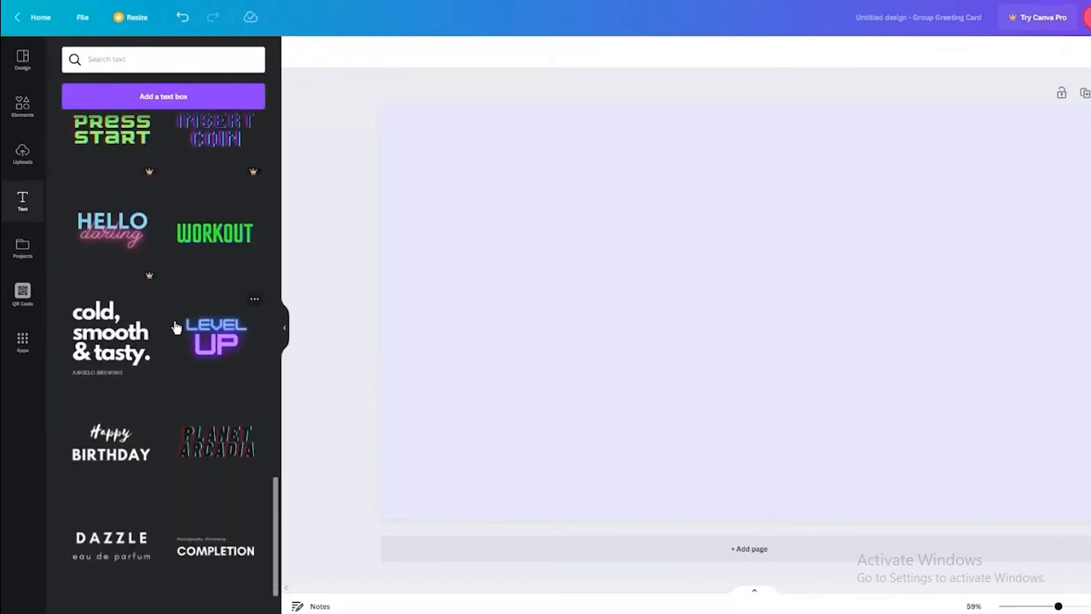
scroll(175, 325, "down", 2)
scroll(176, 324, "up", 1)
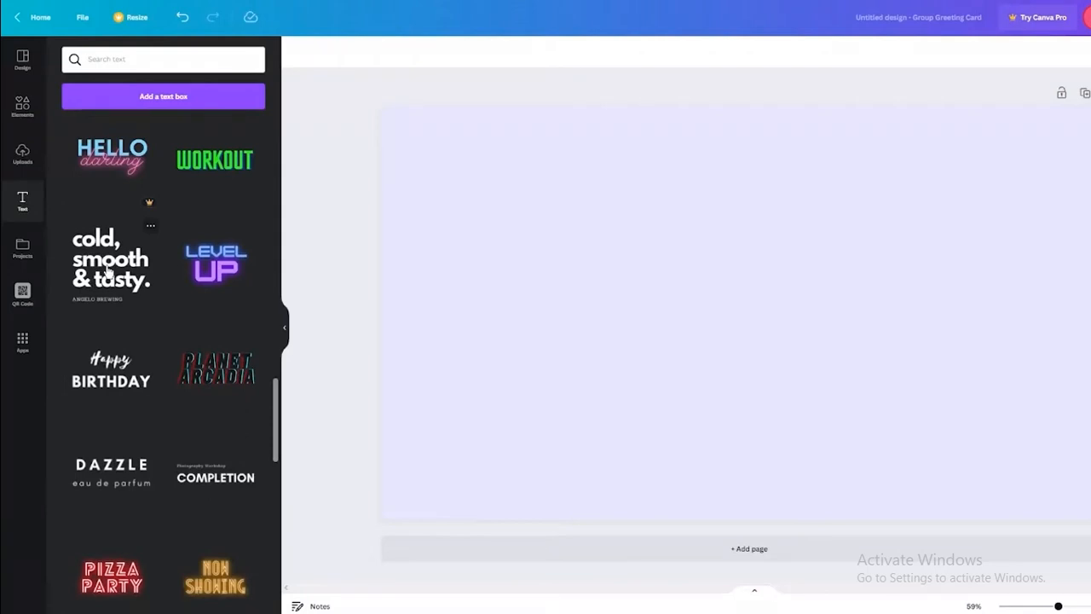
left_click(109, 273)
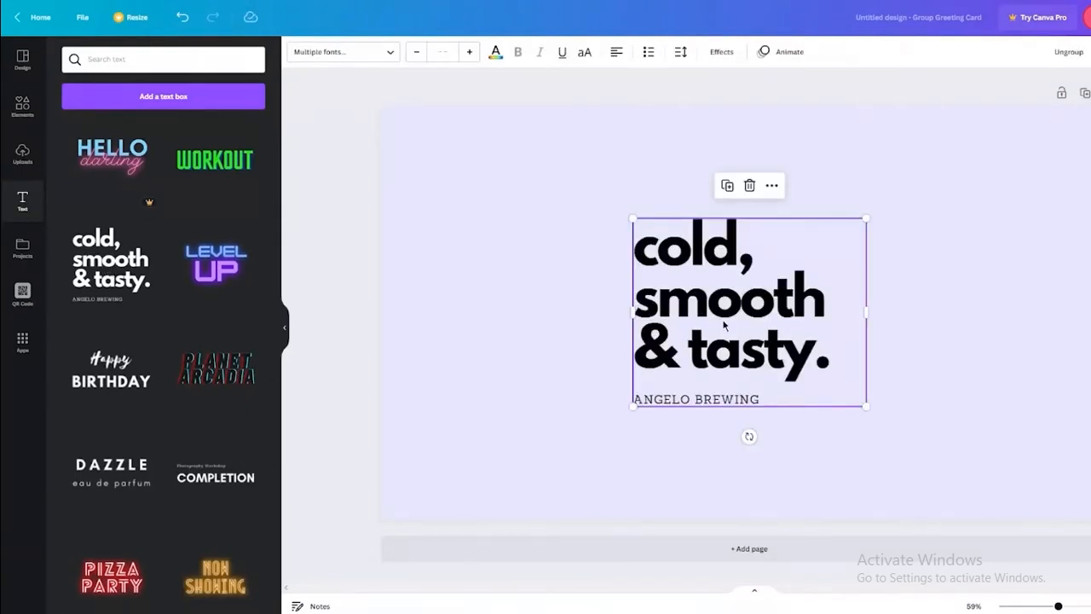
Replace the template headline with 'Happy Birthday' and widen it to fit one line.
left_click_drag(724, 325, 733, 236)
left_click(1018, 342)
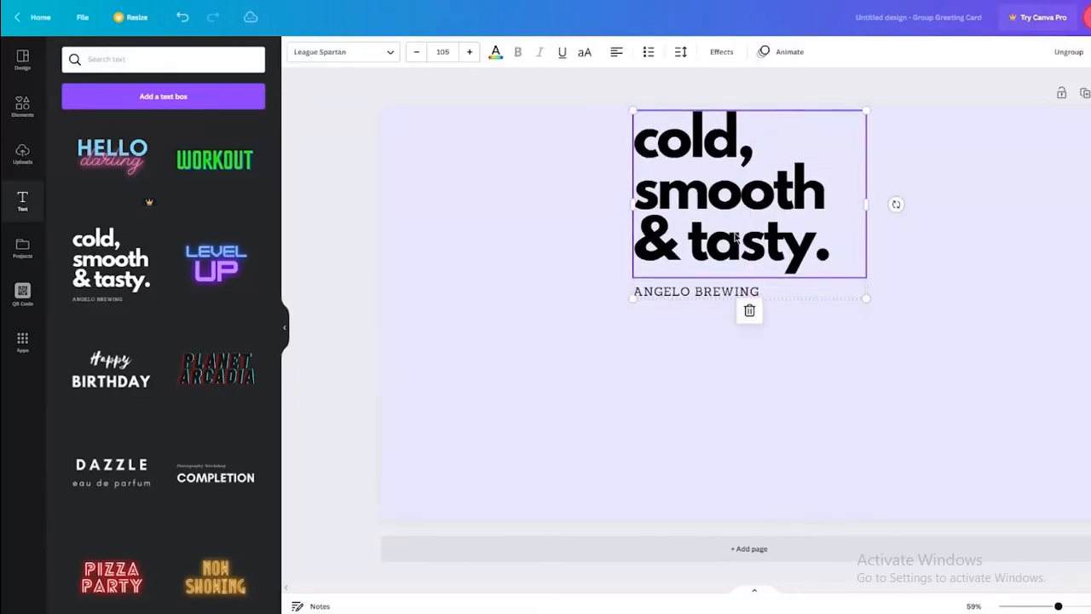
double_click(832, 255)
key("BackSpace")
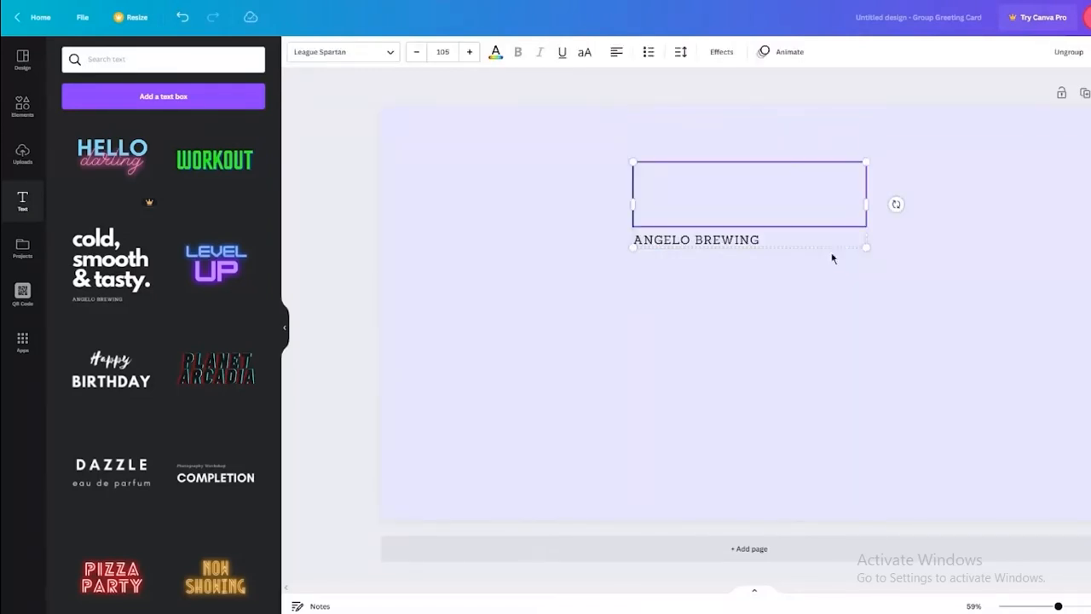
type("Happy Birthday")
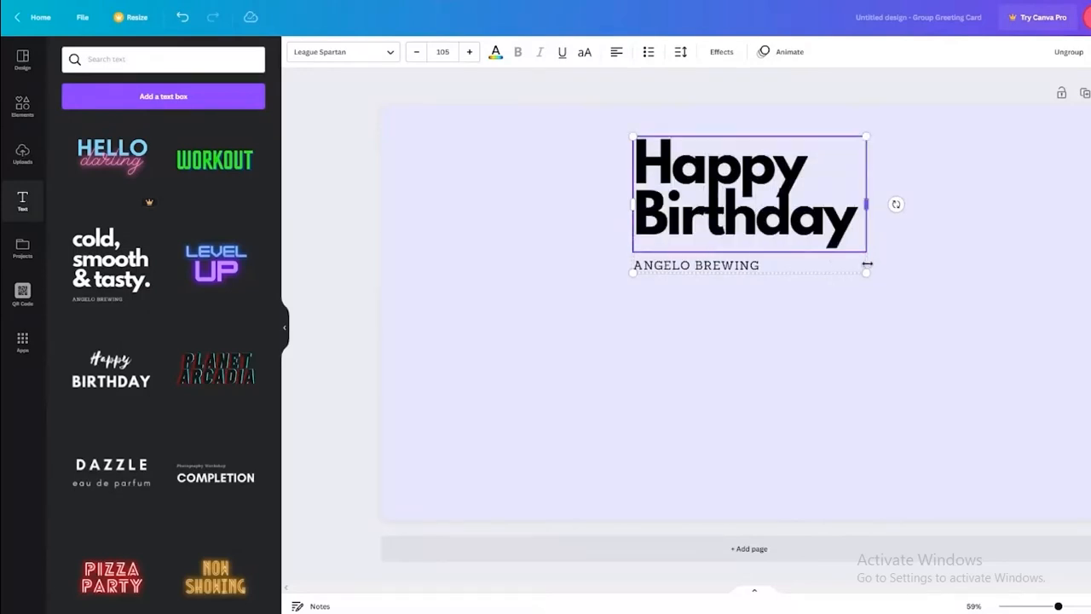
left_click_drag(866, 205, 1069, 206)
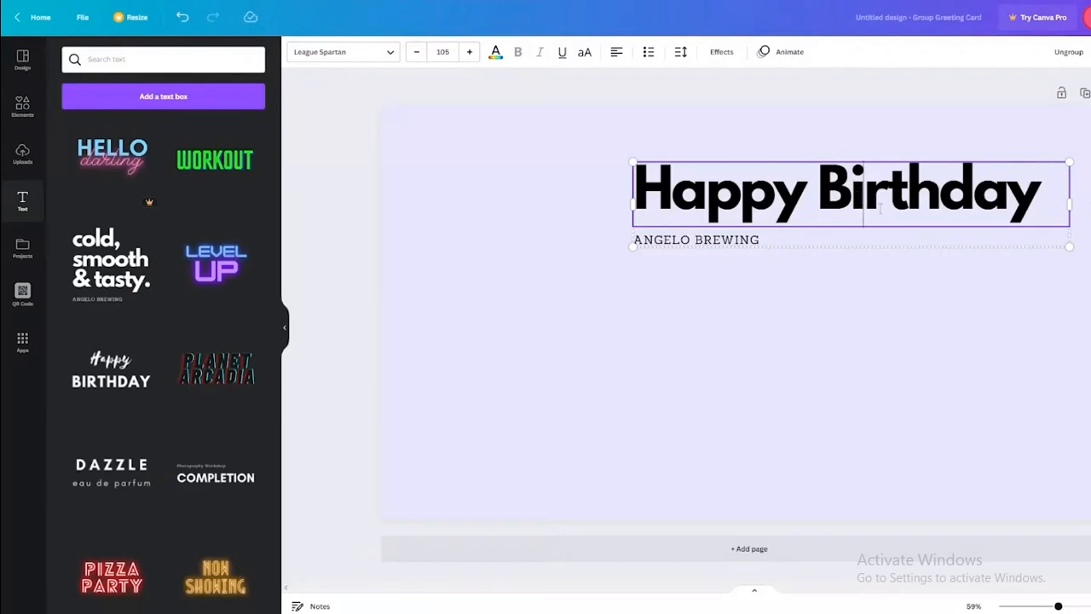
left_click(904, 265)
Centre-align the heading and move the group to the top centre of the page.
left_click(847, 196)
left_click_drag(846, 196, 744, 149)
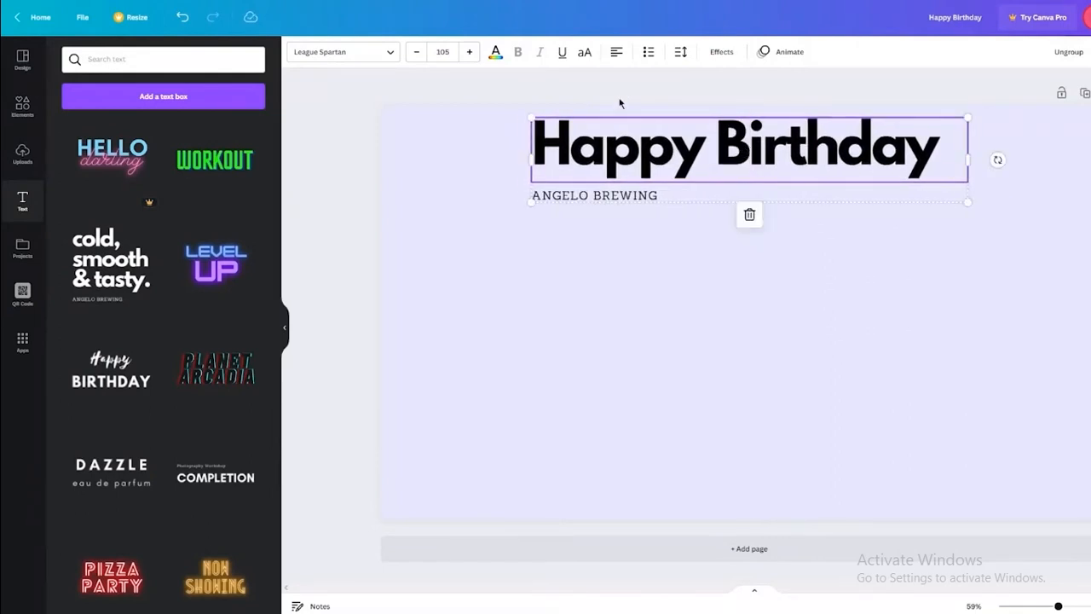
left_click(617, 52)
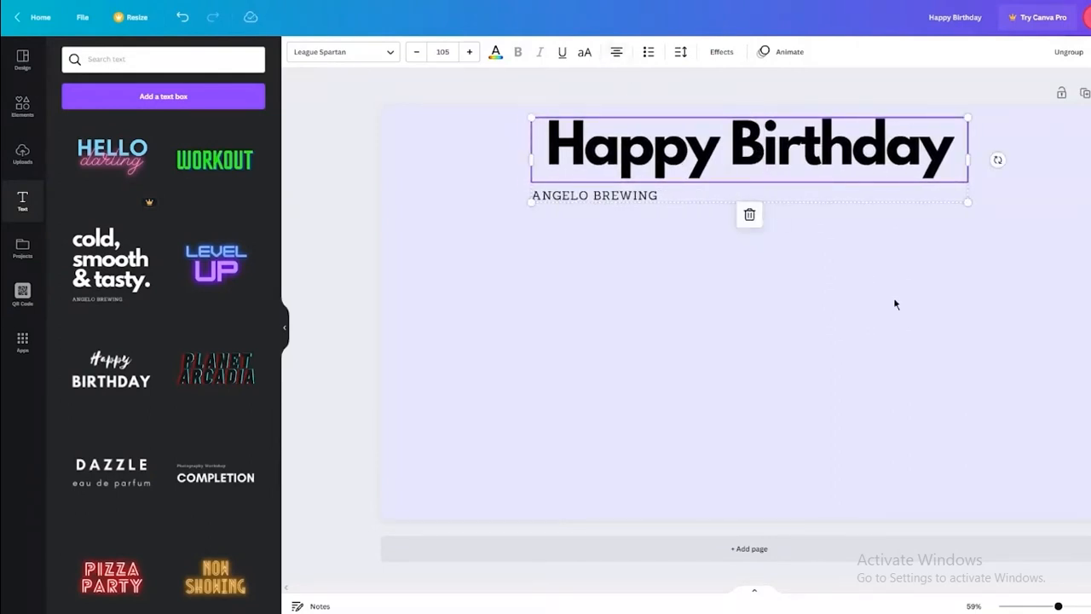
left_click(682, 86)
left_click_drag(784, 159, 788, 166)
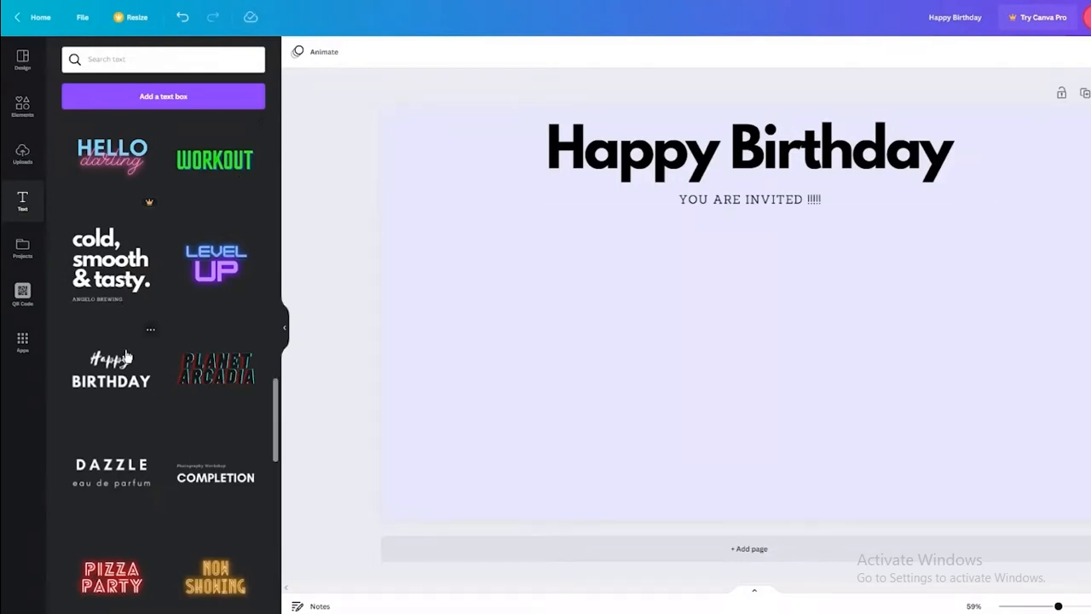
Duplicate the Happy Birthday / YOU ARE INVITED group.
left_click(743, 203)
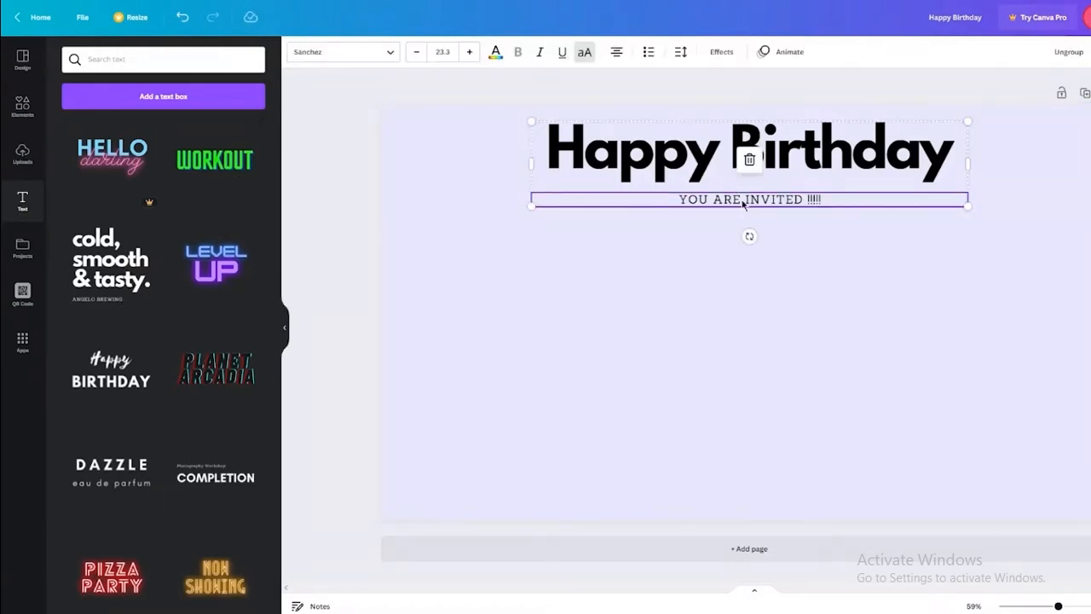
key("ctrl+d")
key("ctrl+z")
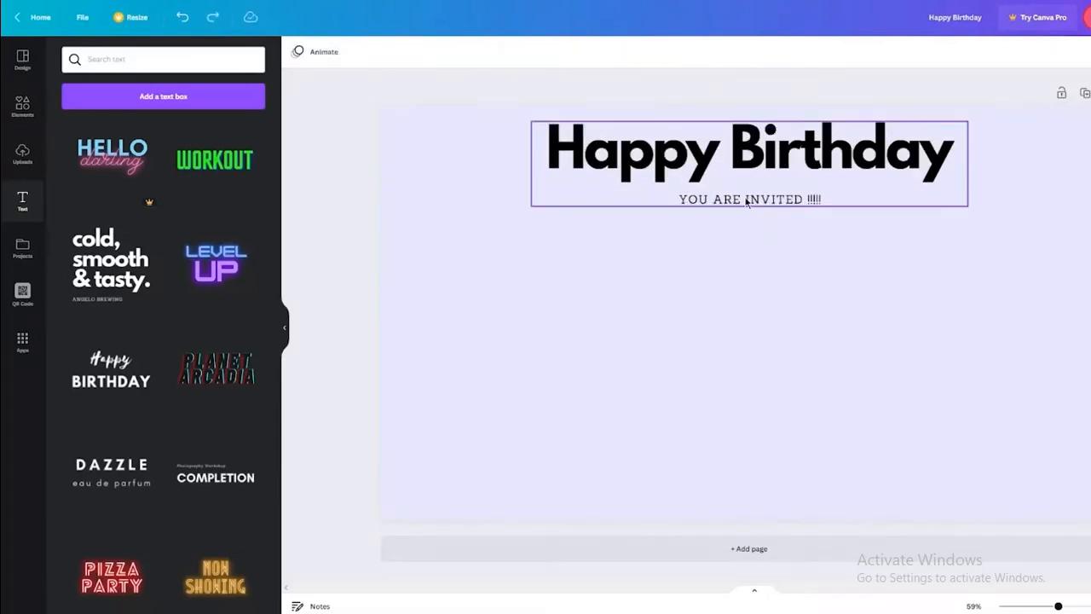
left_click(748, 200)
left_click(731, 200)
left_click(789, 244)
left_click(763, 204)
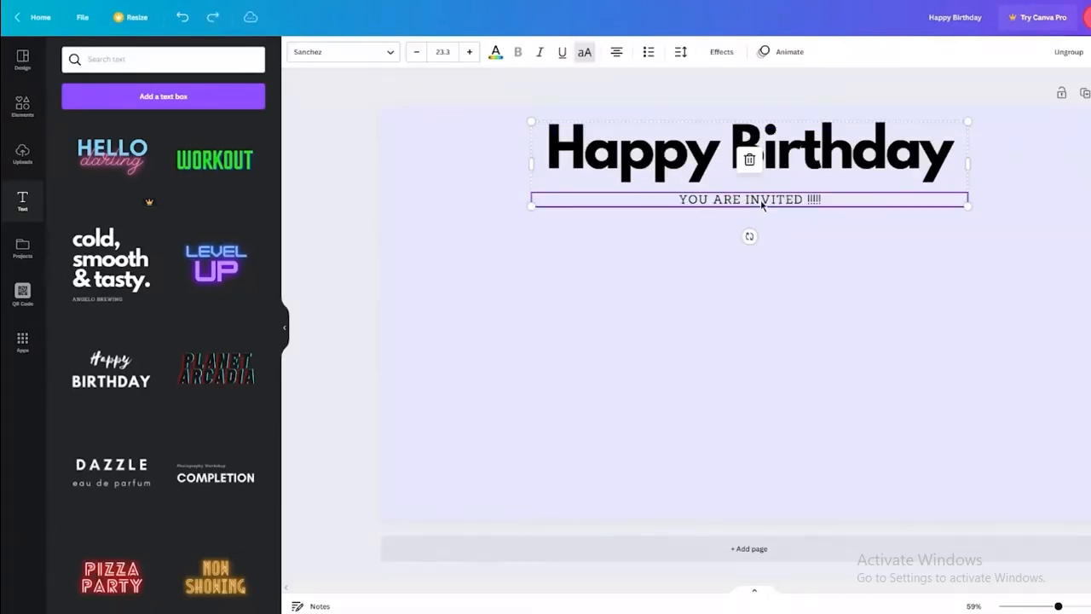
key("ctrl+d")
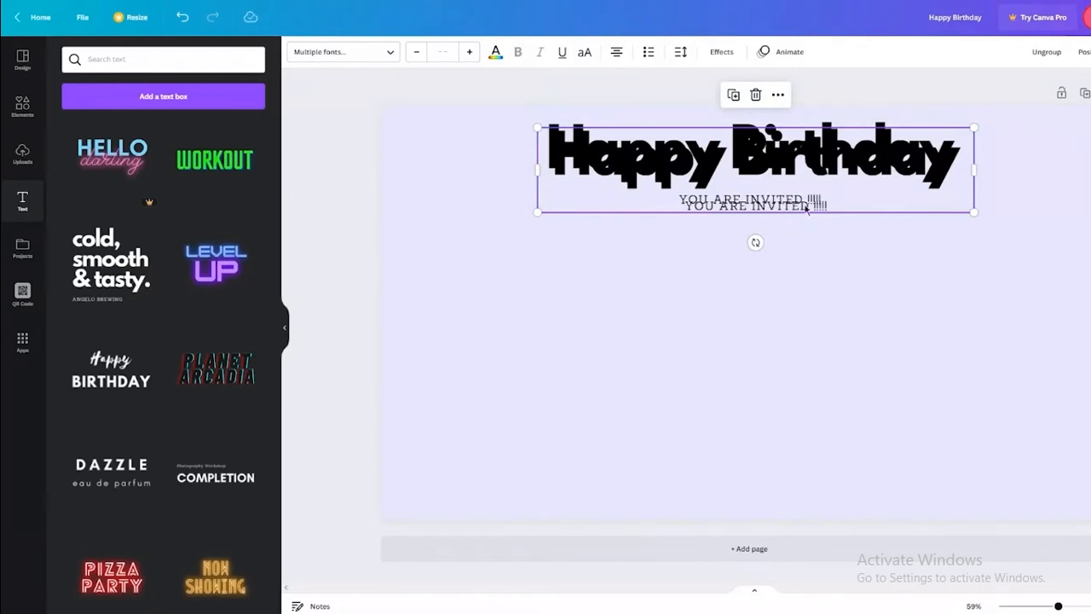
Move the duplicate below, delete its heading, and raise the leftover invite line.
left_click_drag(825, 178, 818, 301)
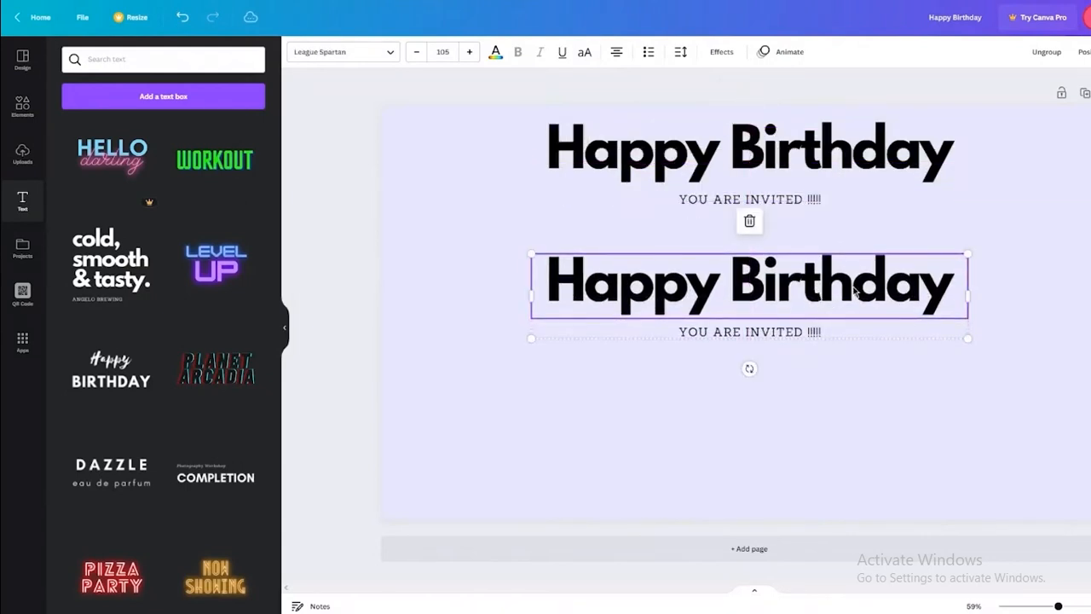
left_click(854, 292)
key("BackSpace")
left_click(984, 293)
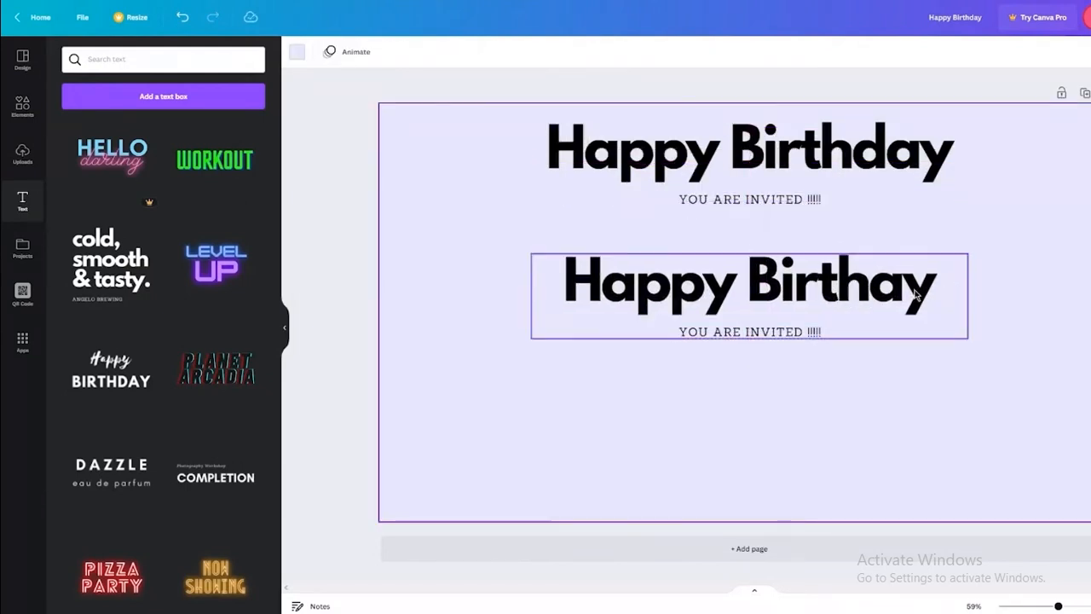
left_click(917, 291)
key("Delete")
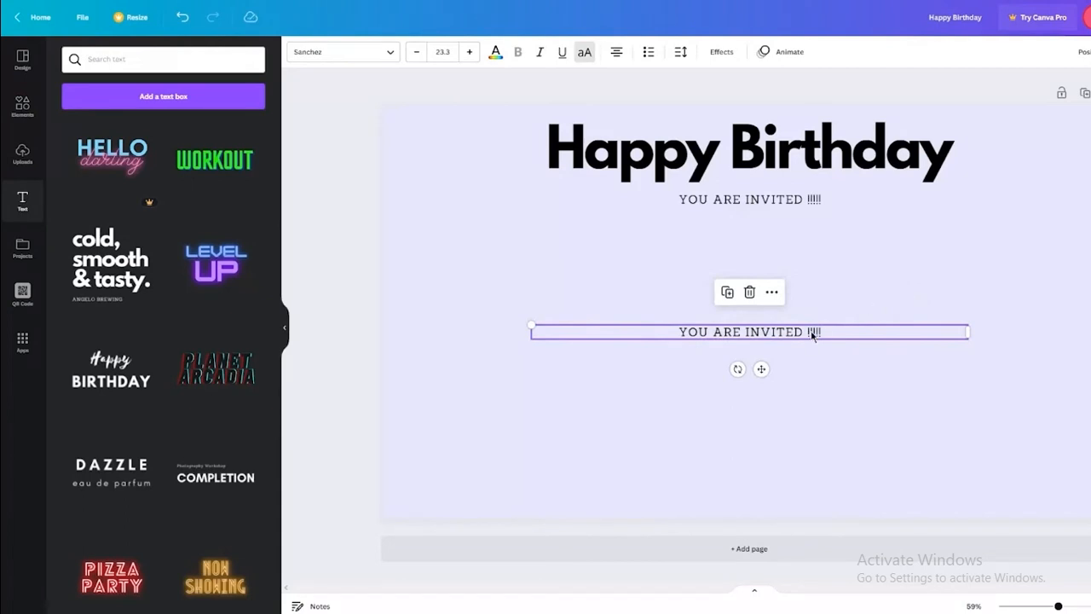
left_click_drag(812, 334, 815, 281)
Retype that line as the honoree's 23rd birthday bash and centre it on the page.
left_click(833, 281)
key("BackSpace")
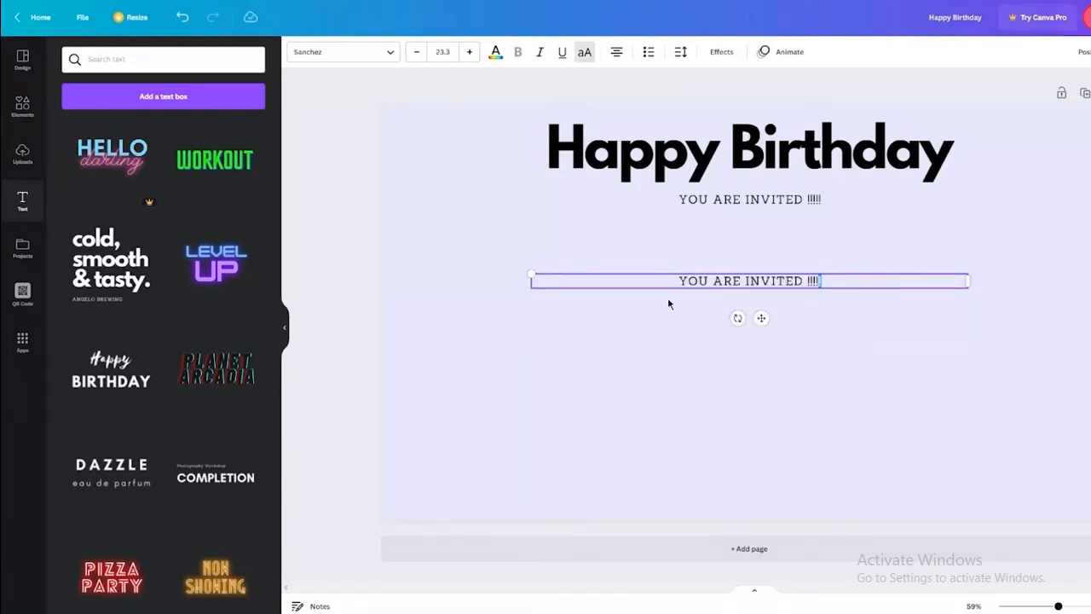
left_click_drag(663, 298, 659, 286)
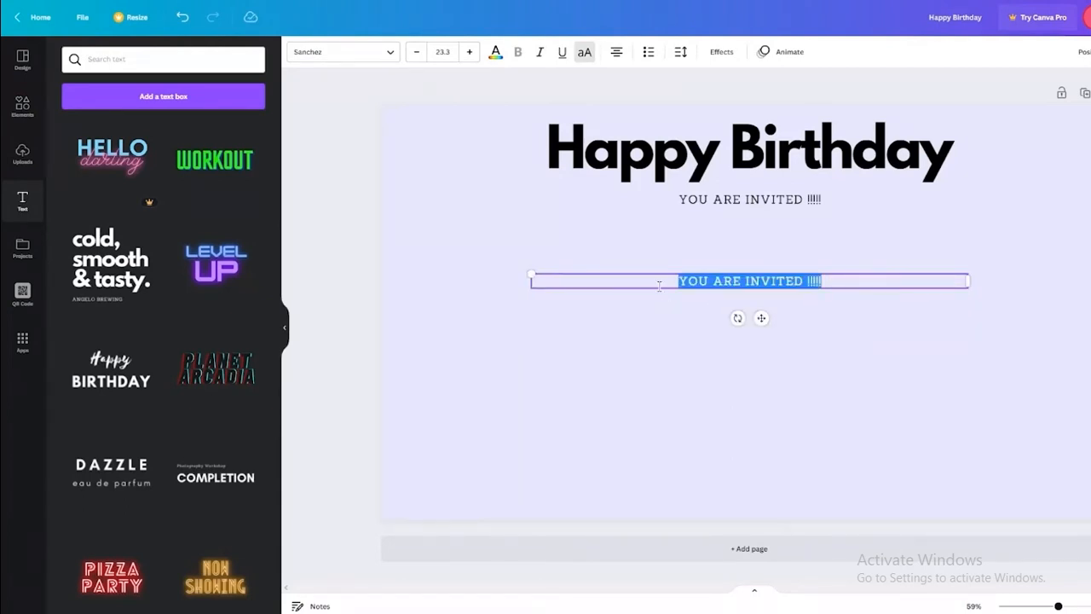
type("DANNY")
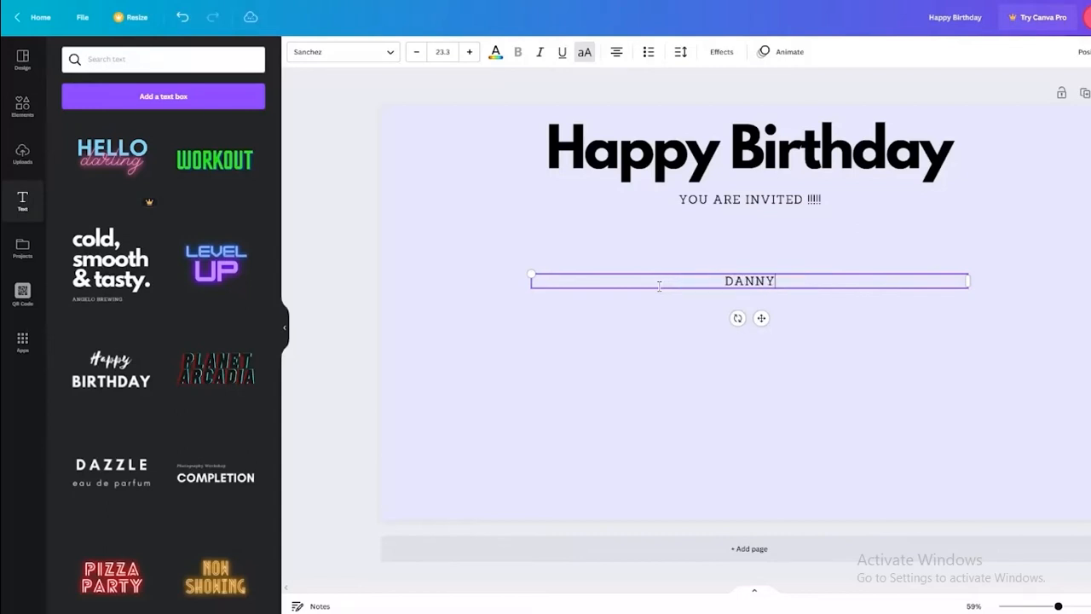
type("'S 23RD BIRTH")
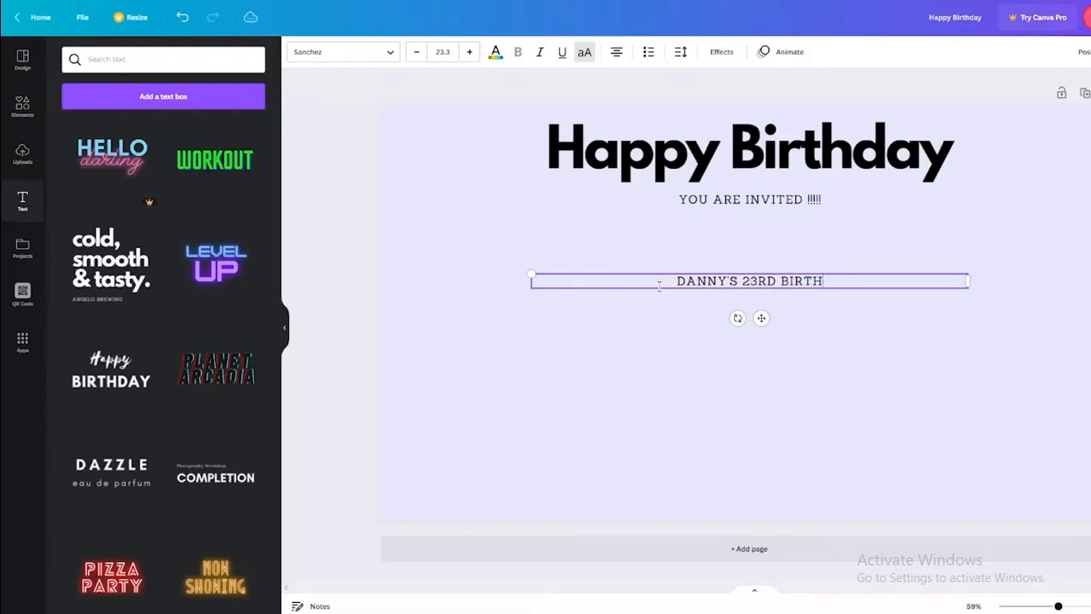
type("DAY BASH")
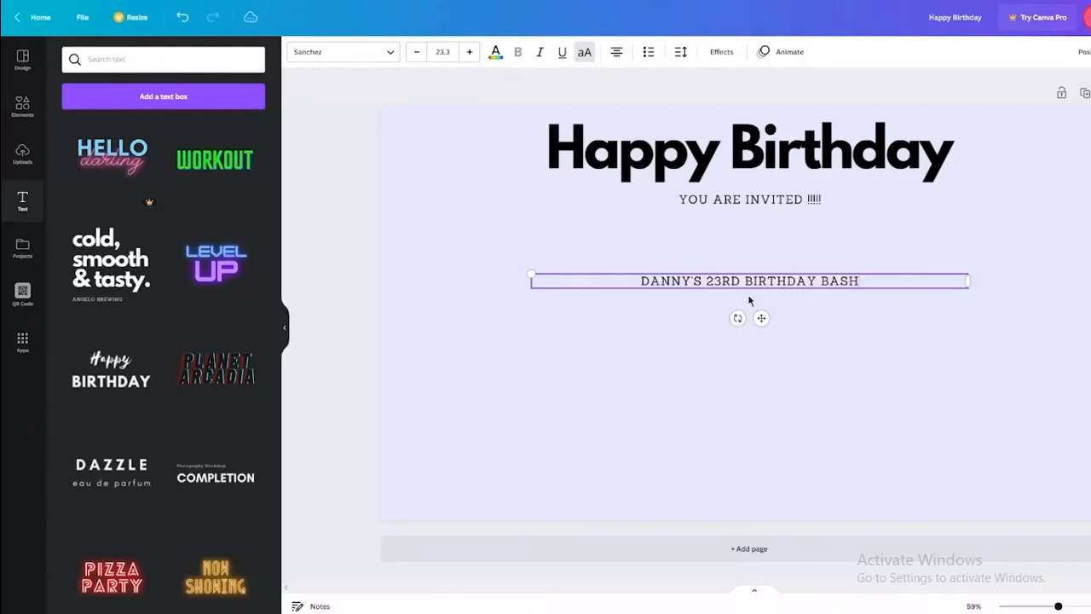
mouse_move(760, 318)
left_mouse_down()
mouse_move(769, 314)
mouse_move(761, 312)
left_mouse_up()
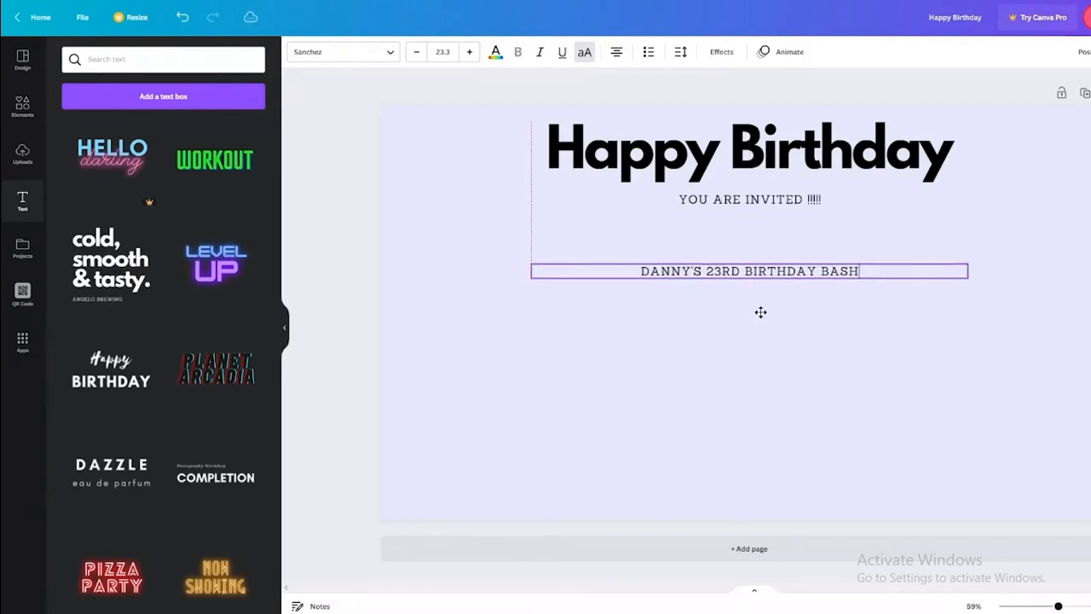
left_click_drag(760, 312, 757, 309)
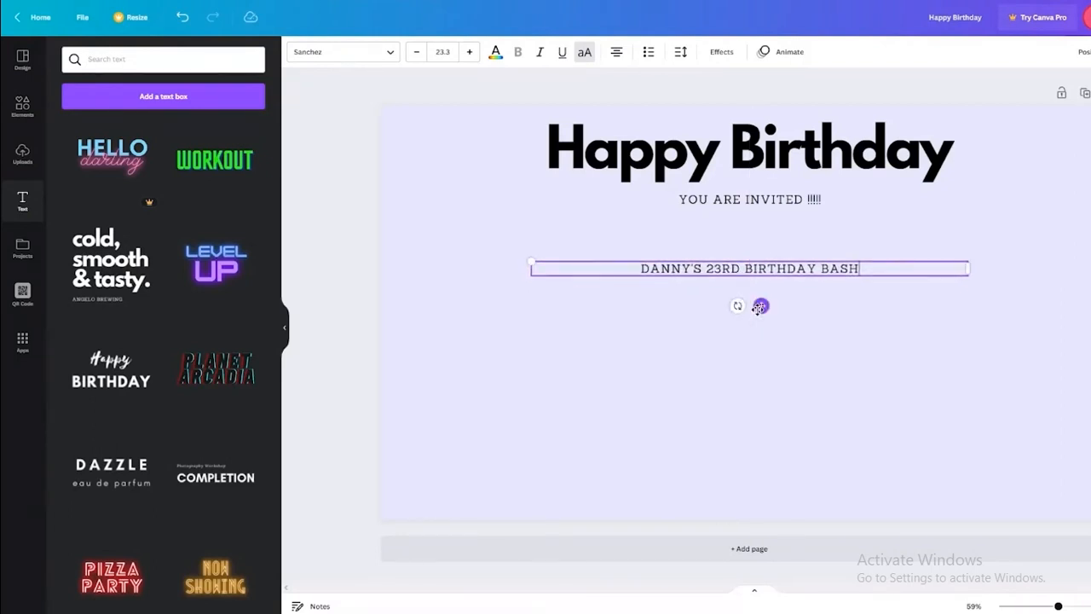
left_click(1088, 347)
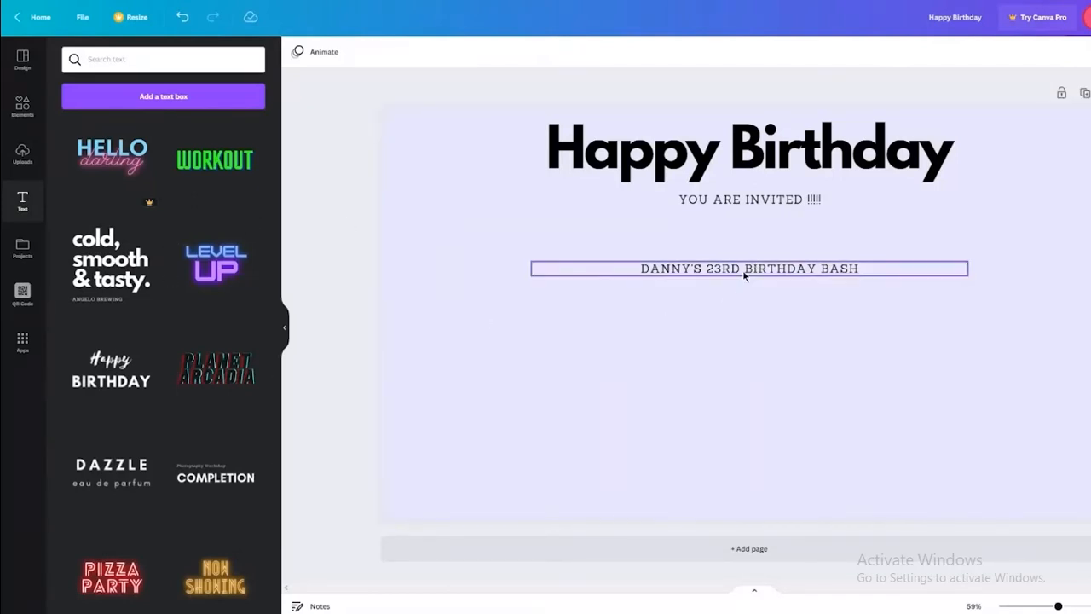
Duplicate the event line below it and replace its text with the street address.
left_click(744, 272)
key("ctrl+d")
left_click_drag(786, 276, 778, 294)
double_click(840, 293)
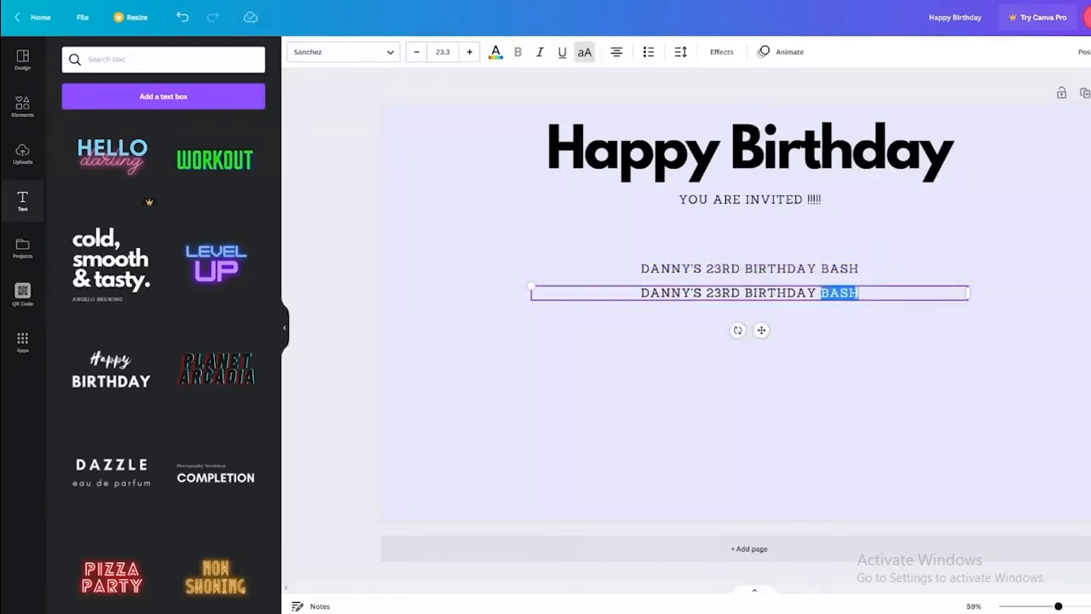
key("BackSpace")
key("BackSpace")
key("BackSpace")
key("BackSpace")
key("BackSpace")
key("BackSpace")
key("BackSpace")
key("BackSpace")
key("BackSpace")
key("BackSpace")
key("BackSpace")
key("BackSpace")
key("BackSpace")
key("BackSpace")
key("BackSpace")
key("BackSpace")
key("BackSpace")
key("BackSpace")
key("BackSpace")
key("BackSpace")
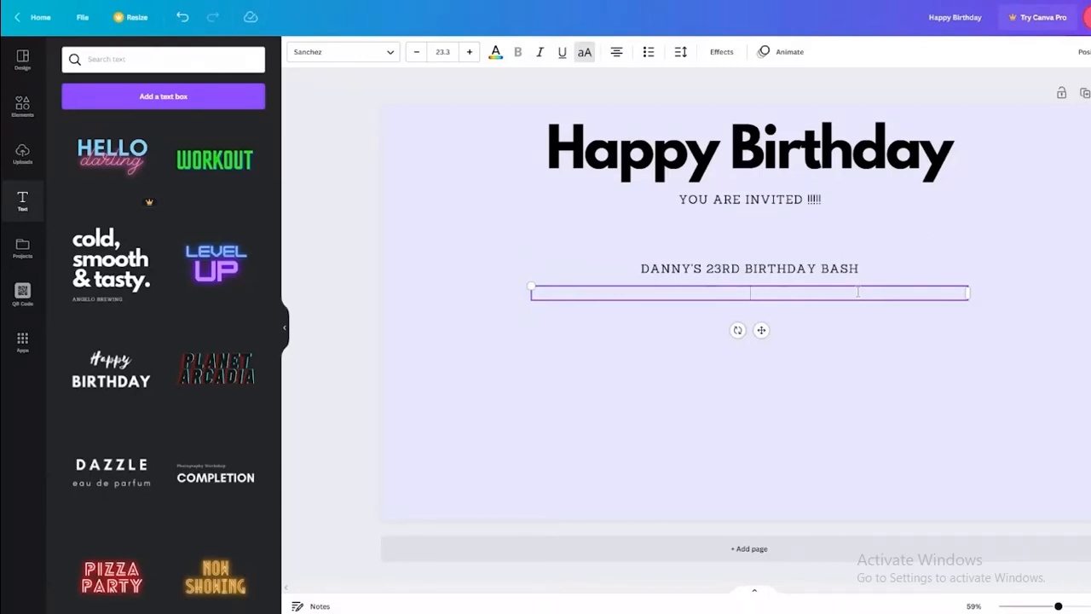
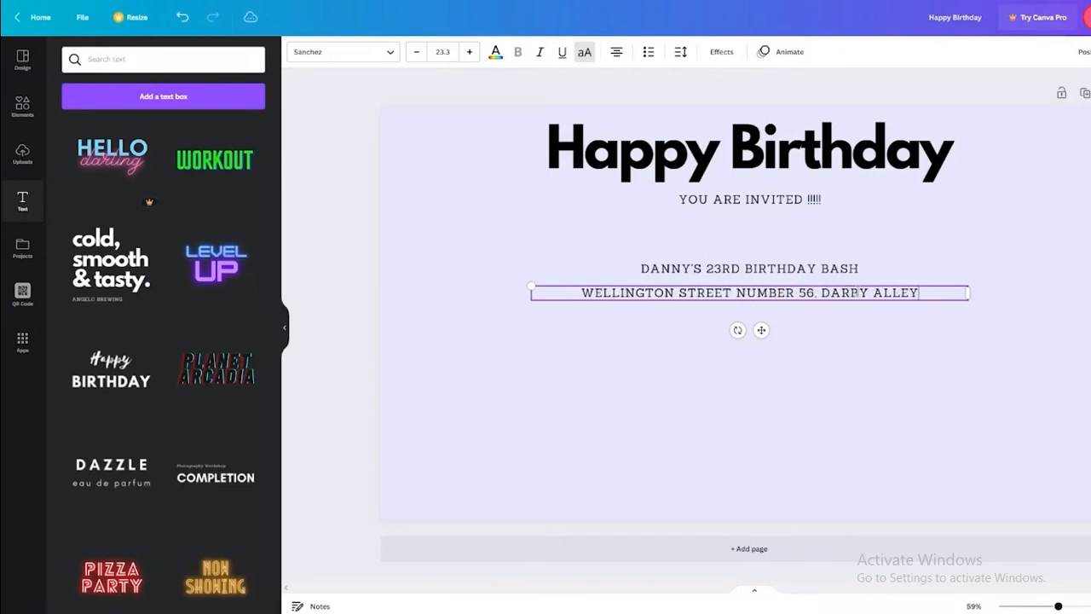
Add the lane and house number as a second address line and nudge the block lower.
key("Return")
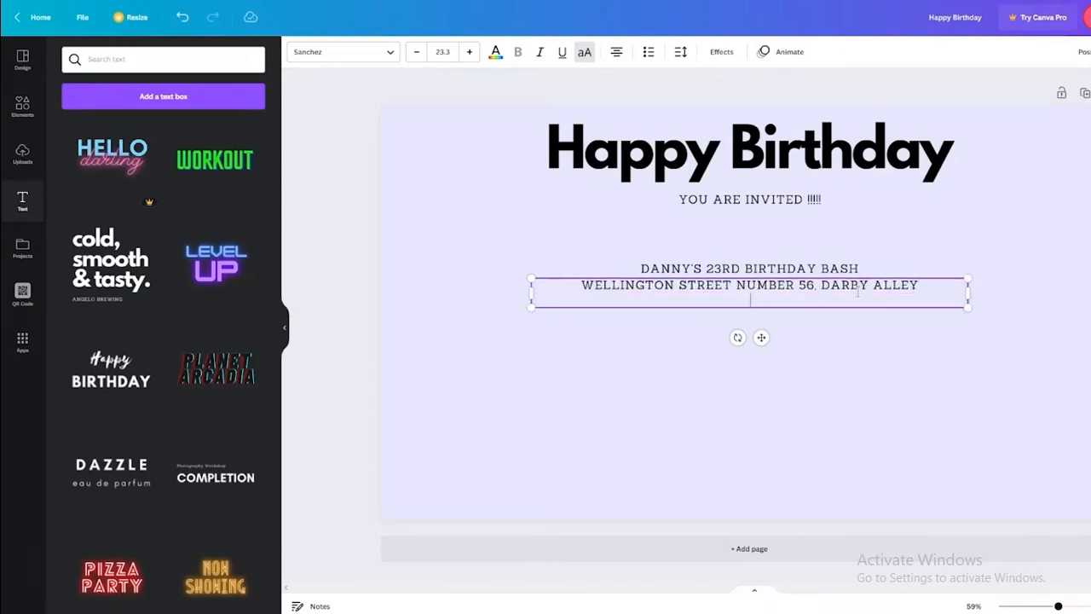
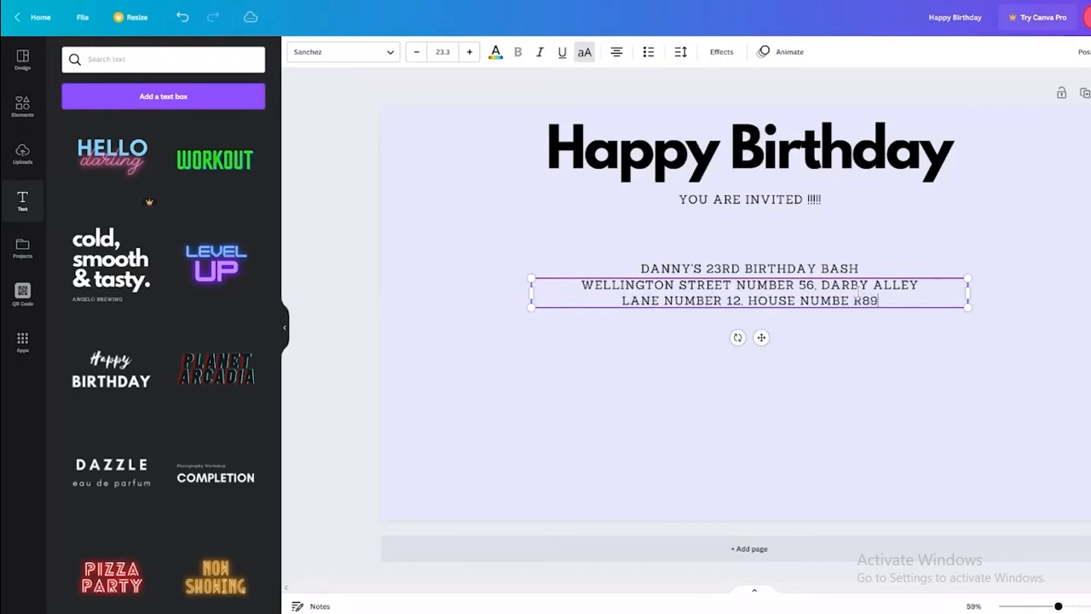
left_click(814, 367)
left_click(801, 310)
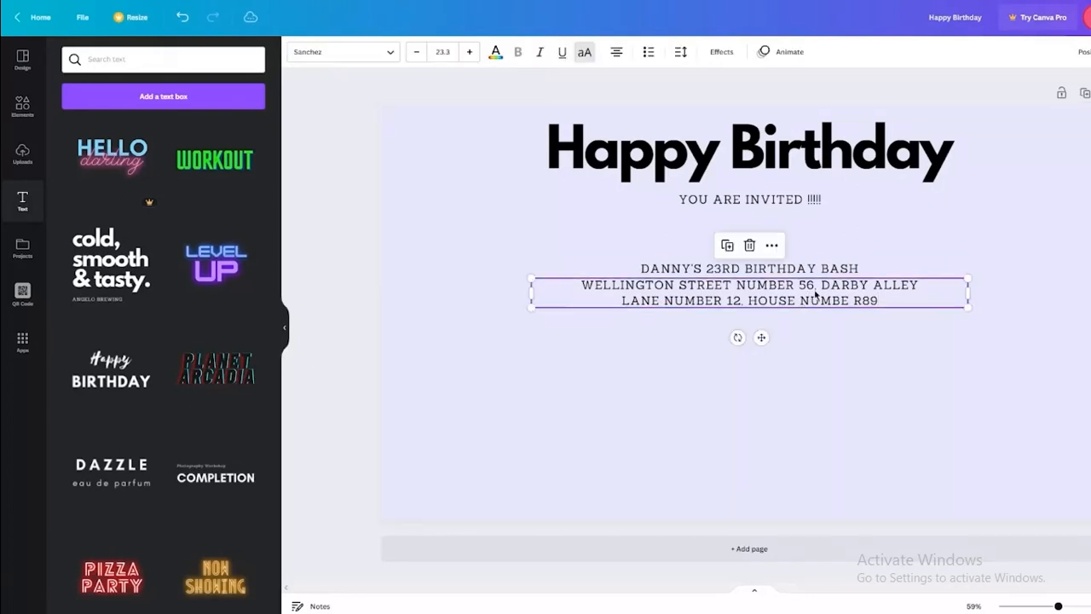
left_click_drag(760, 338, 758, 342)
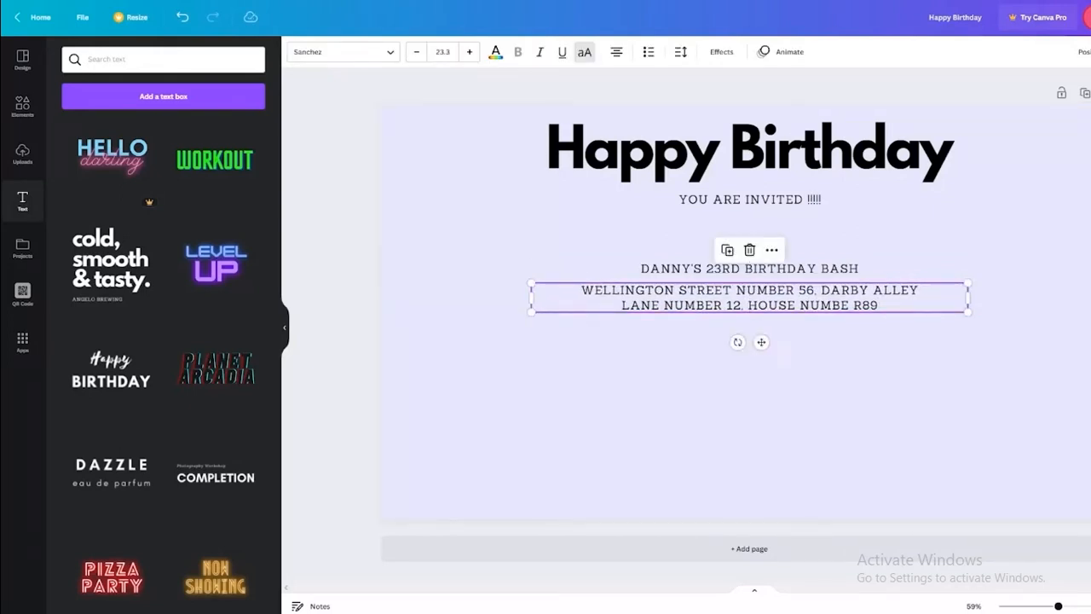
left_click(948, 337)
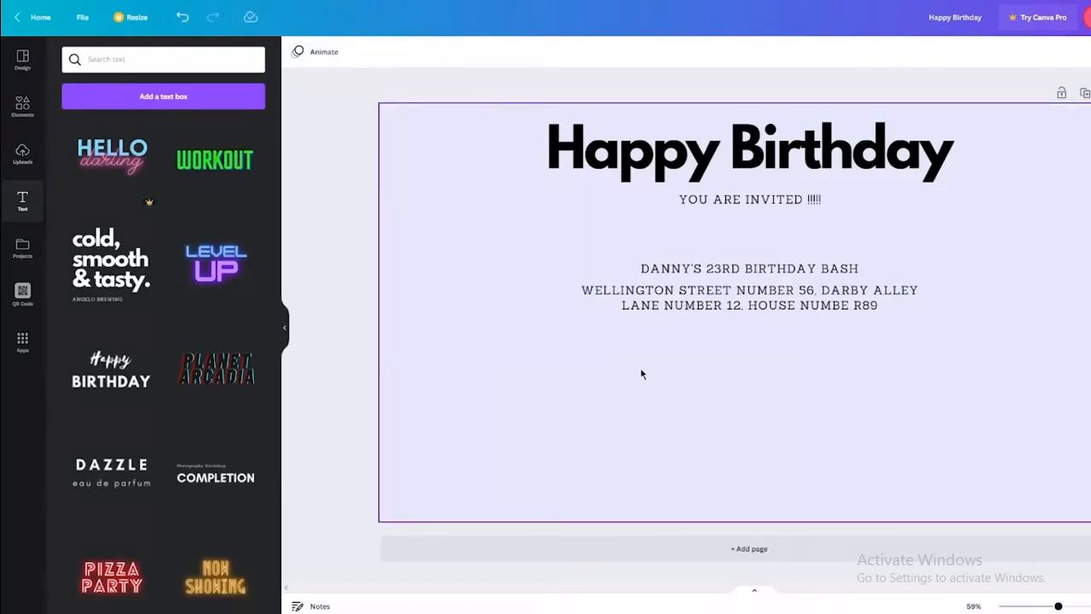
Copy the event line below the address and change its text to 'VENUE:'.
left_click(716, 269)
left_click_drag(716, 271, 750, 337)
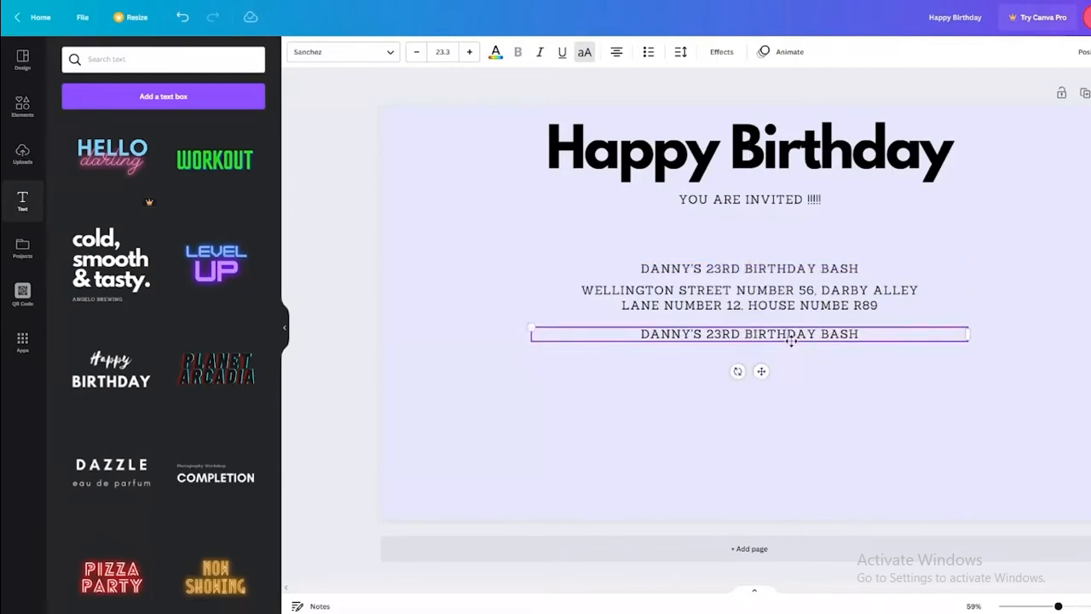
left_click_drag(855, 334, 576, 342)
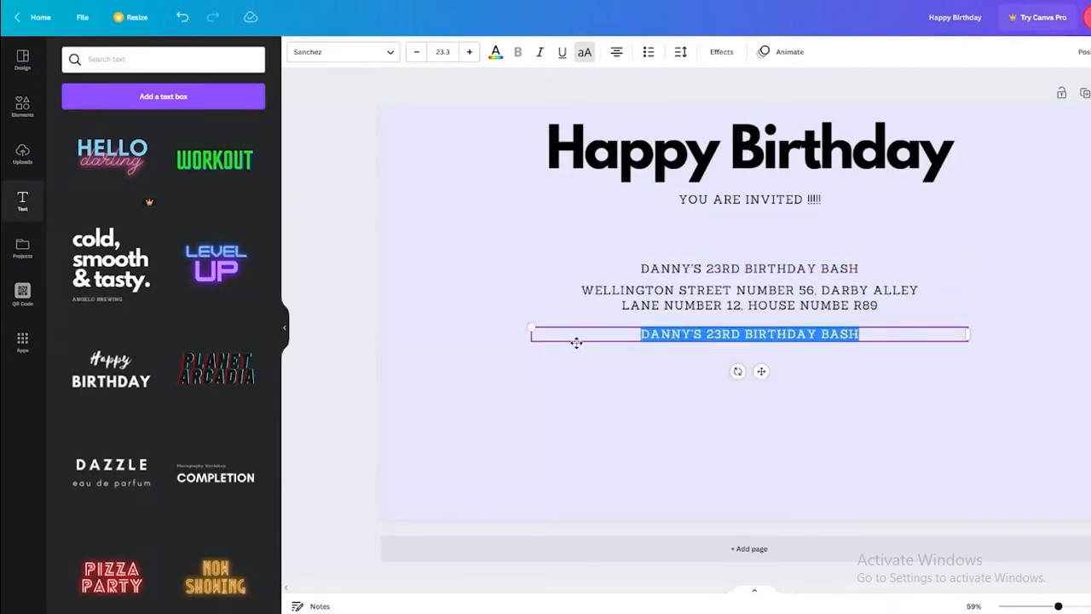
type("VENUE")
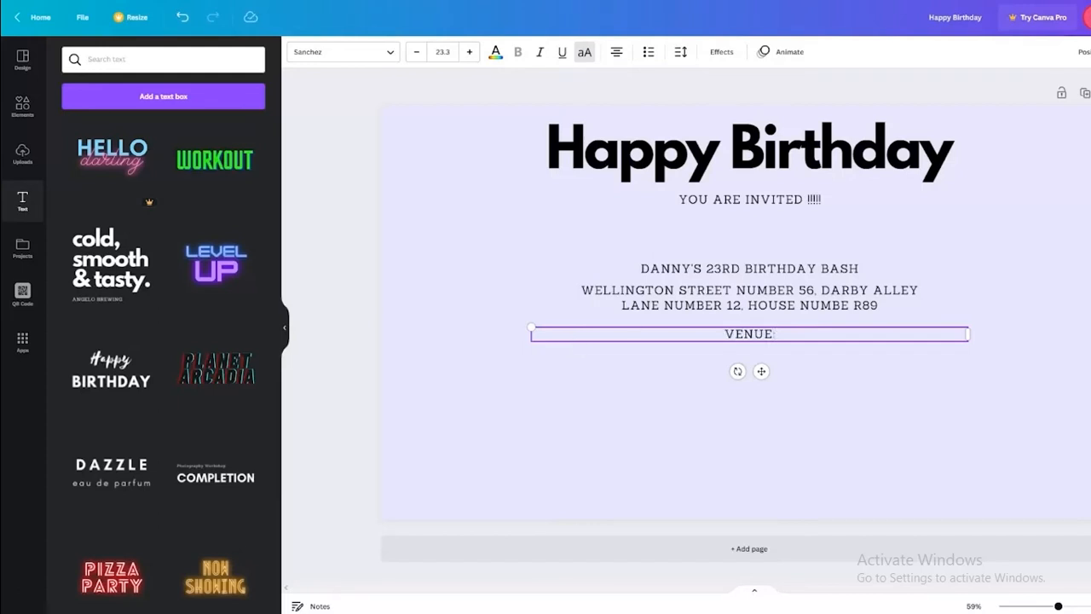
type(":")
left_click(802, 313)
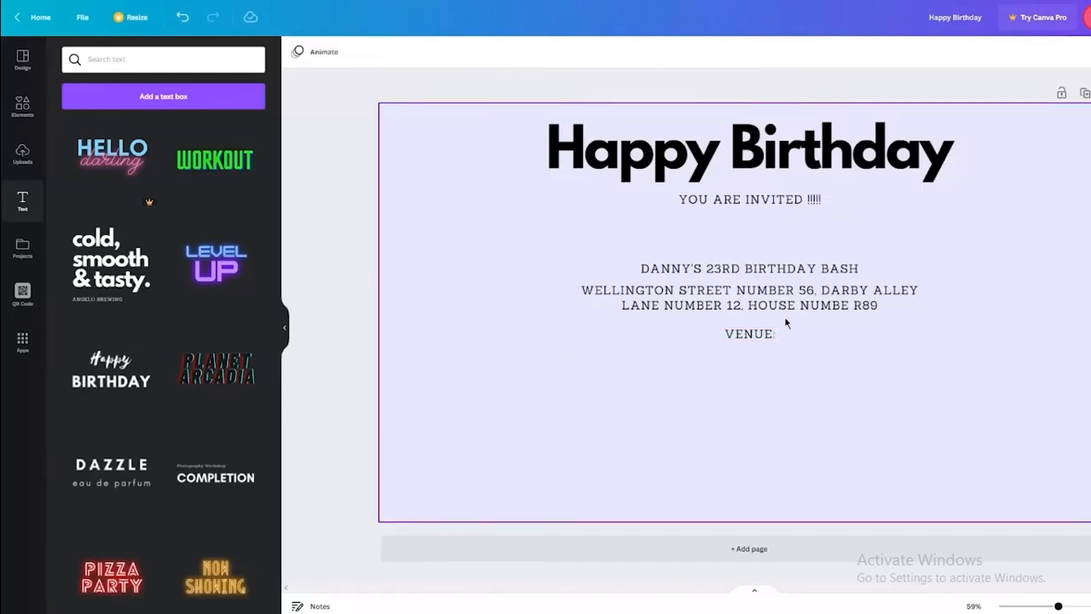
left_click_drag(805, 274, 805, 279)
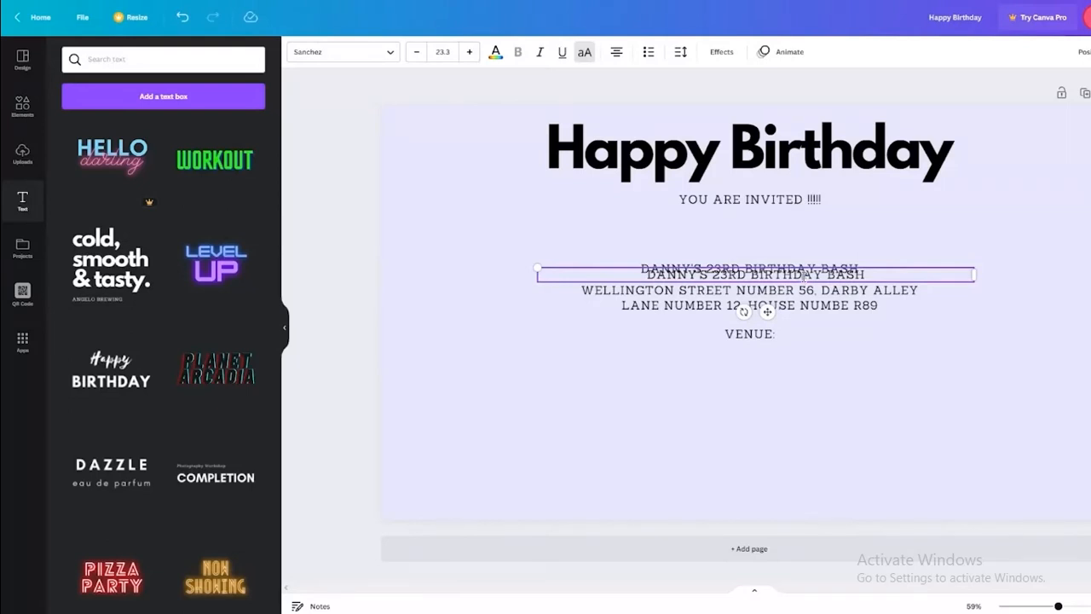
key("ctrl+z")
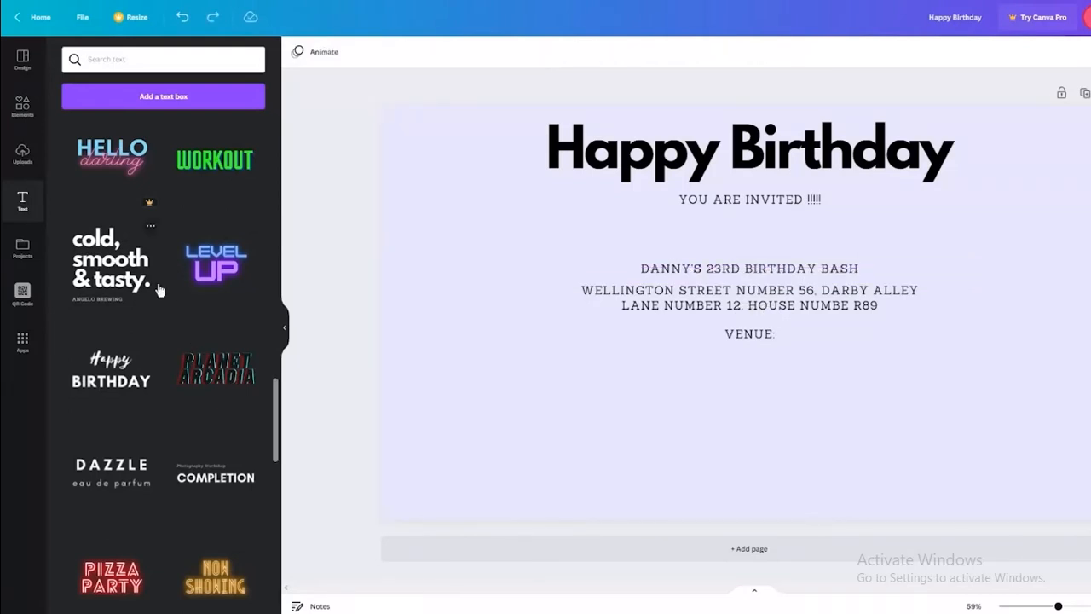
Copy the Happy Birthday heading below, retype it 'Olive Garden', and delete its extra subtitle.
scroll(157, 290, "down", 2)
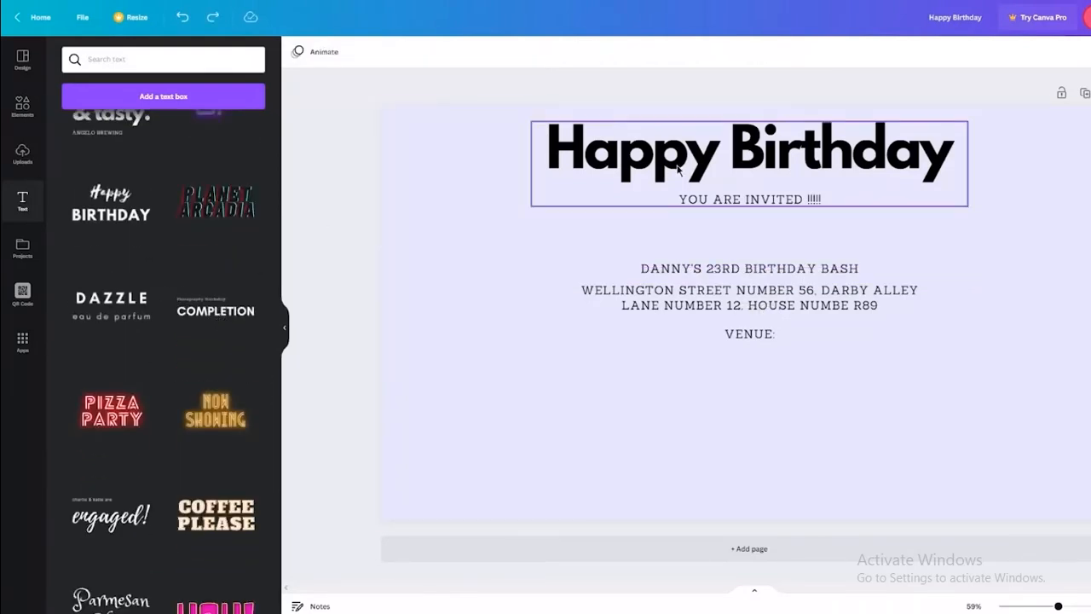
left_click_drag(679, 169, 777, 394)
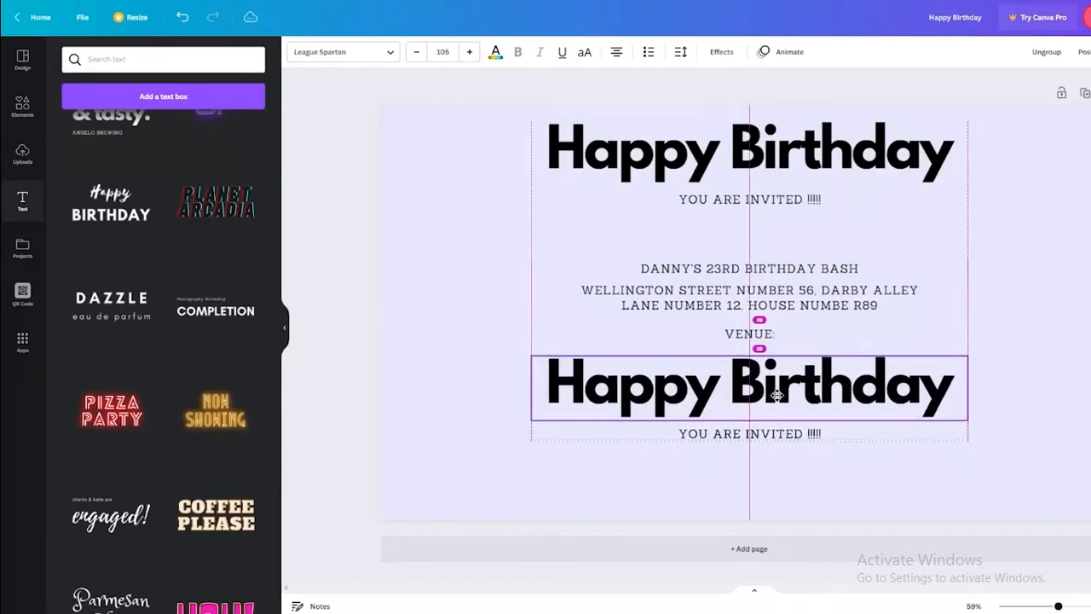
double_click(778, 394)
key("BackSpace")
key("BackSpace")
key("BackSpace")
key("BackSpace")
key("BackSpace")
key("BackSpace")
key("BackSpace")
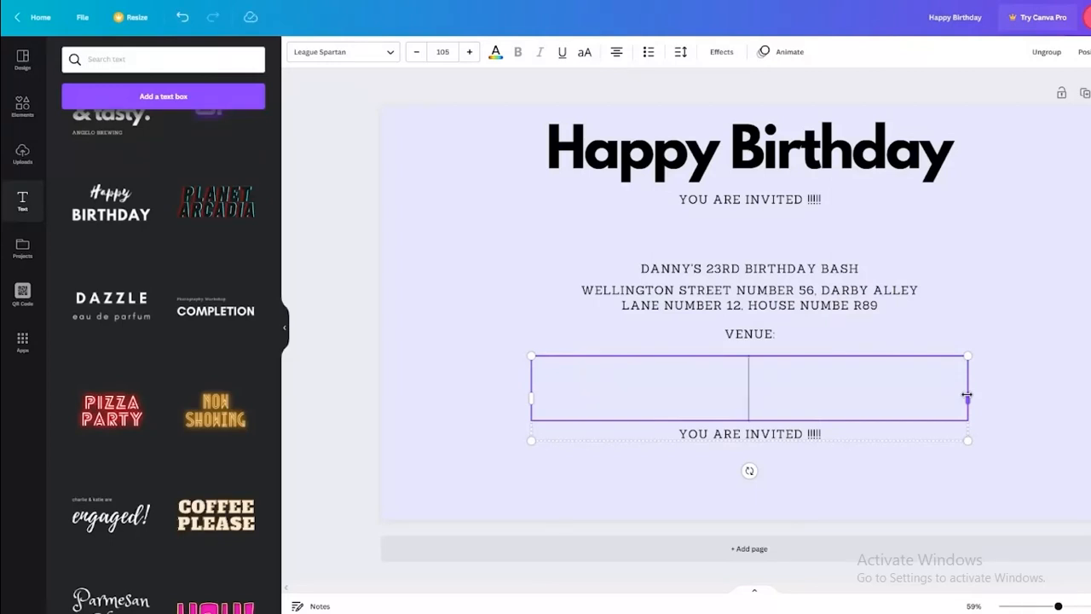
type("O")
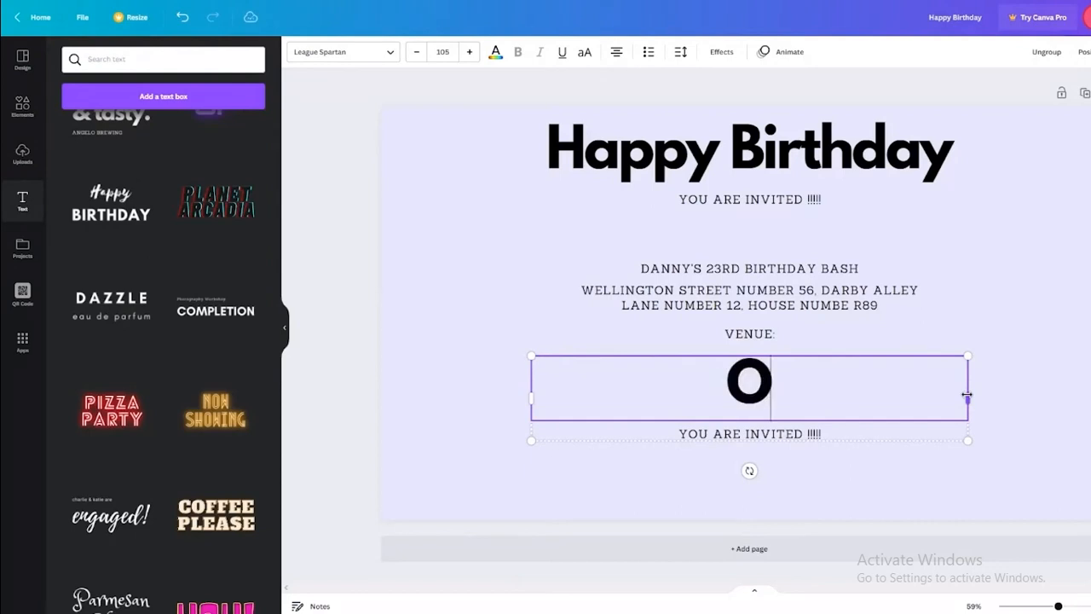
type("live Garden")
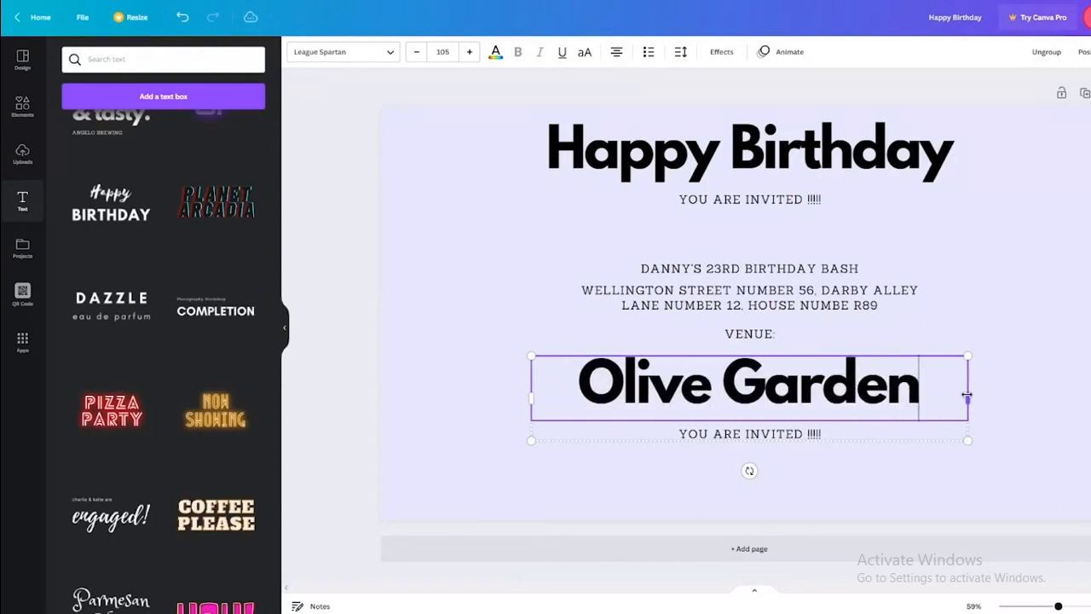
left_click(782, 437)
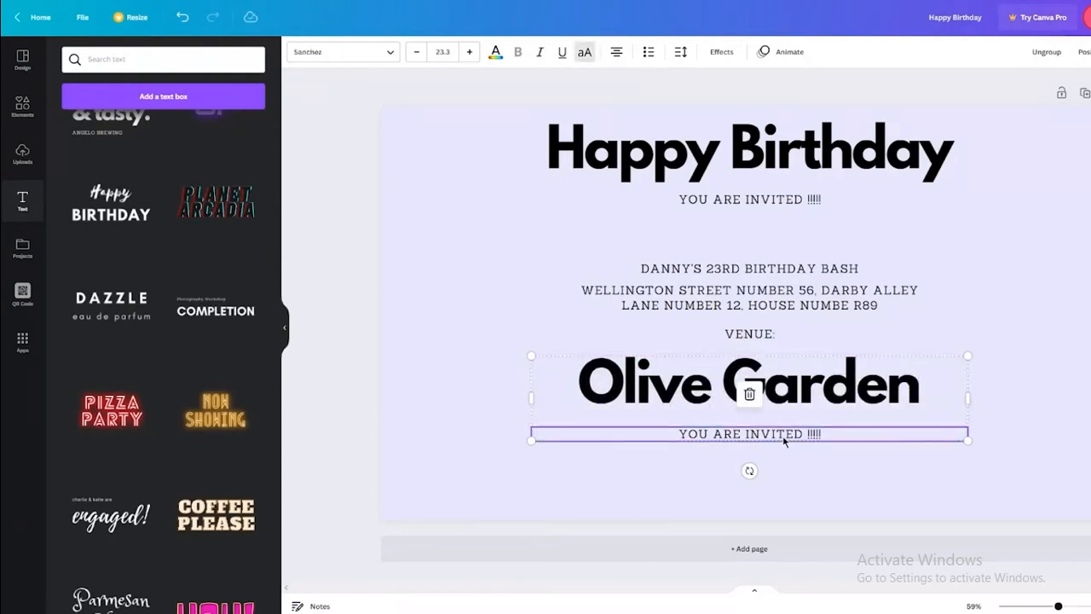
key("Delete")
left_click_drag(816, 392, 793, 391)
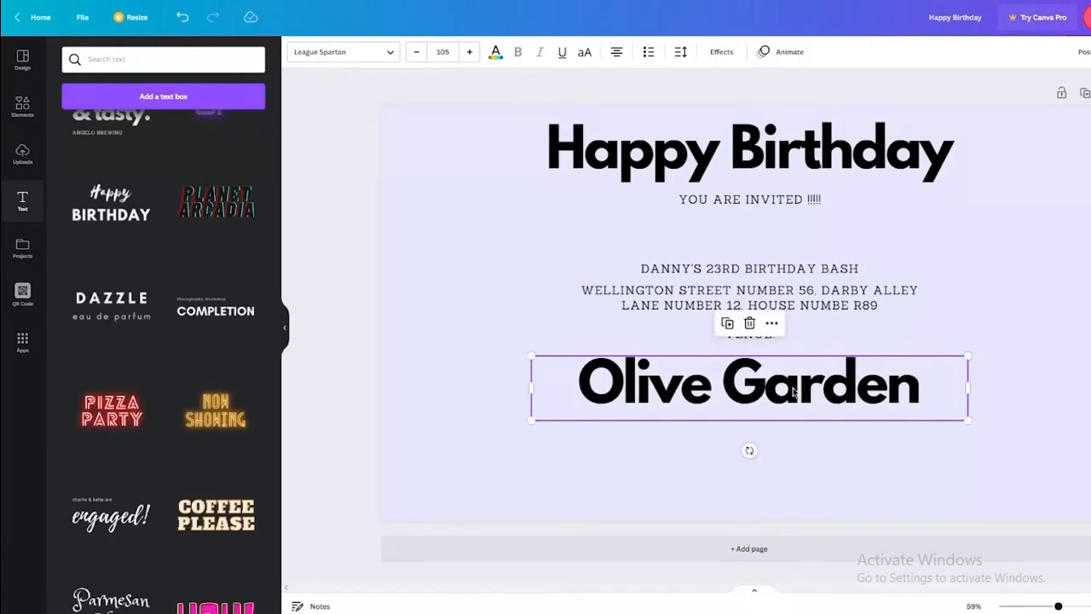
Try several text colours on 'Olive Garden', settling on deep purple.
left_click(496, 51)
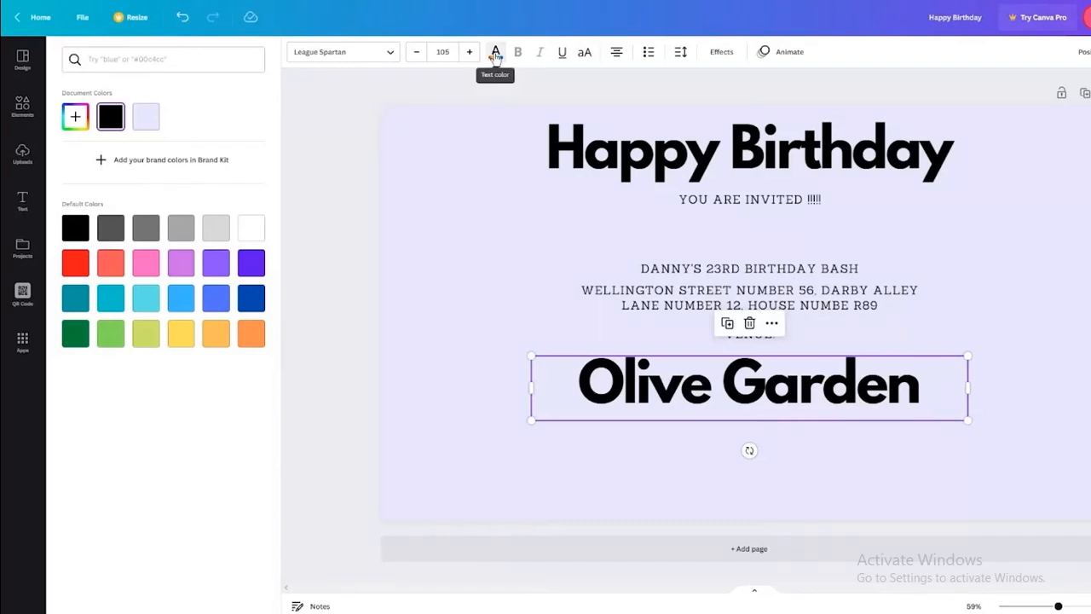
left_click(252, 229)
left_click(251, 263)
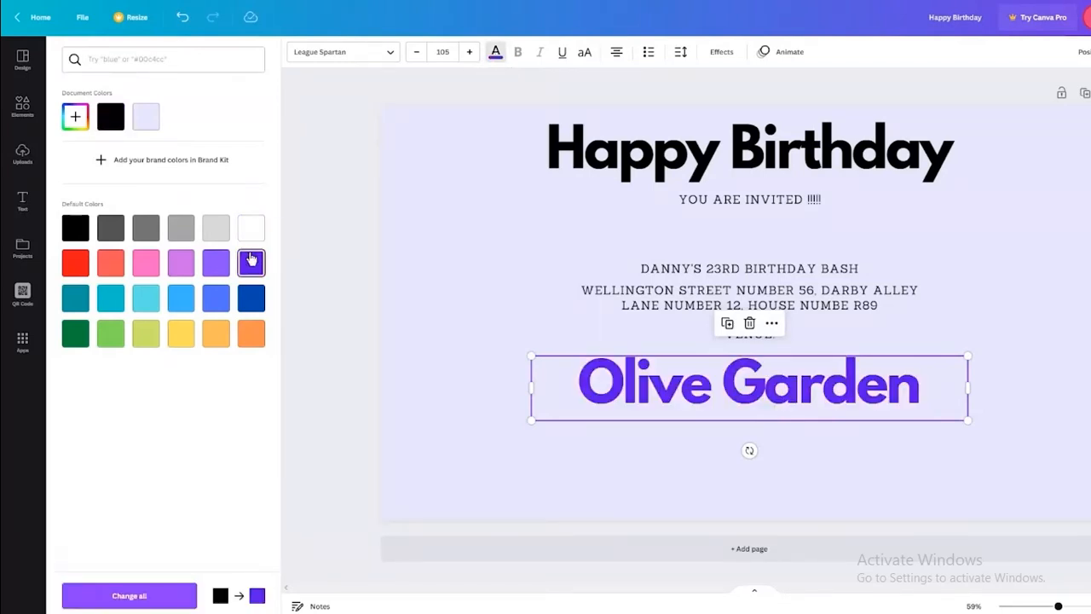
left_click(243, 298)
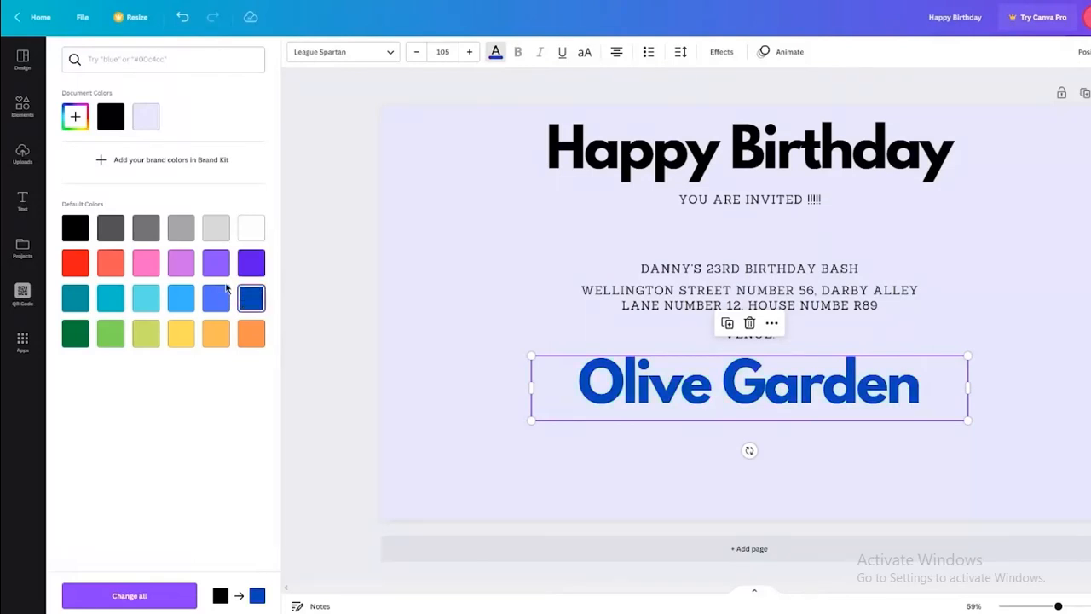
left_click(215, 298)
left_click(182, 301)
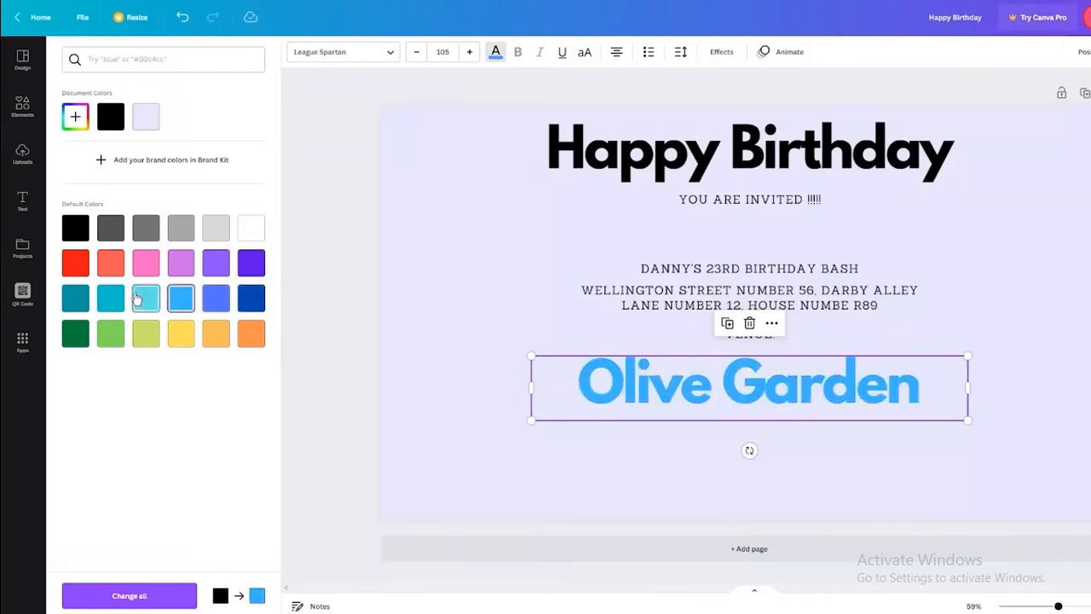
left_click(157, 268)
left_click(180, 262)
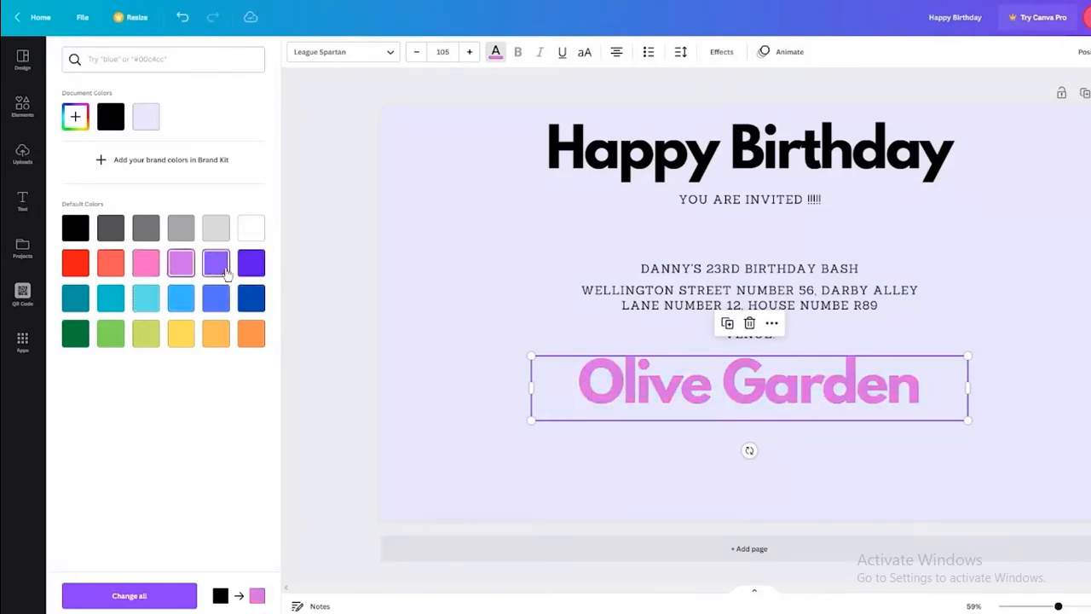
left_click(248, 268)
left_click(300, 255)
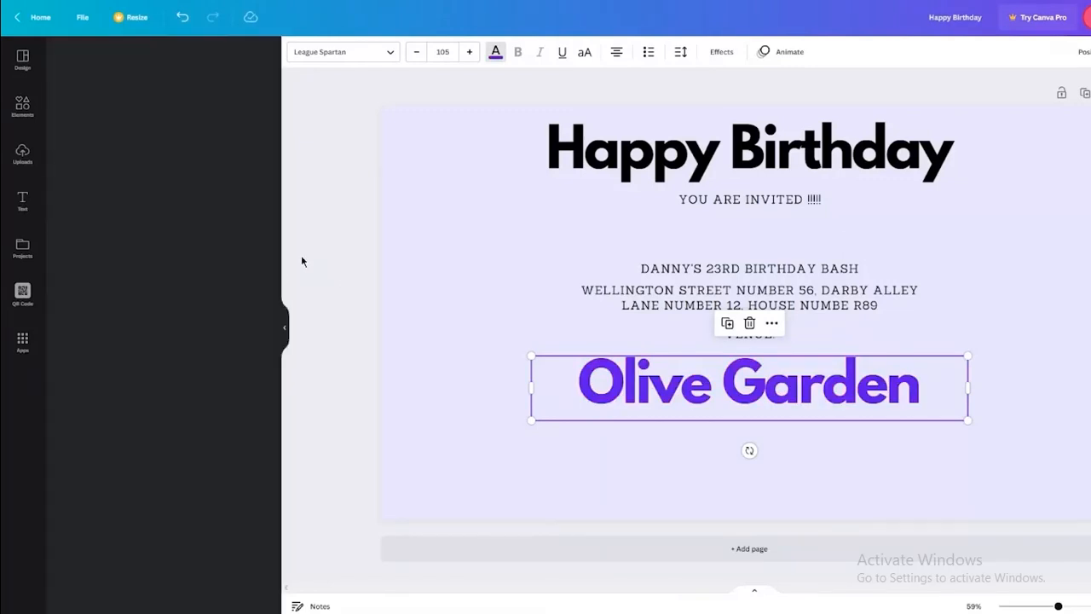
left_click(1088, 345)
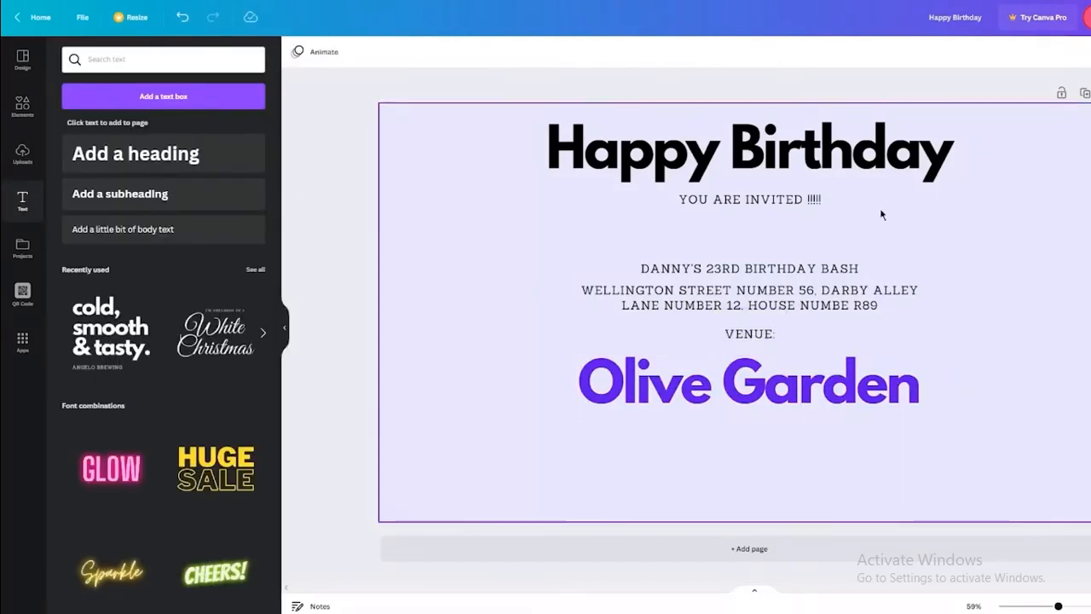
Colour the 'Happy Birthday' heading orange.
left_click(860, 179)
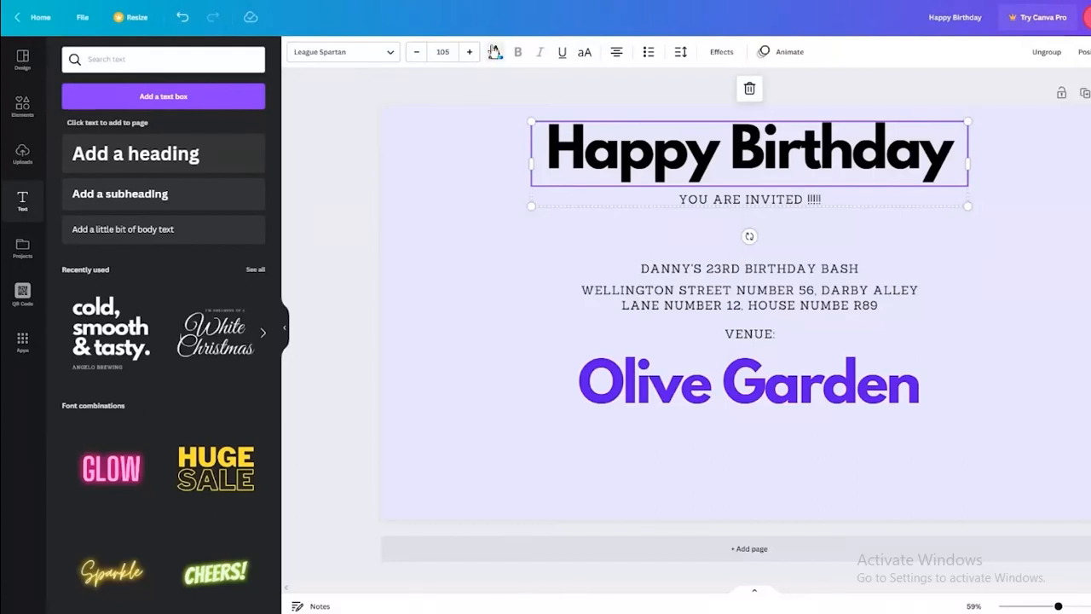
left_click(495, 52)
left_click(189, 239)
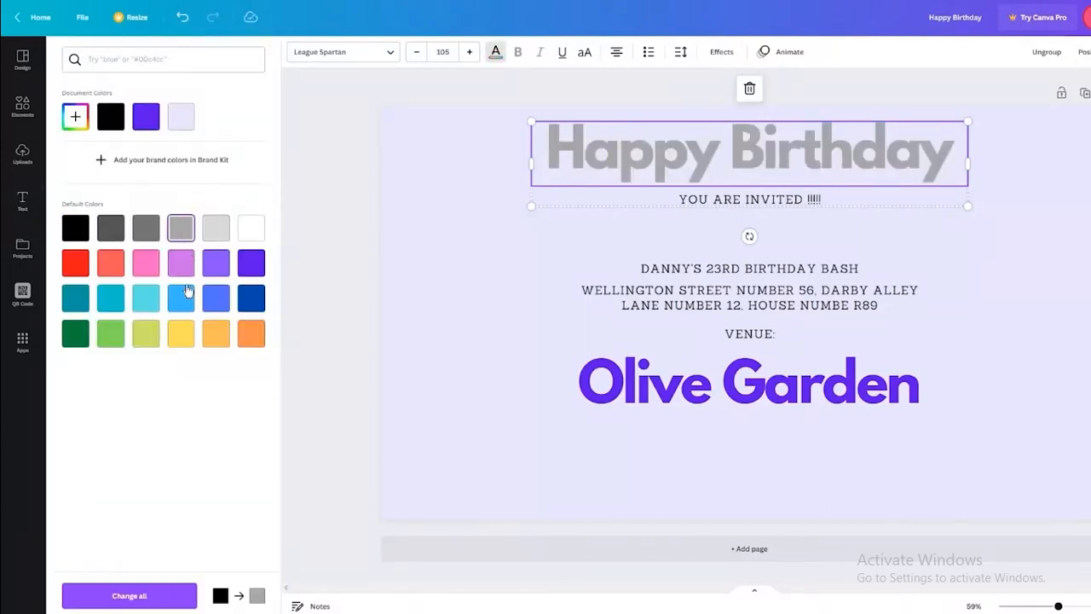
left_click(183, 296)
left_click(248, 335)
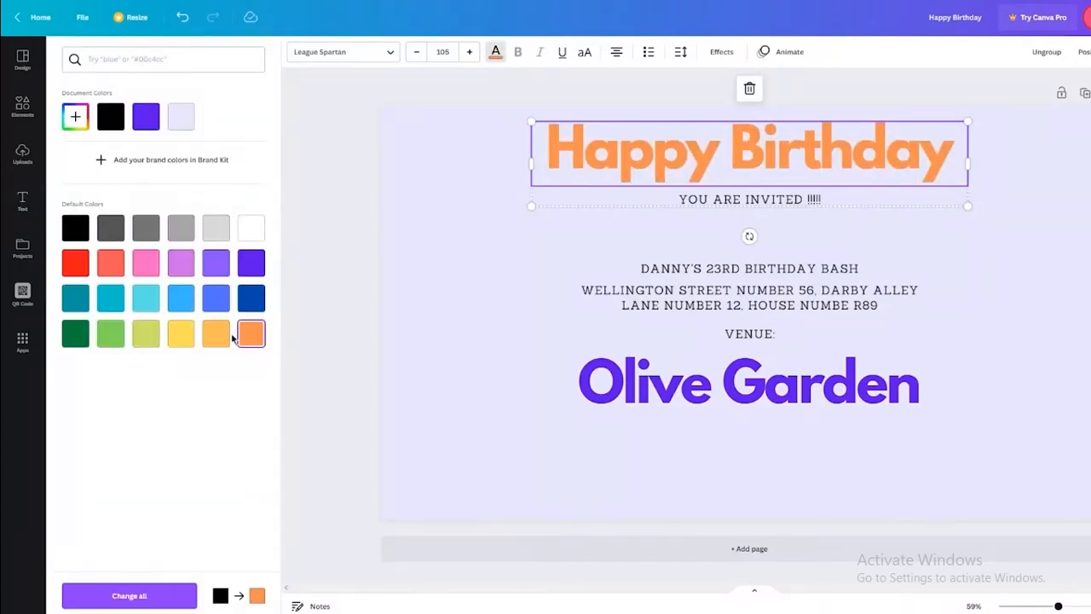
left_click(341, 279)
Try several colours on 'YOU ARE INVITED !!!!!', settling on dark green.
left_click(706, 201)
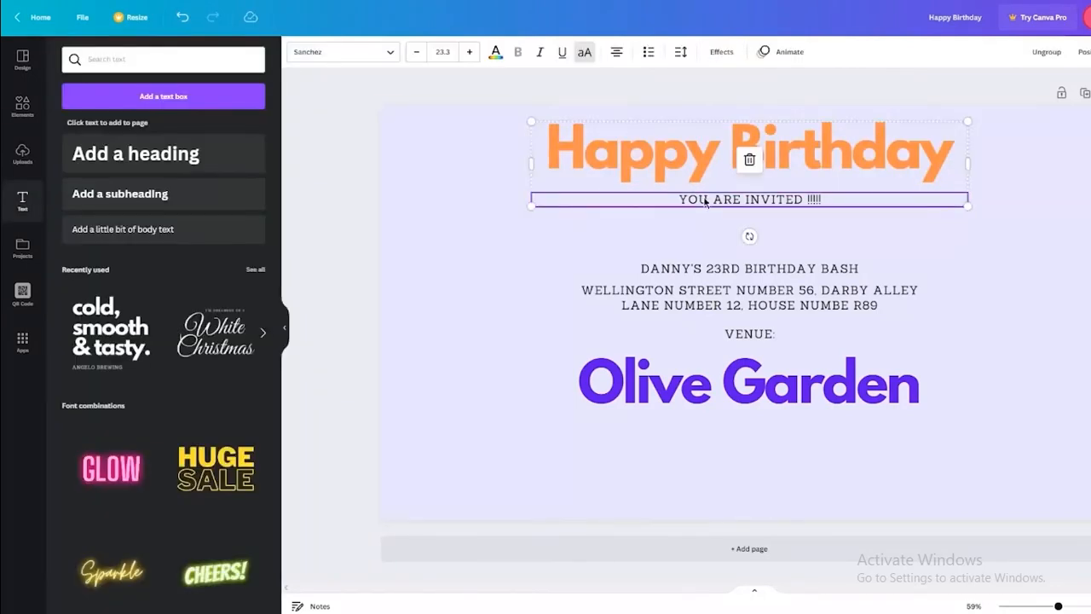
left_click(495, 53)
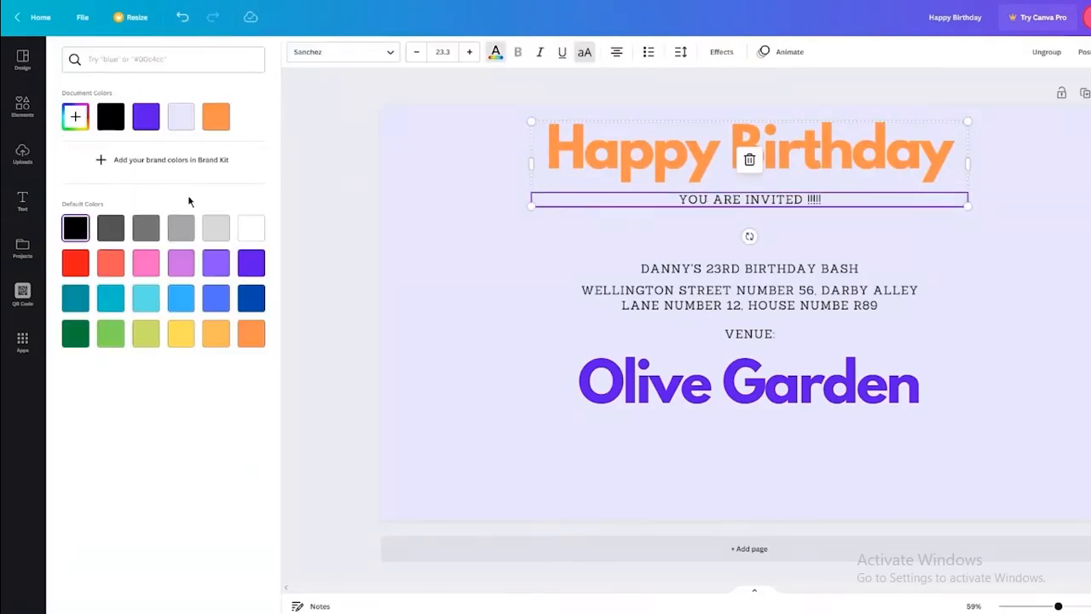
left_click(110, 262)
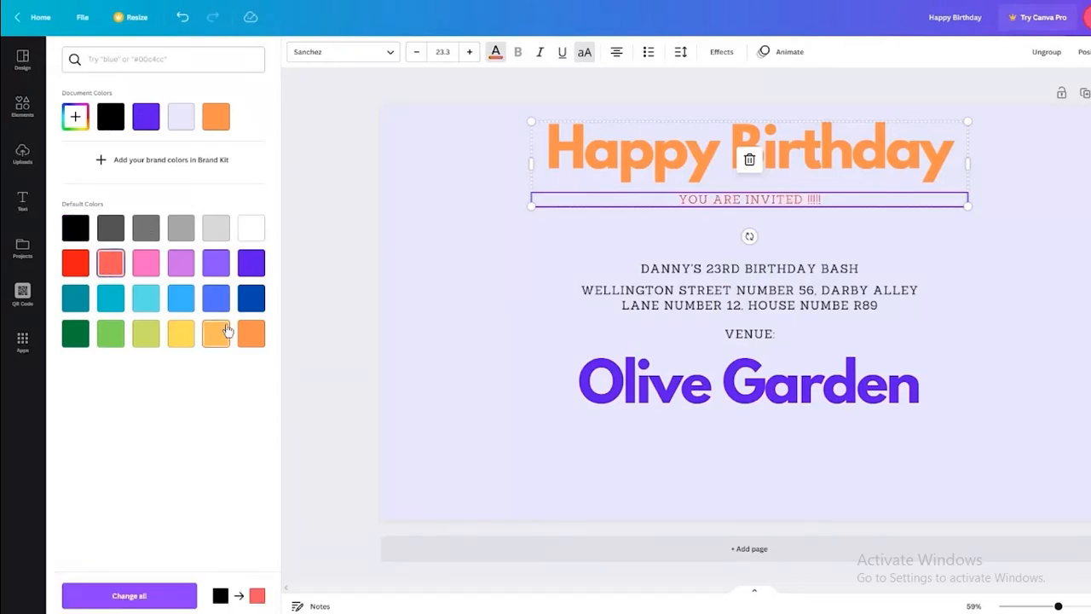
left_click(219, 300)
left_click(252, 288)
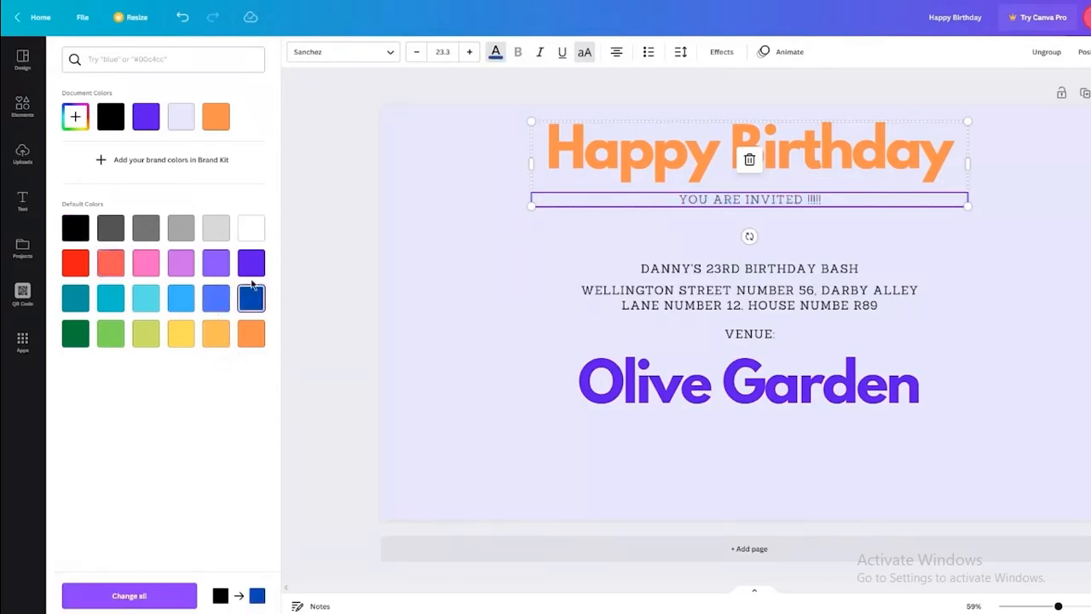
left_click(252, 271)
left_click(154, 337)
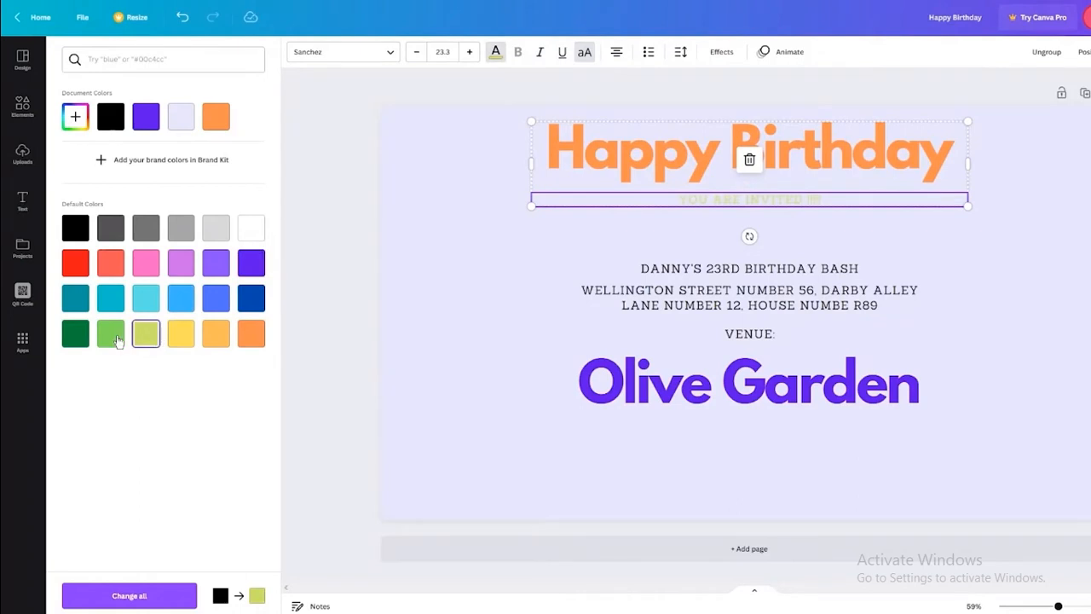
left_click(112, 337)
left_click(75, 334)
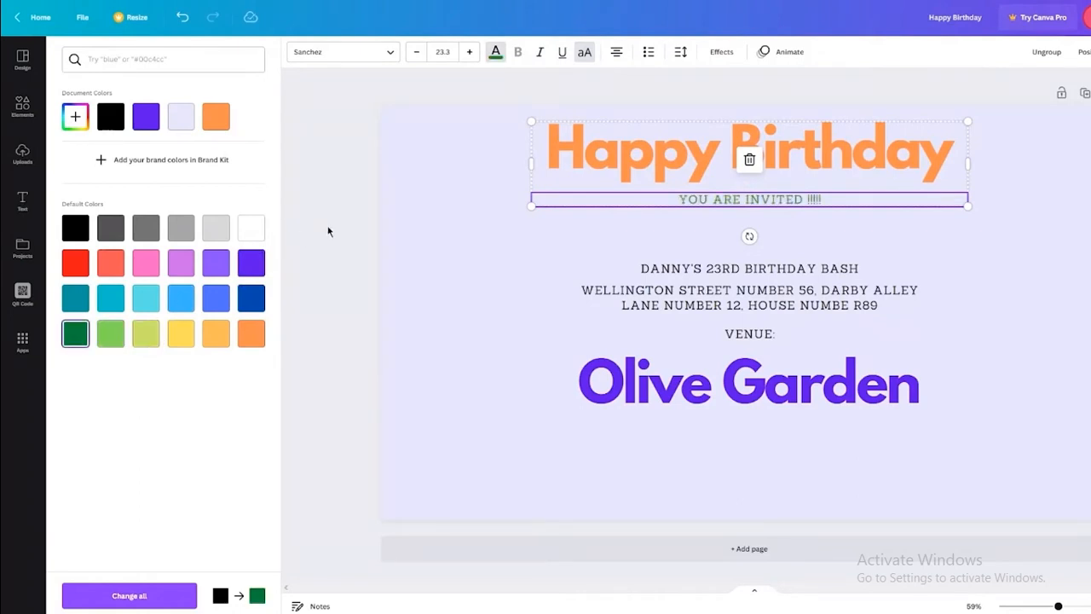
left_click(328, 231)
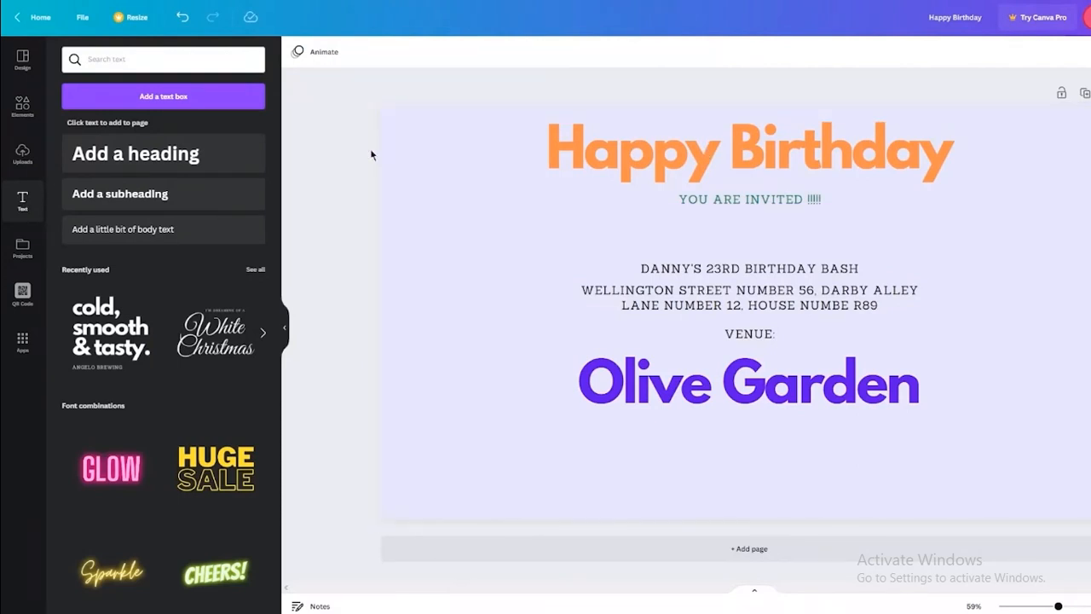
Check the page background and heading text colour options, leaving both unchanged.
left_click(463, 158)
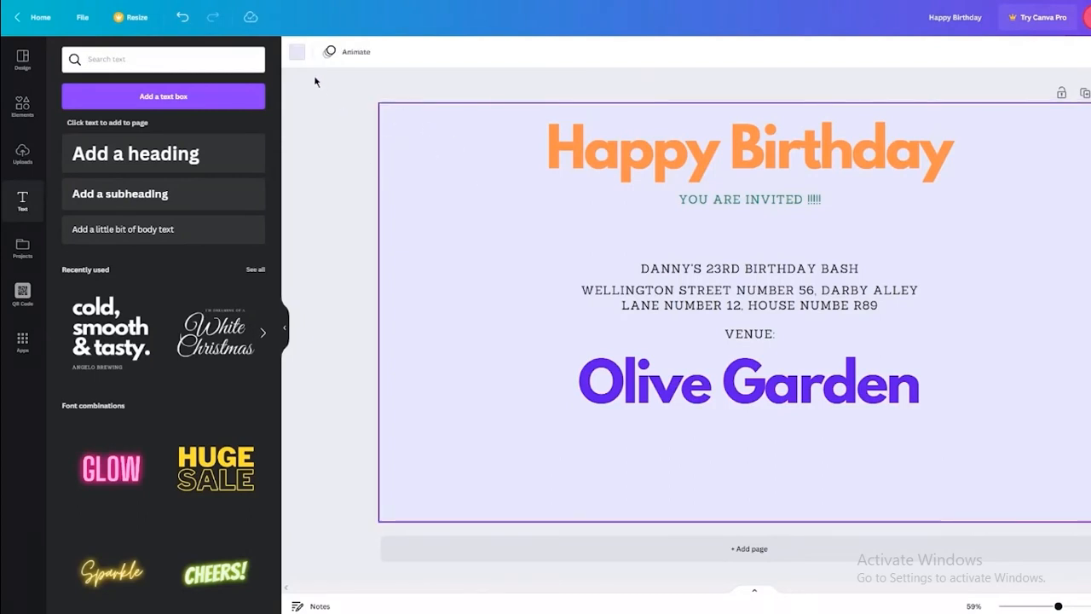
left_click(297, 56)
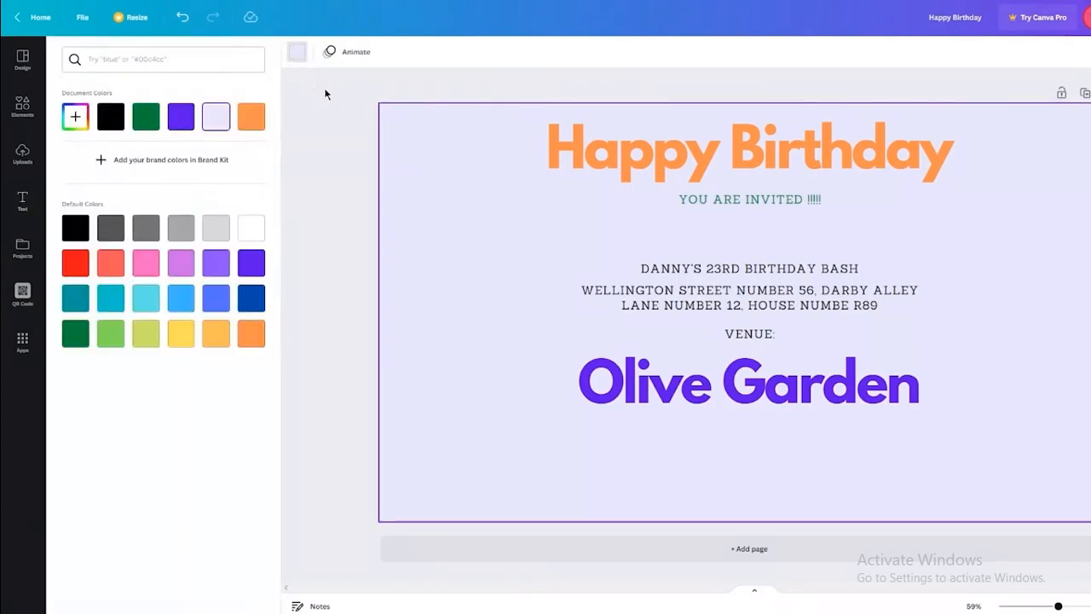
left_click(513, 128)
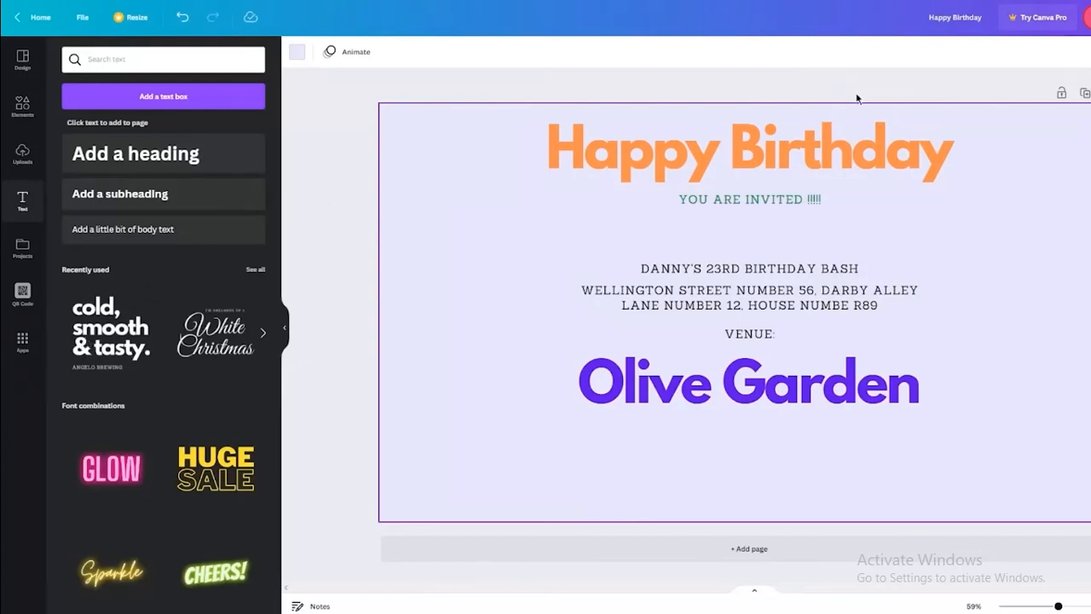
left_click(758, 162)
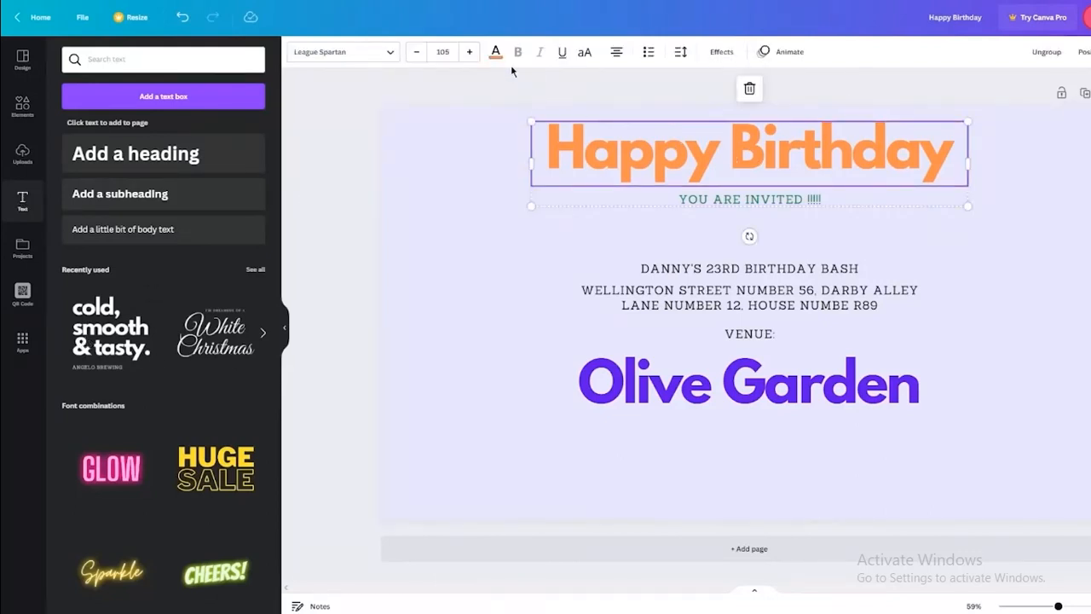
left_click(496, 58)
left_click(497, 58)
left_click(703, 103)
Try uppercase and underline on the Happy Birthday heading, keeping it mixed case and un-underlined.
left_click(697, 154)
left_click(585, 52)
left_click(585, 53)
left_click(585, 53)
left_click(585, 52)
left_click(560, 55)
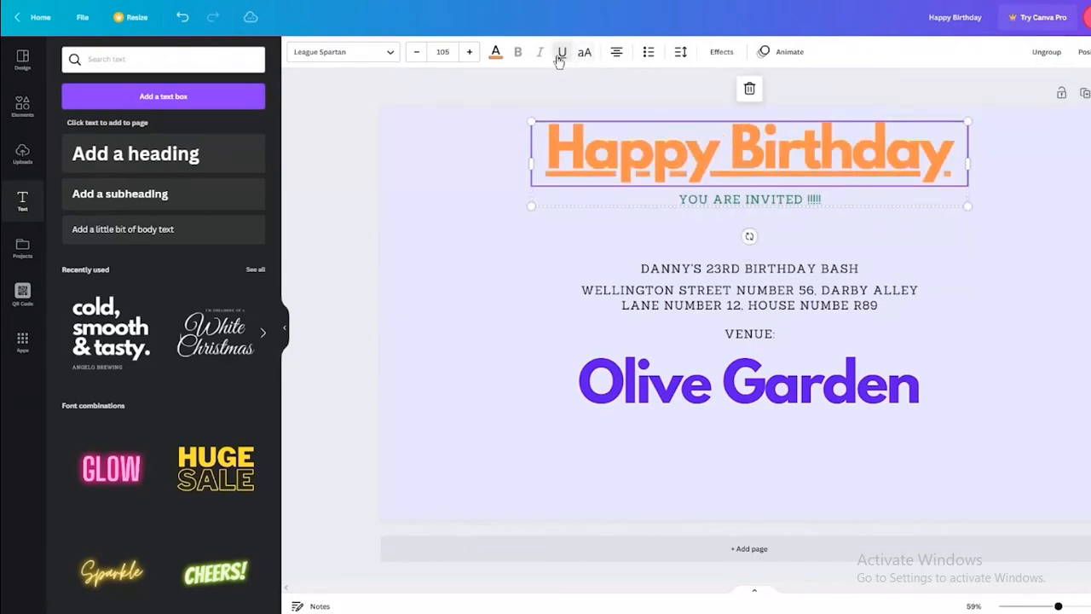
left_click(560, 54)
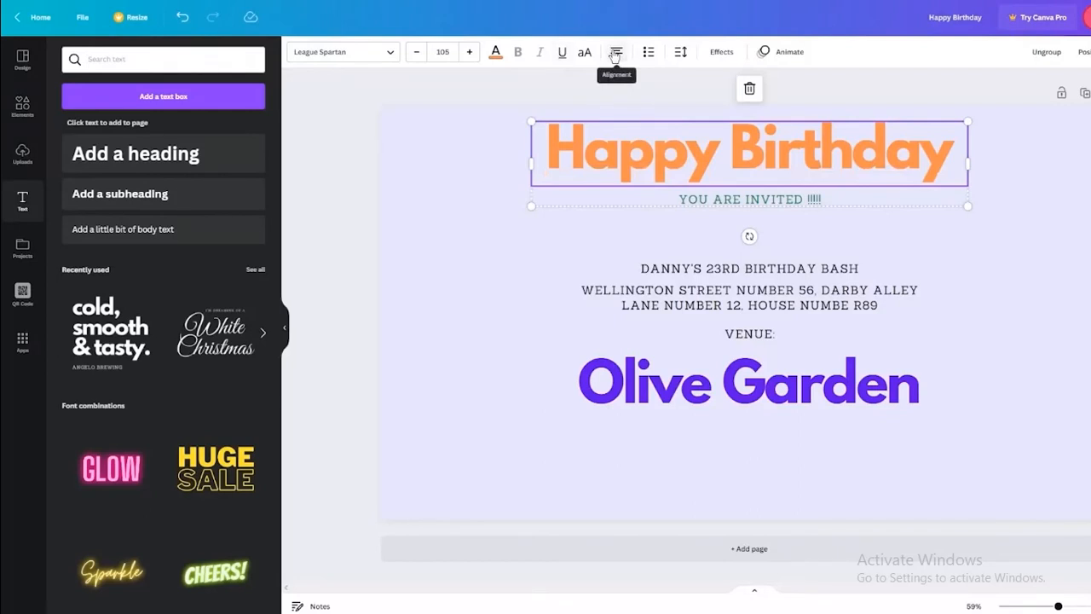
Cycle the heading's alignment back to centred, then try bulleted and numbered list styles.
left_click(615, 54)
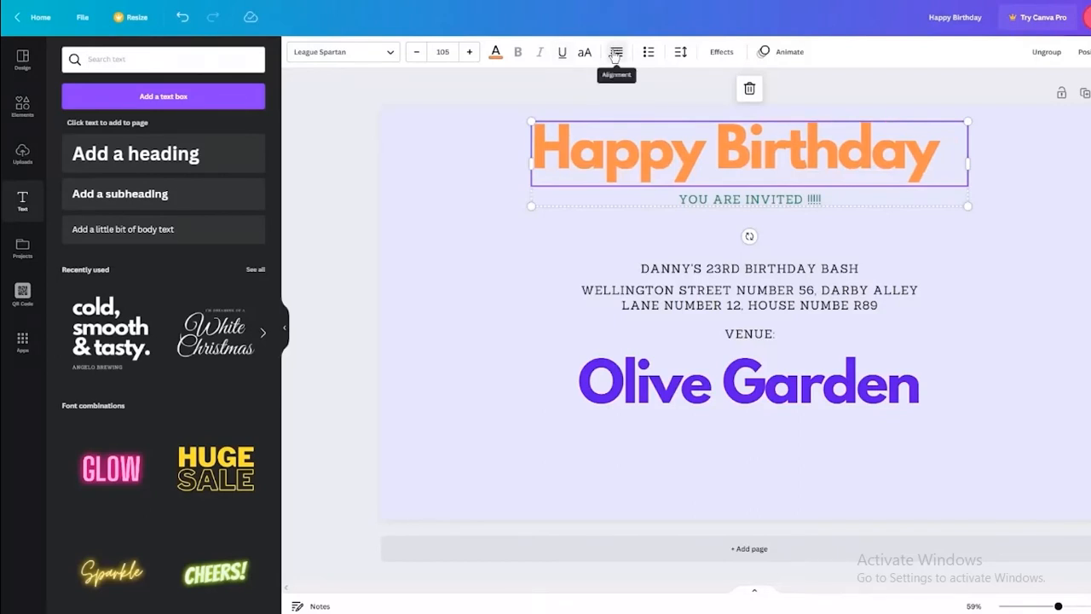
left_click(615, 53)
left_click(615, 53)
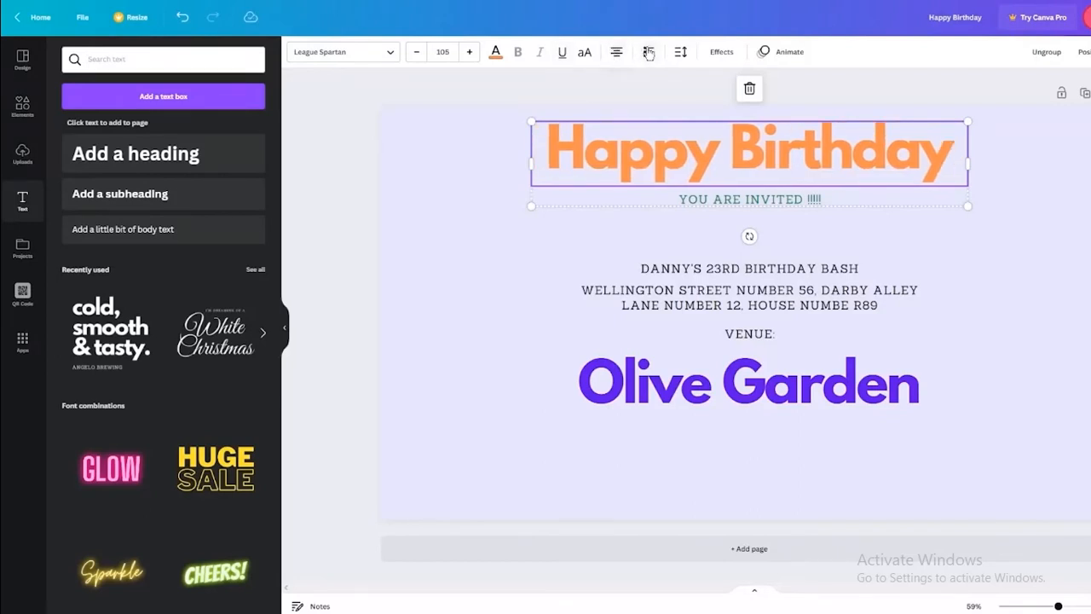
left_click(647, 52)
left_click(647, 52)
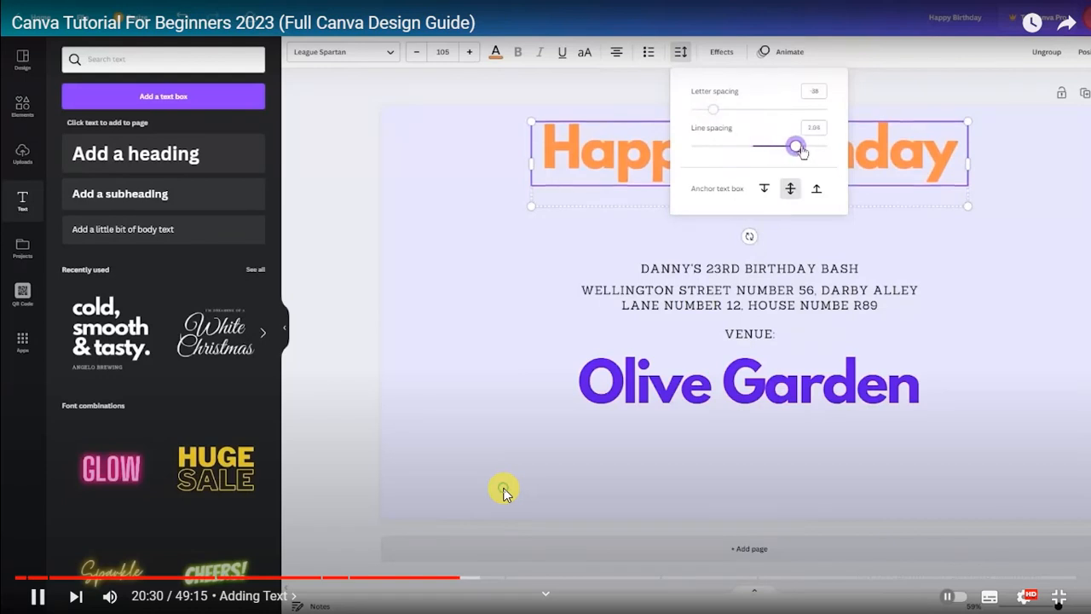
Pause the Canva tutorial video at 20:33 and exit full-screen playback.
left_click(503, 493)
left_click(504, 493)
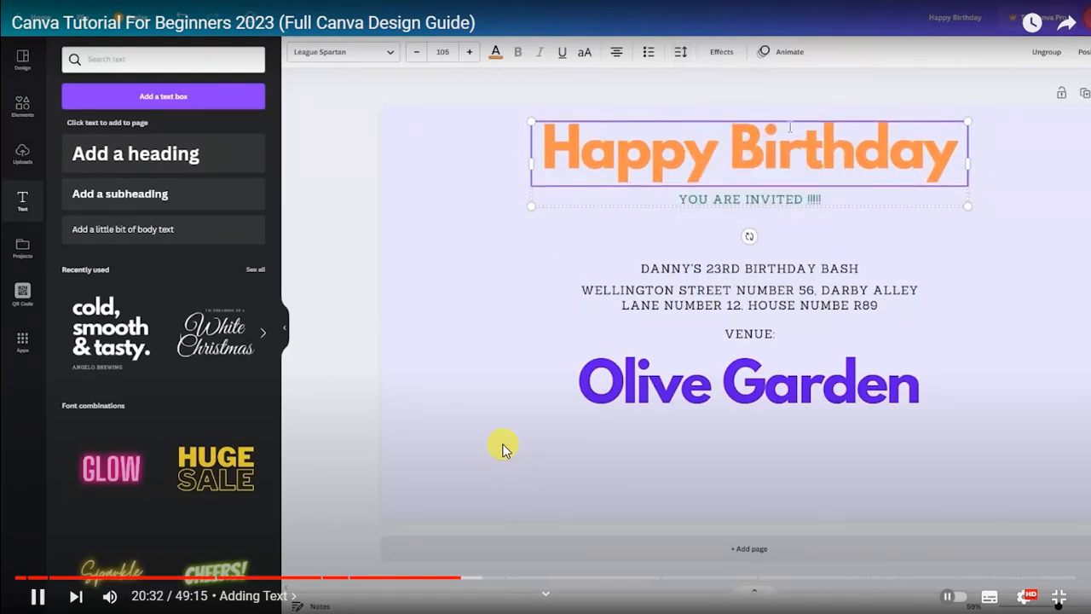
left_click(503, 449)
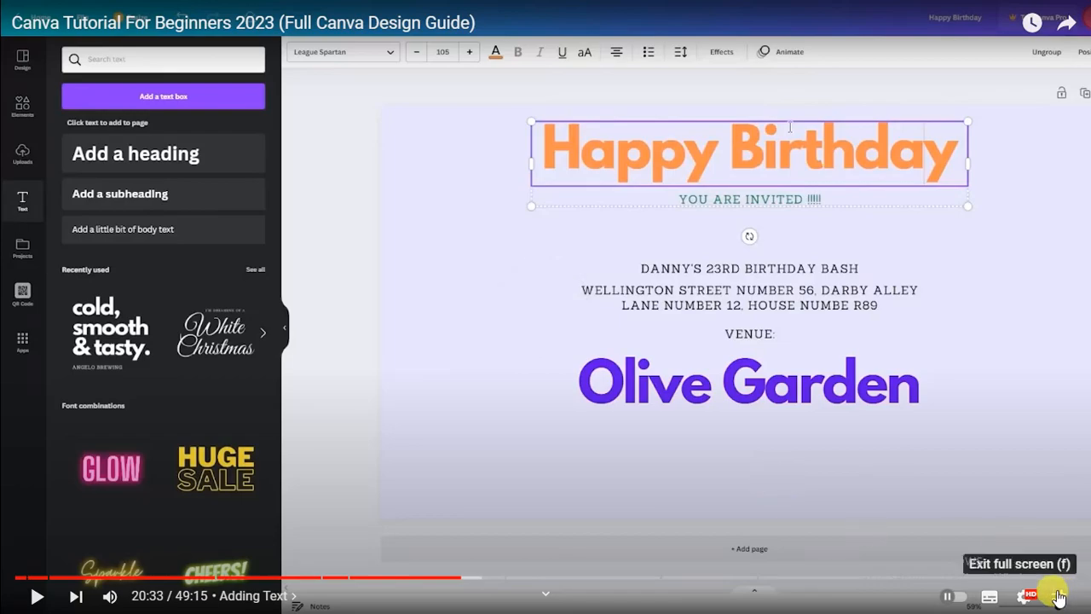
left_click(1058, 599)
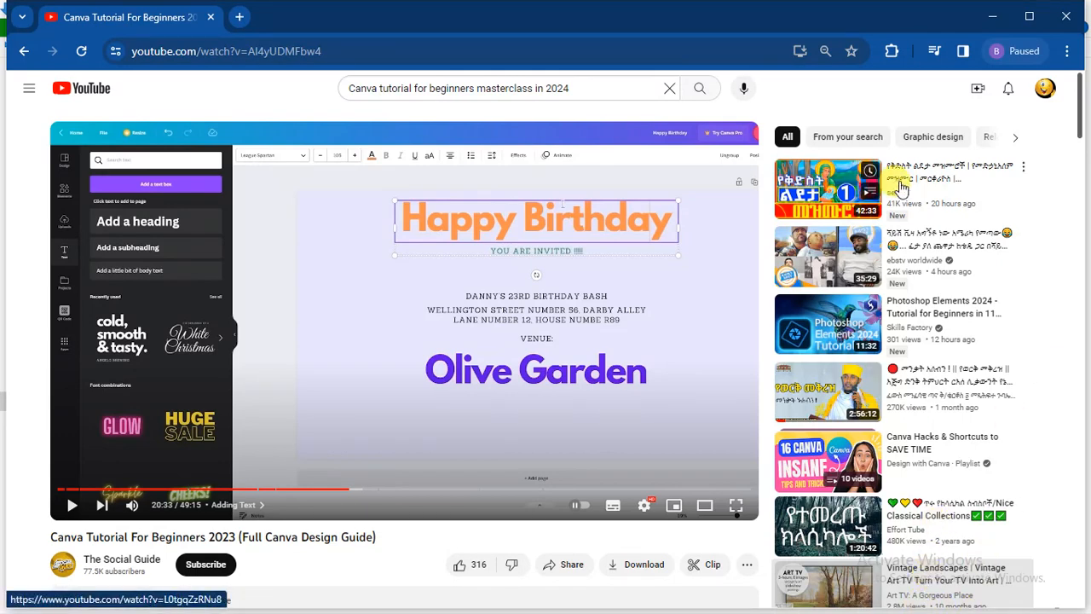
Minimize the browser to reveal the Downloads folder in File Explorer.
left_click(993, 17)
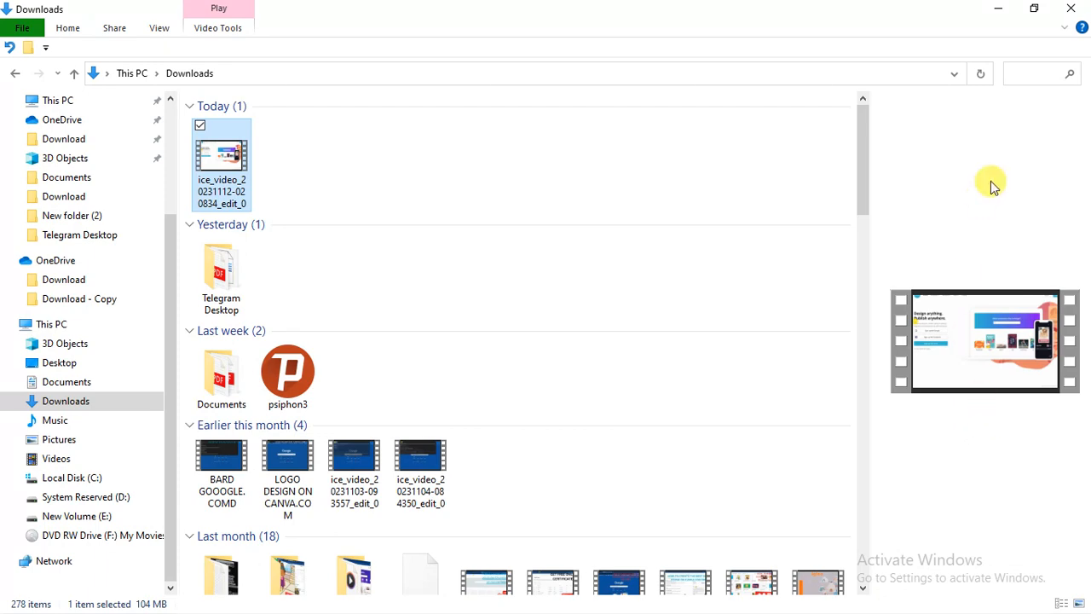
Minimize File Explorer, close the Trim and convert window, and show Icecream's recording panel.
left_click(998, 9)
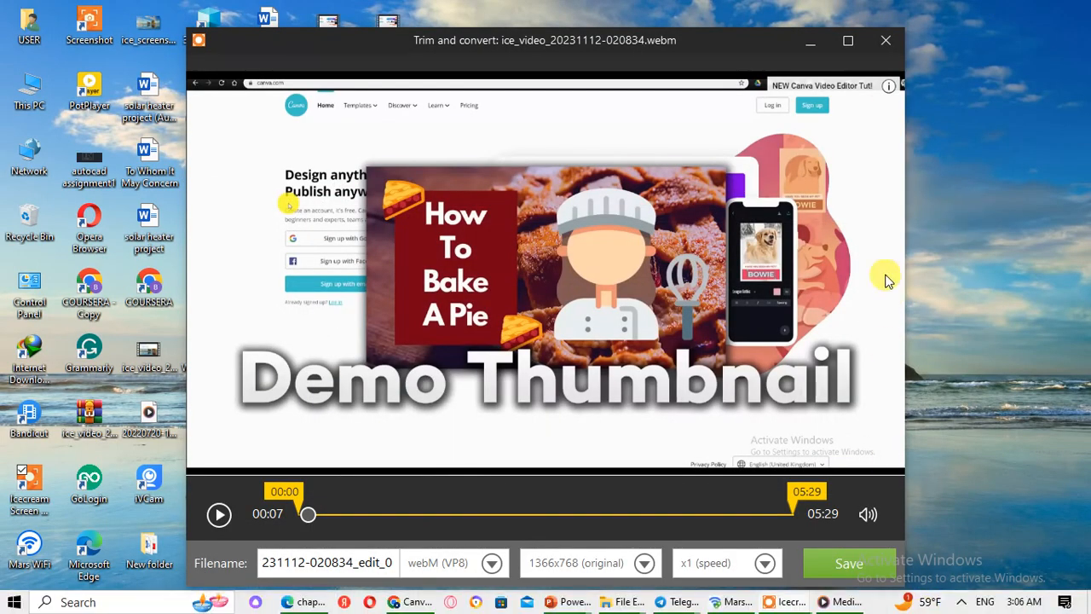
left_click(884, 40)
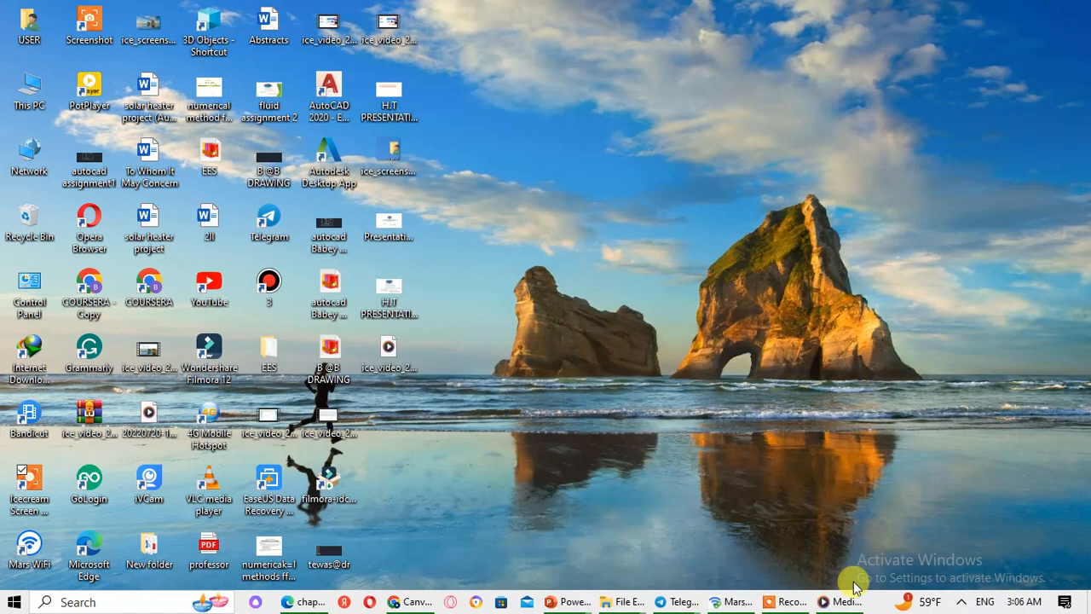
left_click(782, 602)
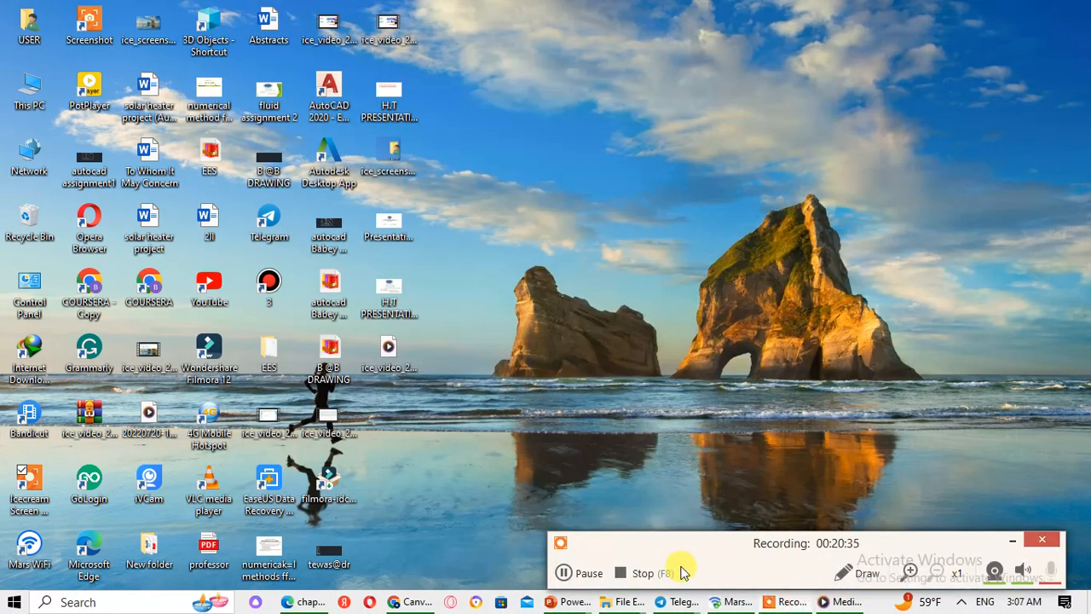